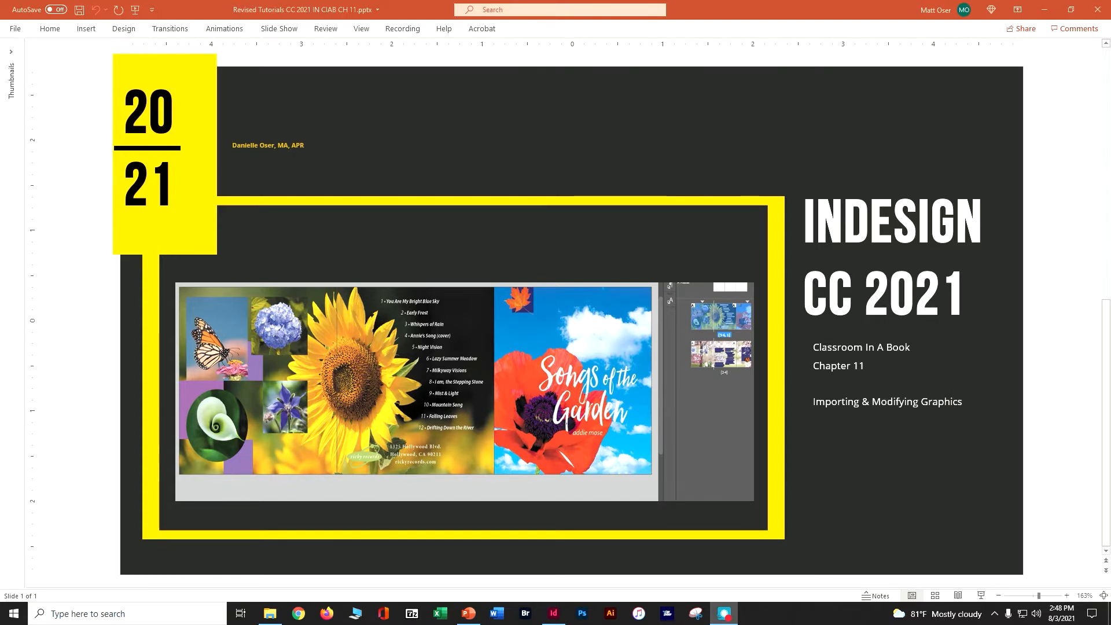
Switch to InDesign and use the Advanced workspace.
left_click(553, 613)
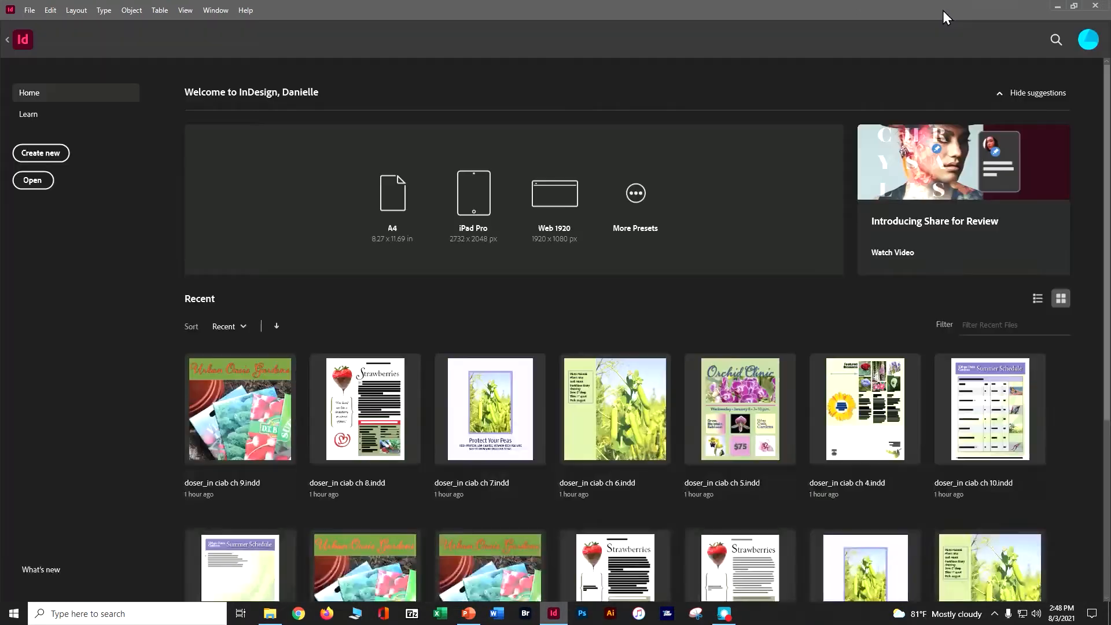
left_click(215, 11)
mouse_move(337, 40)
left_click(441, 65)
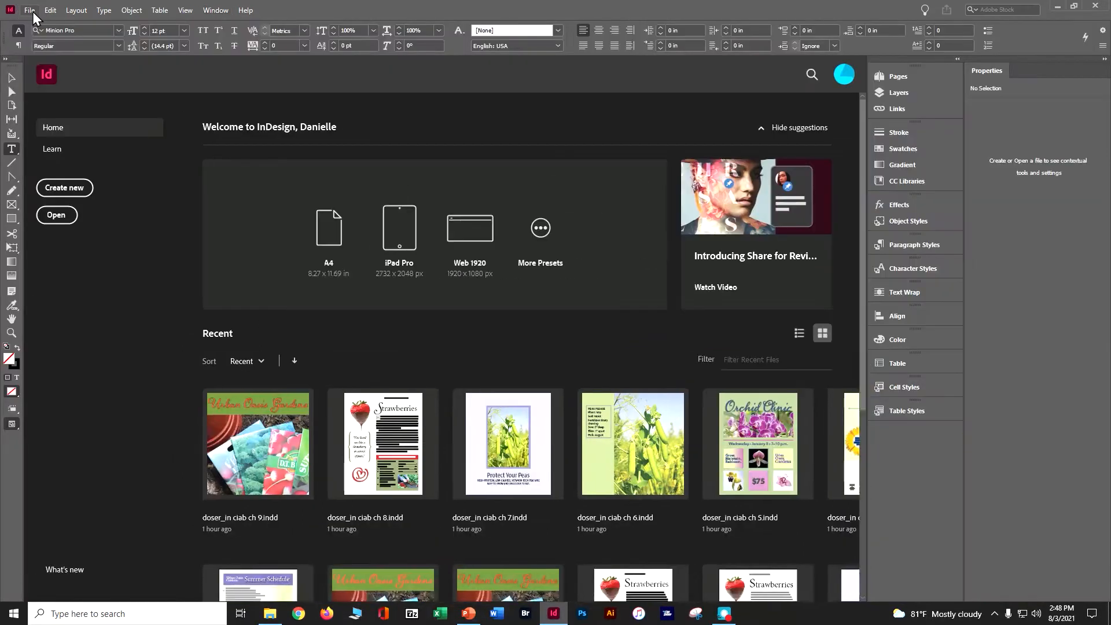
Open 11_Start.indd from the Lesson11 folder and update its modified links.
left_click(31, 11)
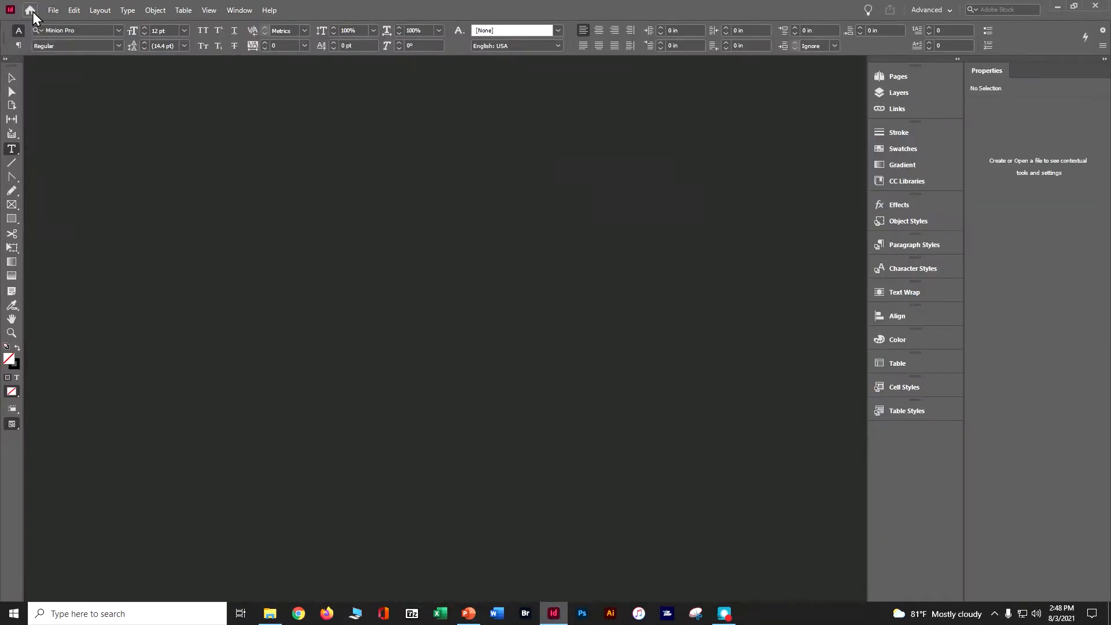
left_click(29, 10)
left_click(30, 9)
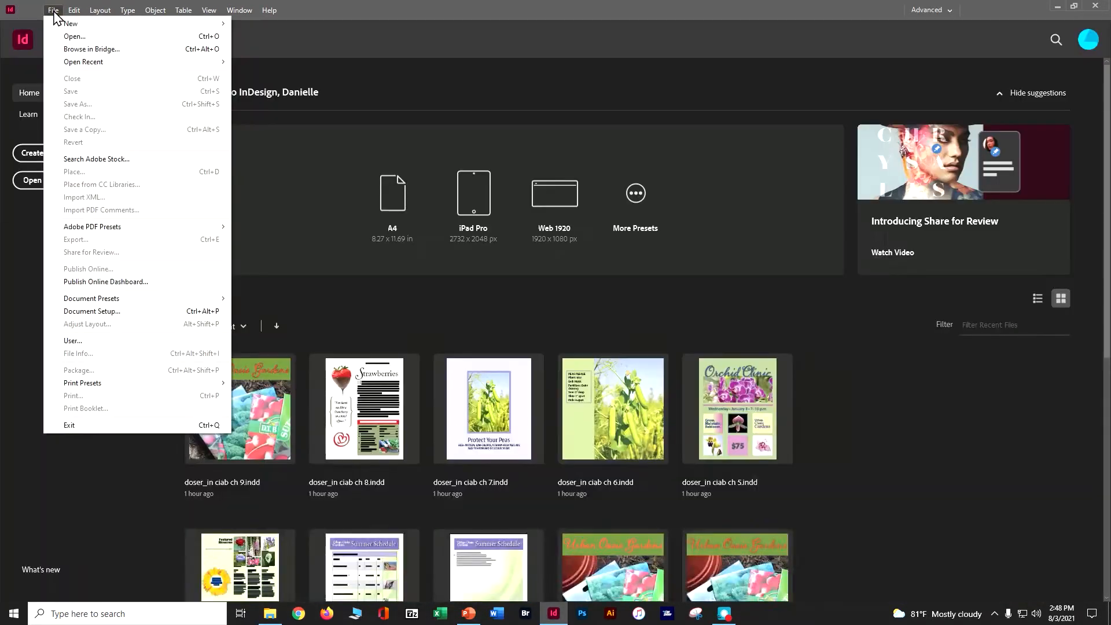
mouse_move(31, 12)
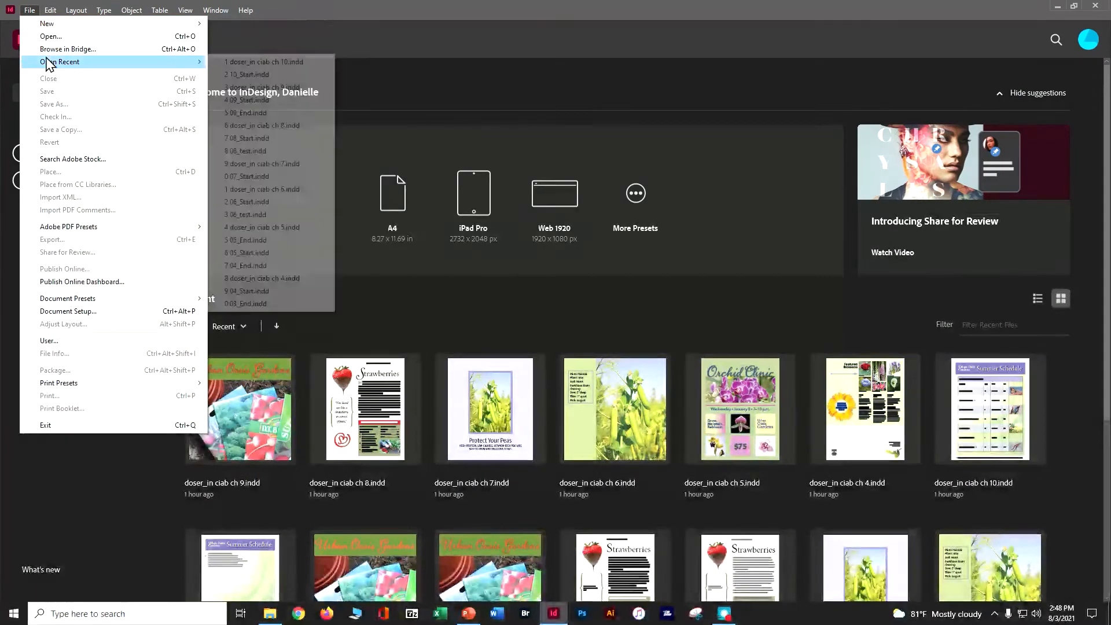
left_click(52, 38)
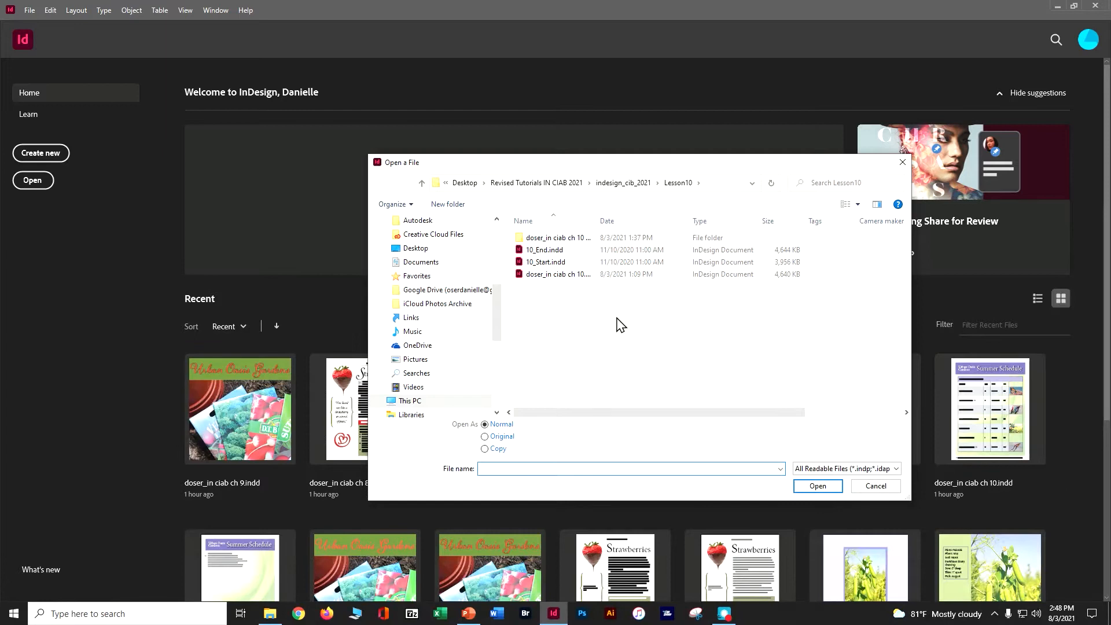
left_click(624, 183)
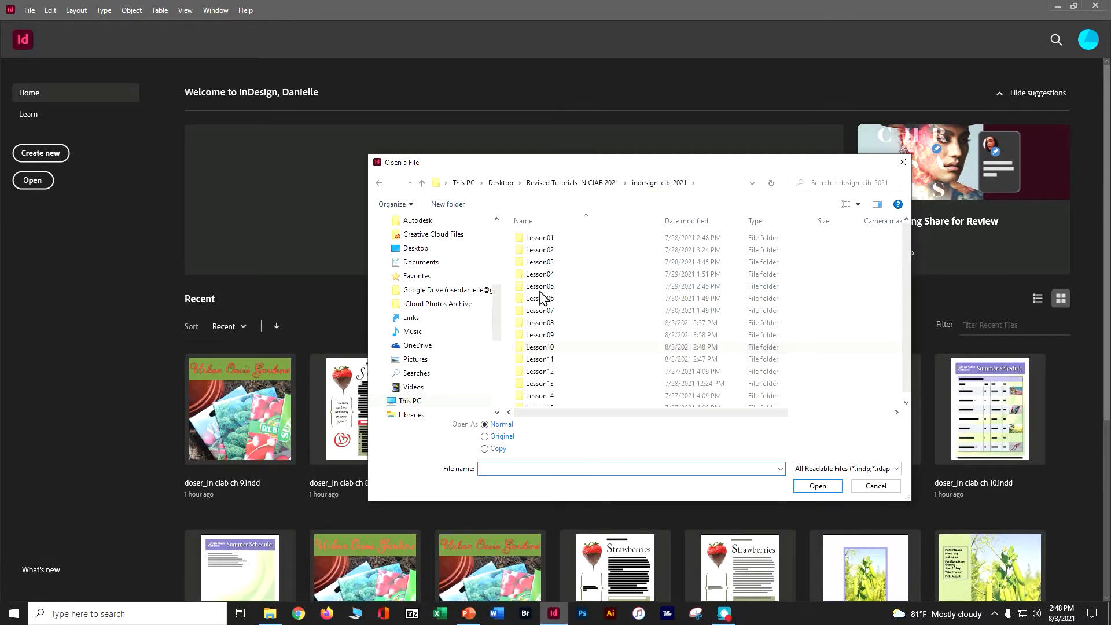
double_click(542, 361)
double_click(545, 262)
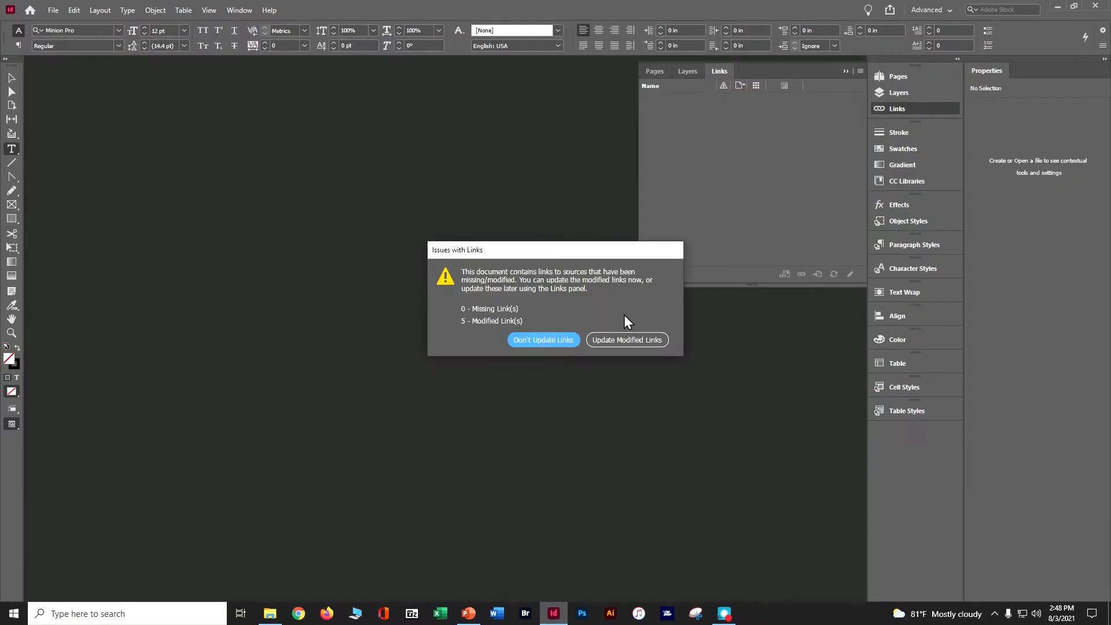
left_click(634, 341)
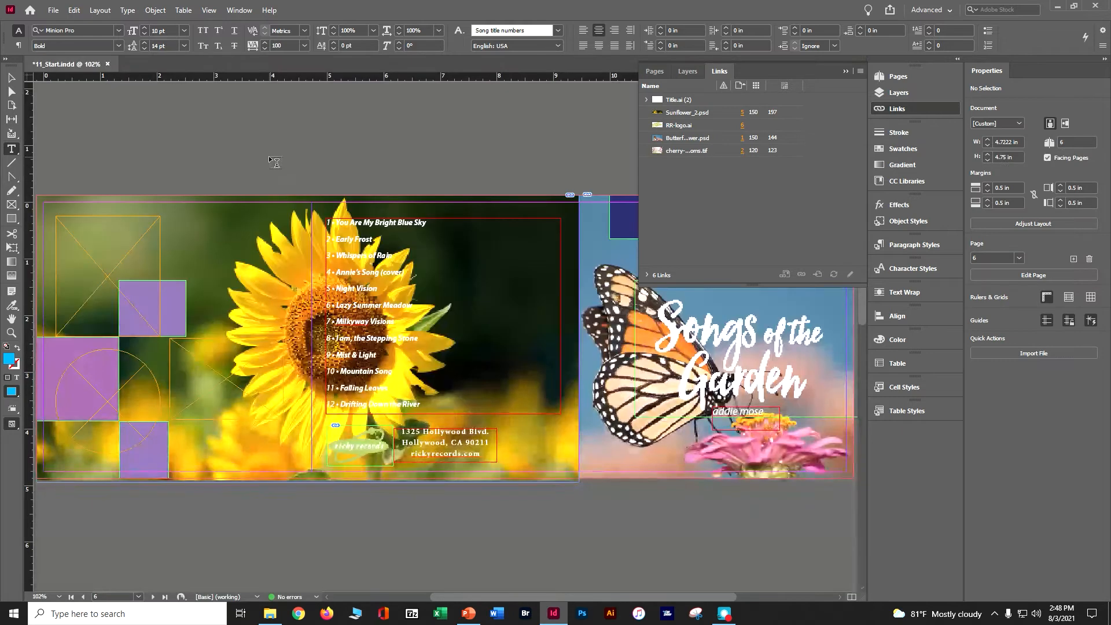
Save the document under a new file name made of the author's short name followed by "_in ciab ch 11".
left_click(57, 12)
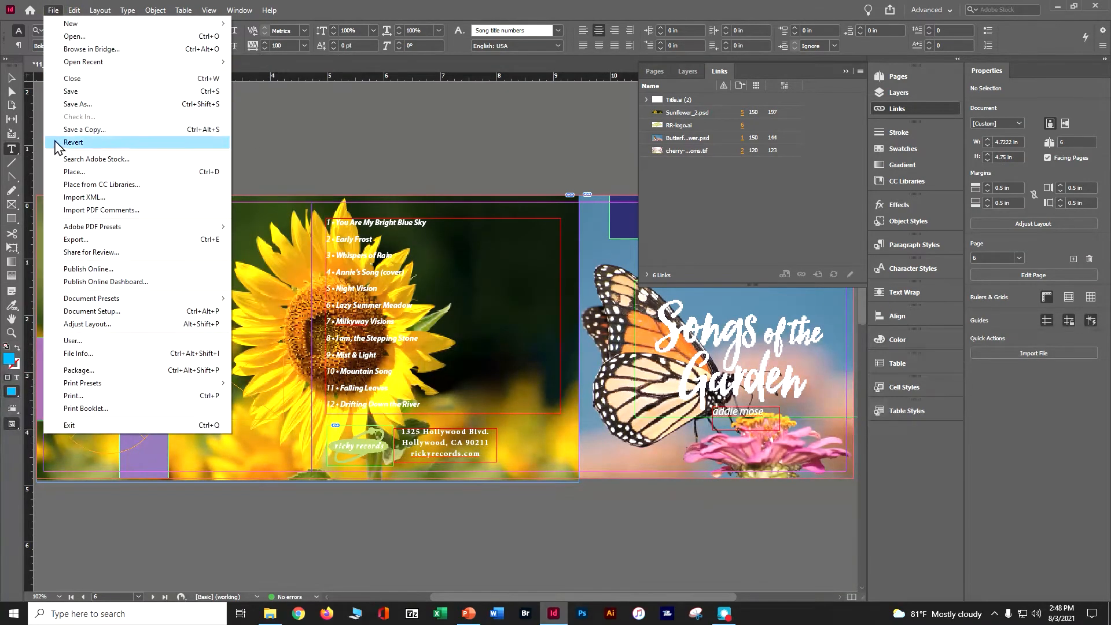
left_click(86, 104)
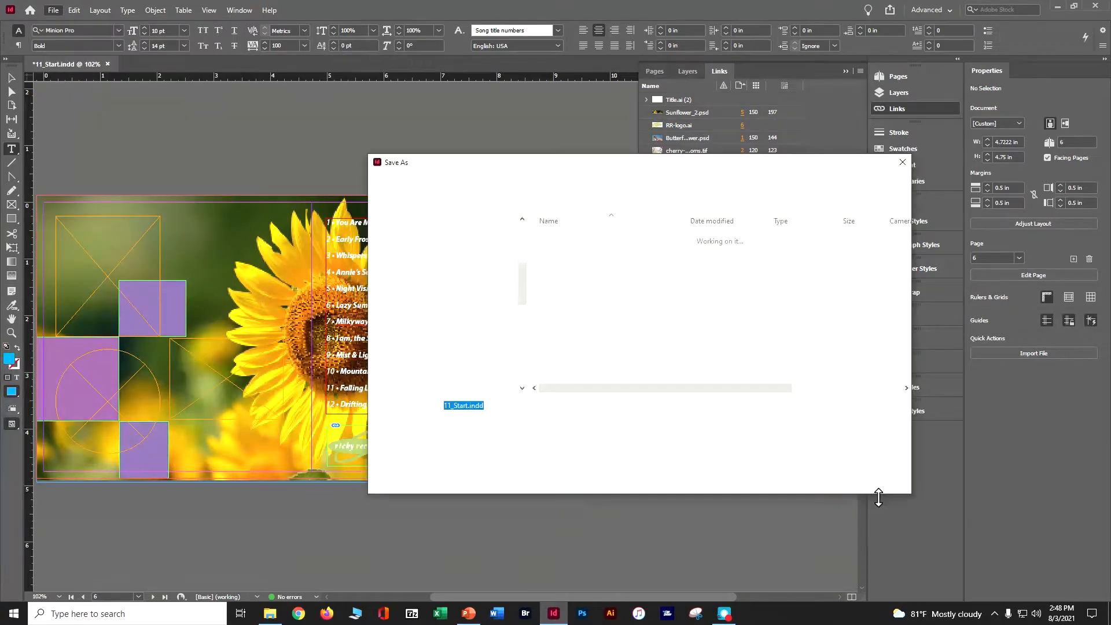
type("doser")
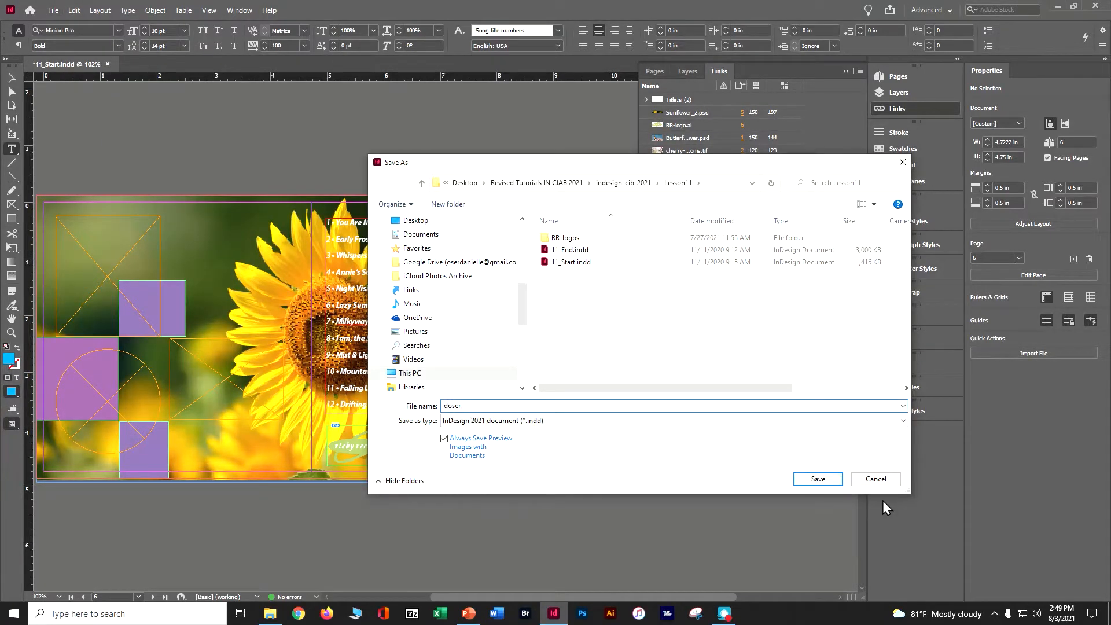
type("_in ciab ch 11")
left_click(812, 481)
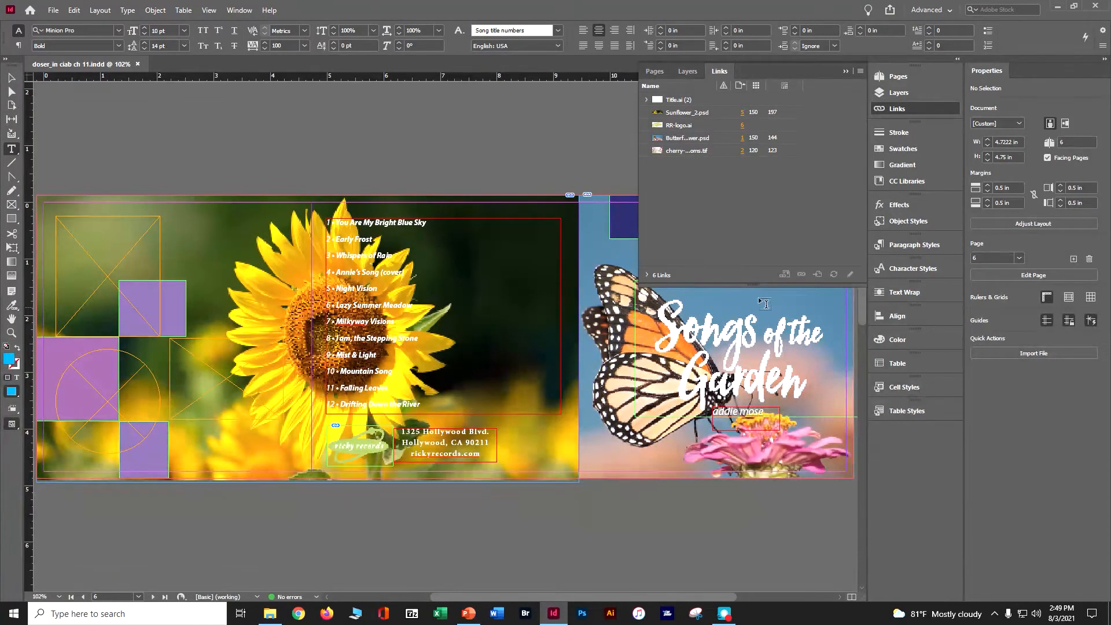
Fit the page in the window and go to page 1, the front cover.
left_click(215, 11)
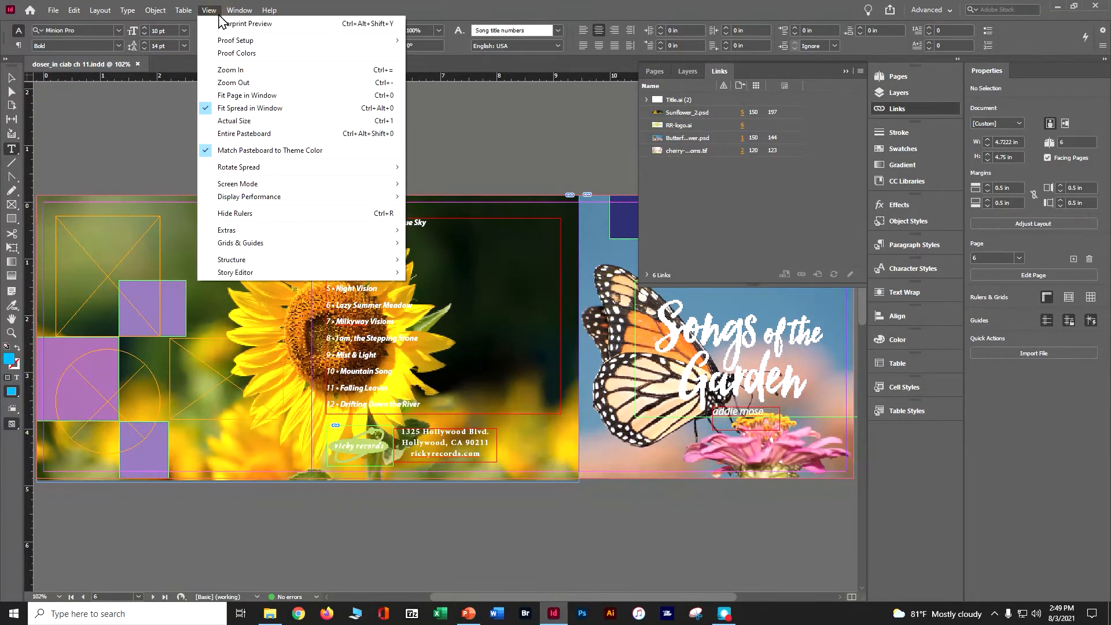
left_click(226, 94)
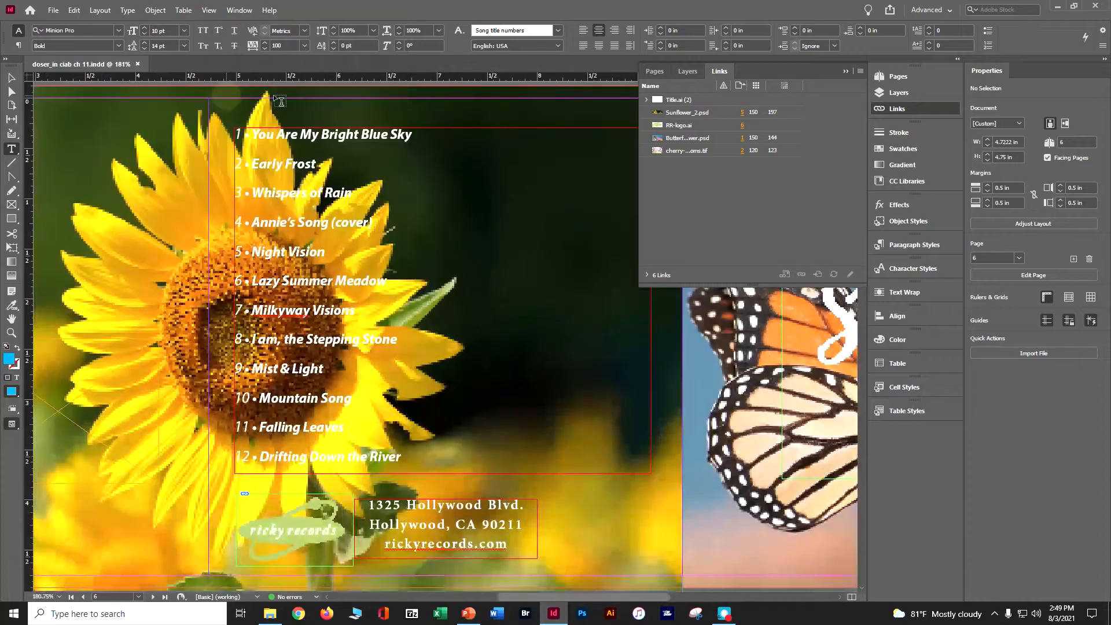
left_click(843, 72)
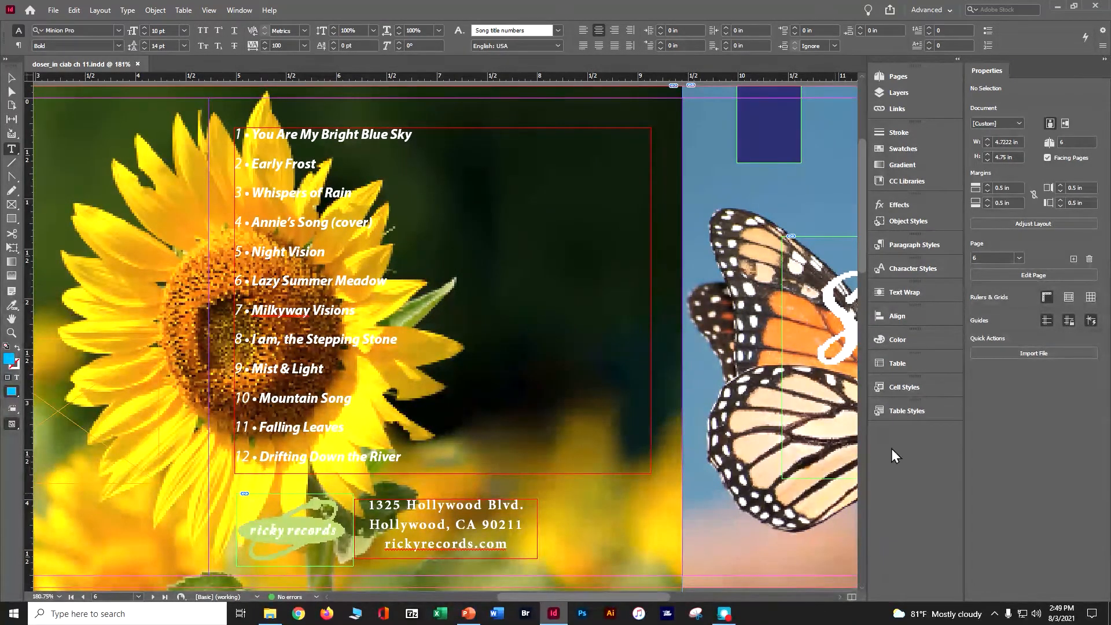
left_click(912, 75)
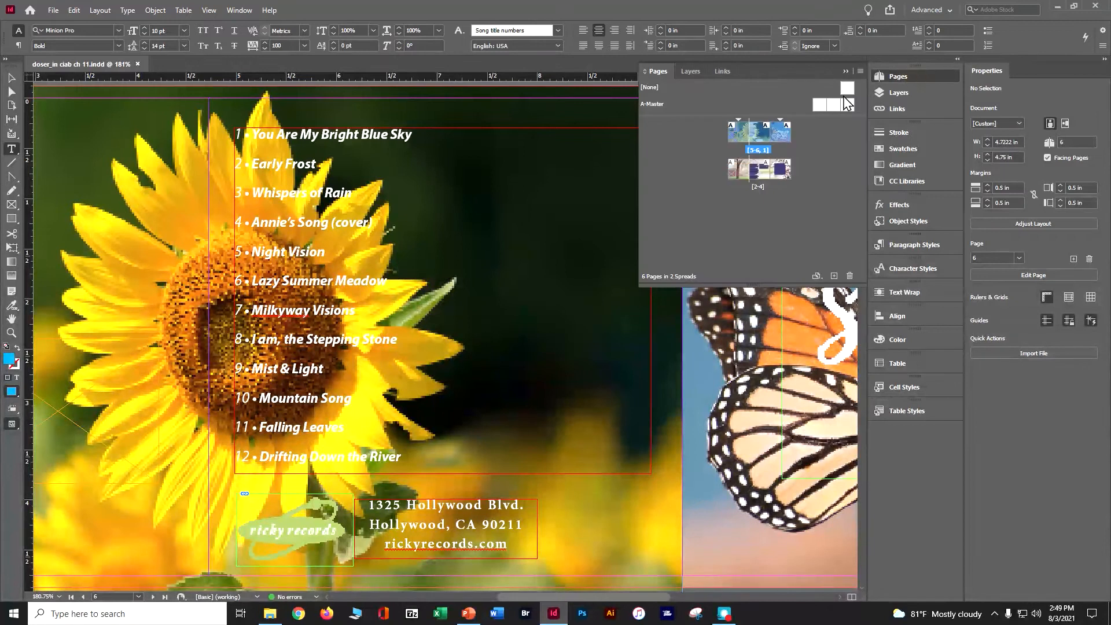
double_click(776, 140)
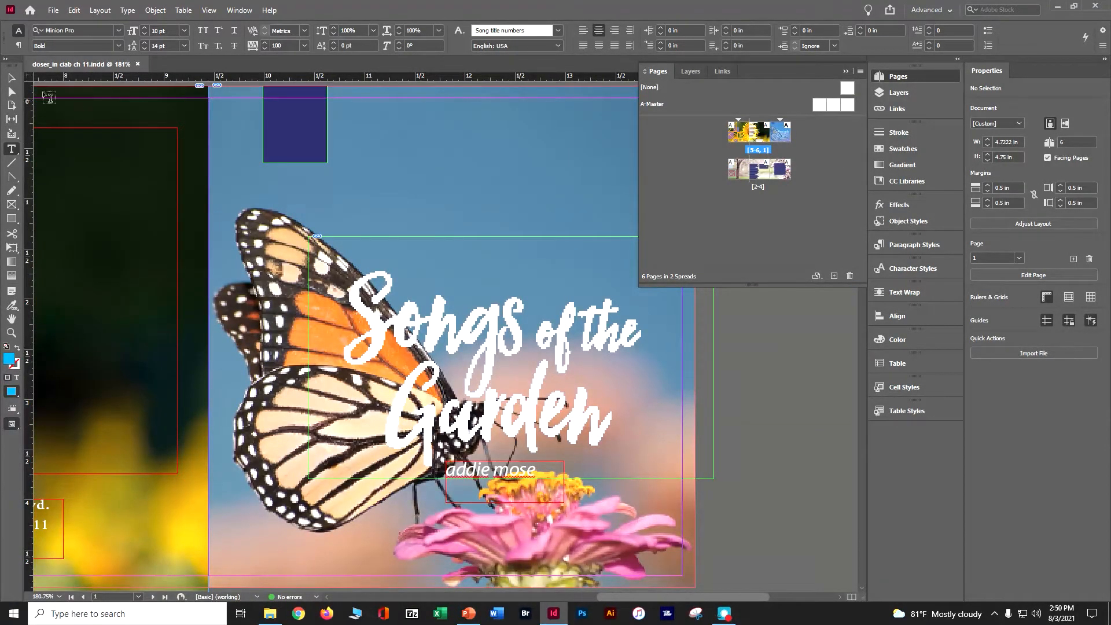
Select the Songs of the Garden title and the butterfly background to identify their entries among the linked files.
left_click(12, 78)
left_click(401, 349)
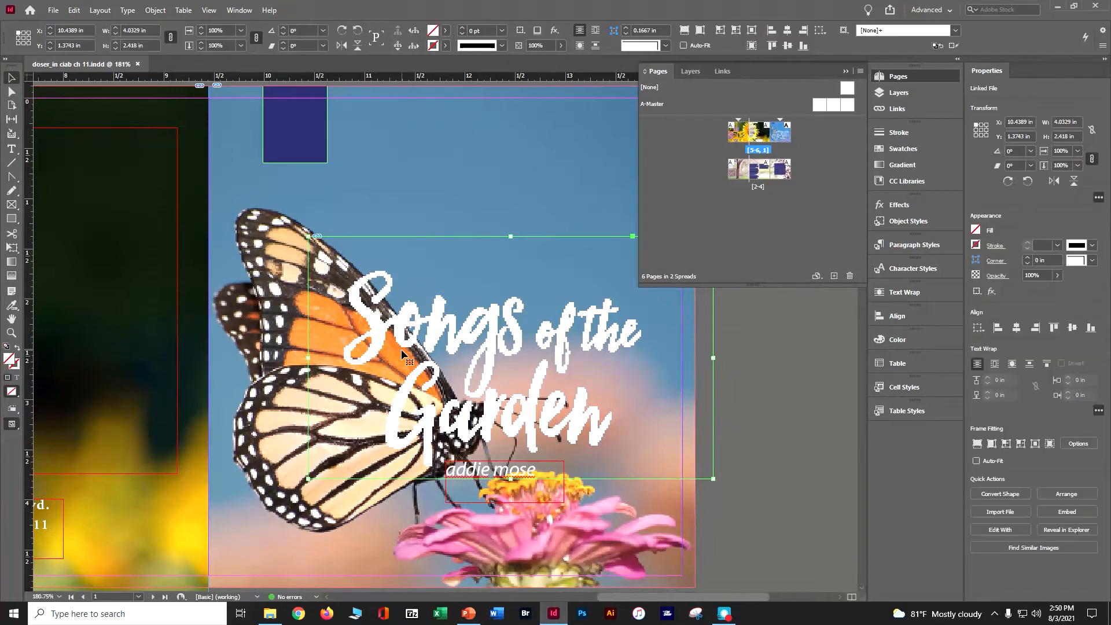
left_click(892, 109)
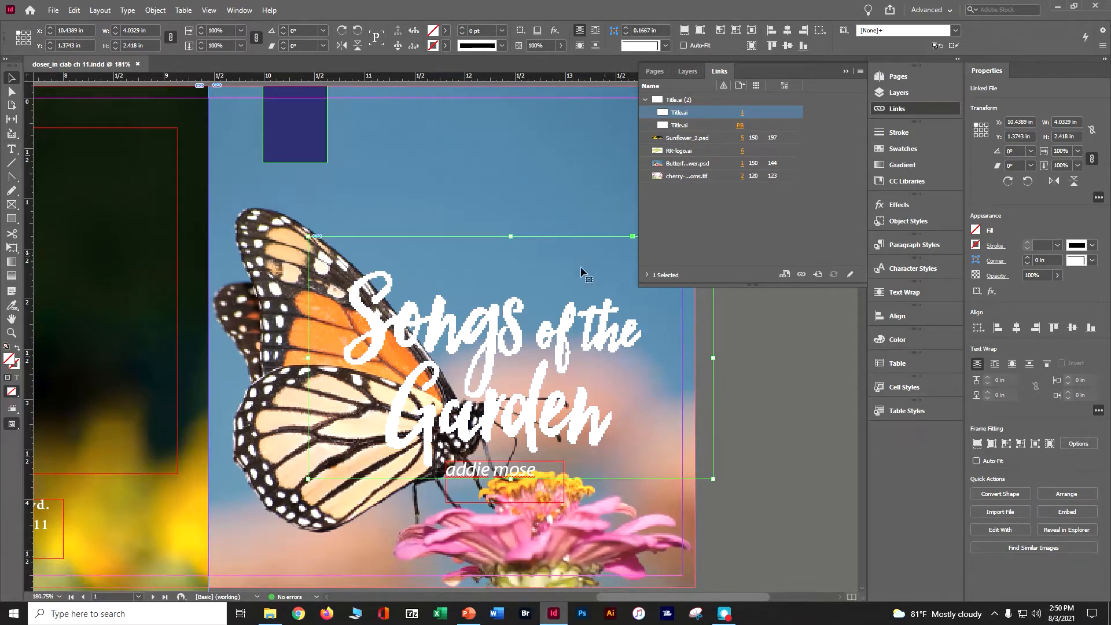
left_click(267, 264)
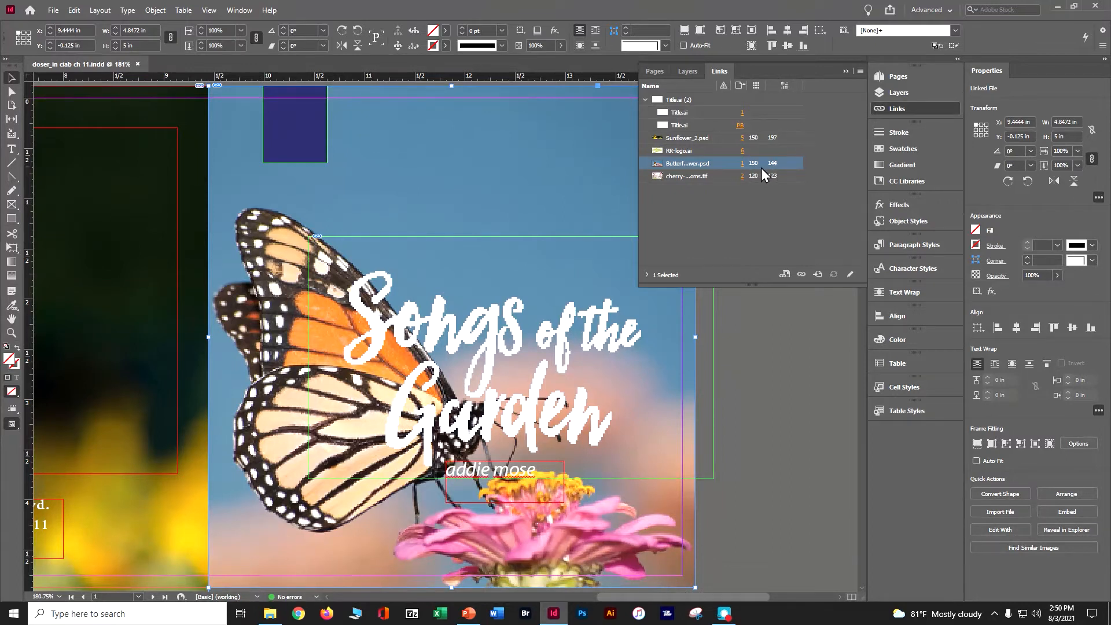
Select the cherry blossoms link, and go to the linked RR-logo.ai and cover Title.ai graphics in the layout.
left_click(740, 178)
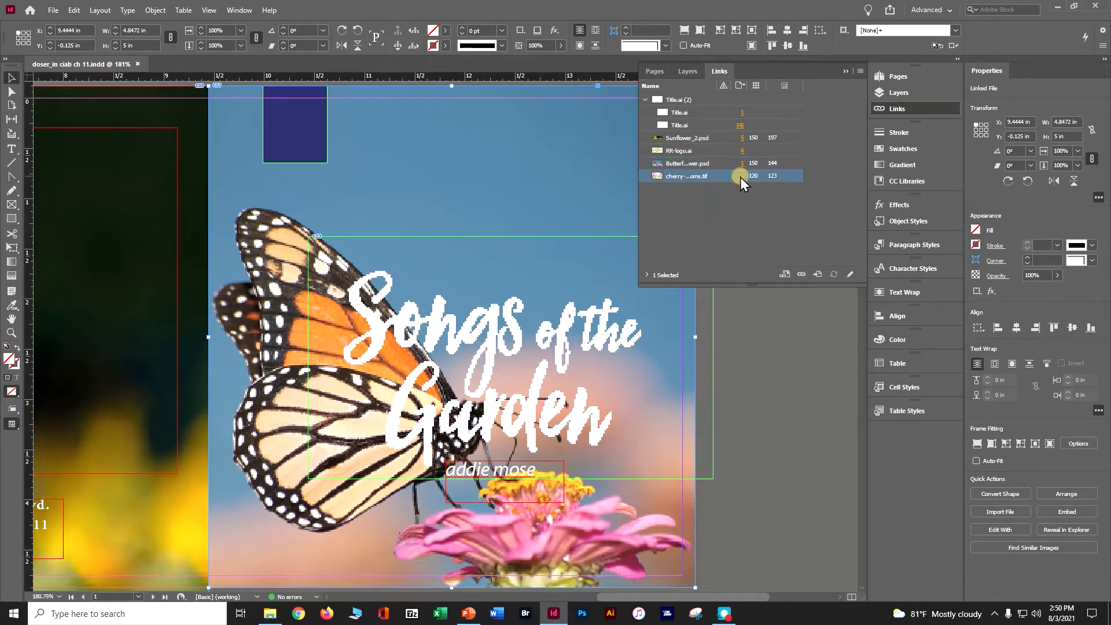
double_click(690, 176)
double_click(689, 176)
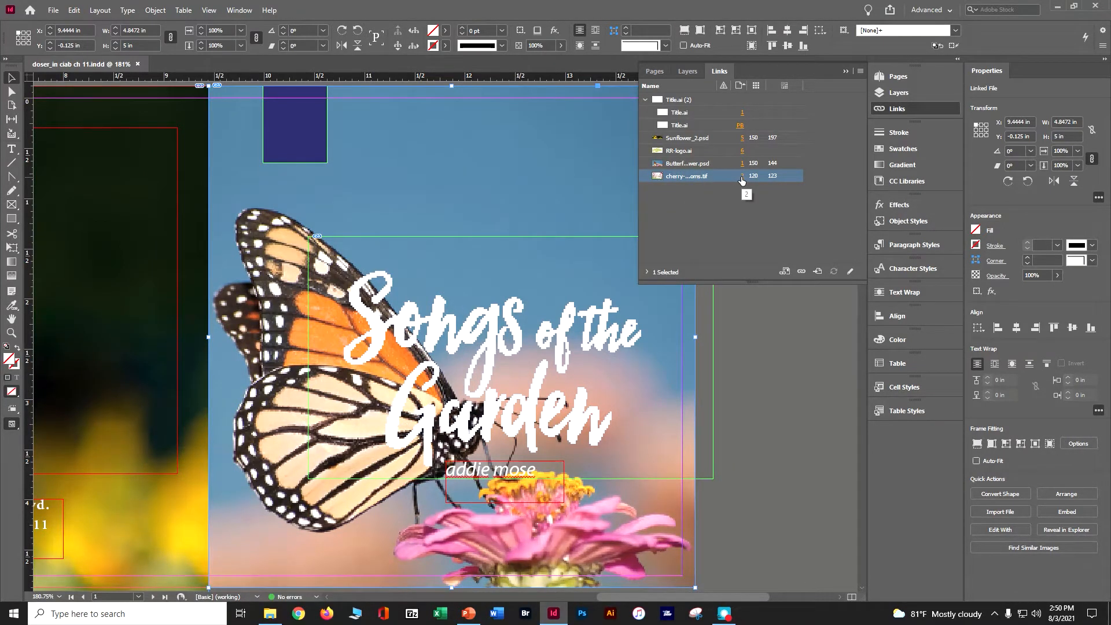
left_click(741, 150)
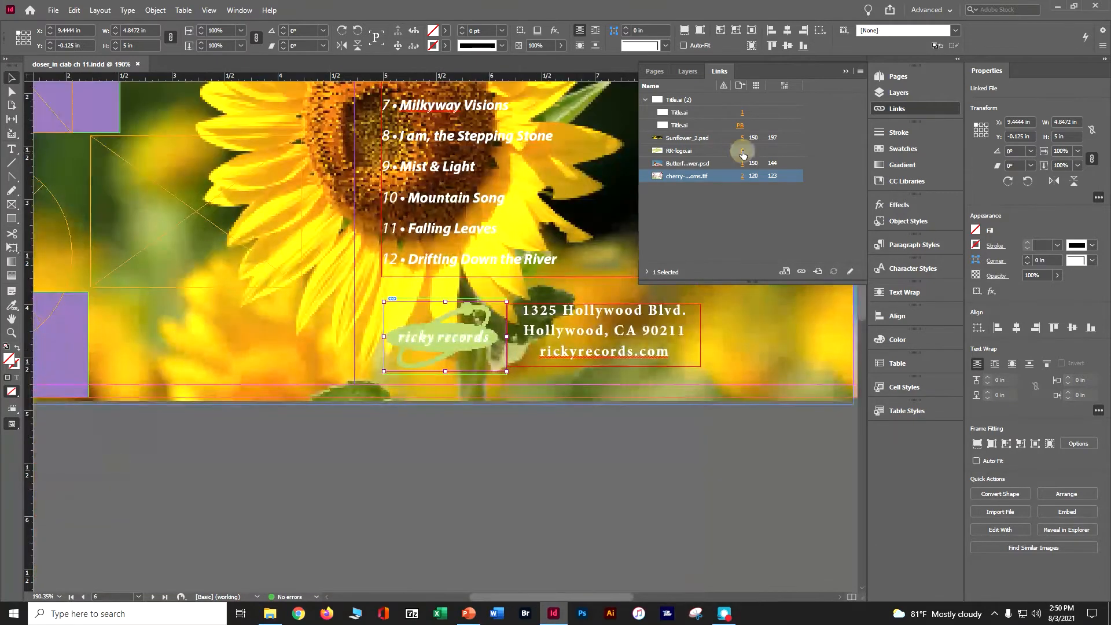
left_click(742, 113)
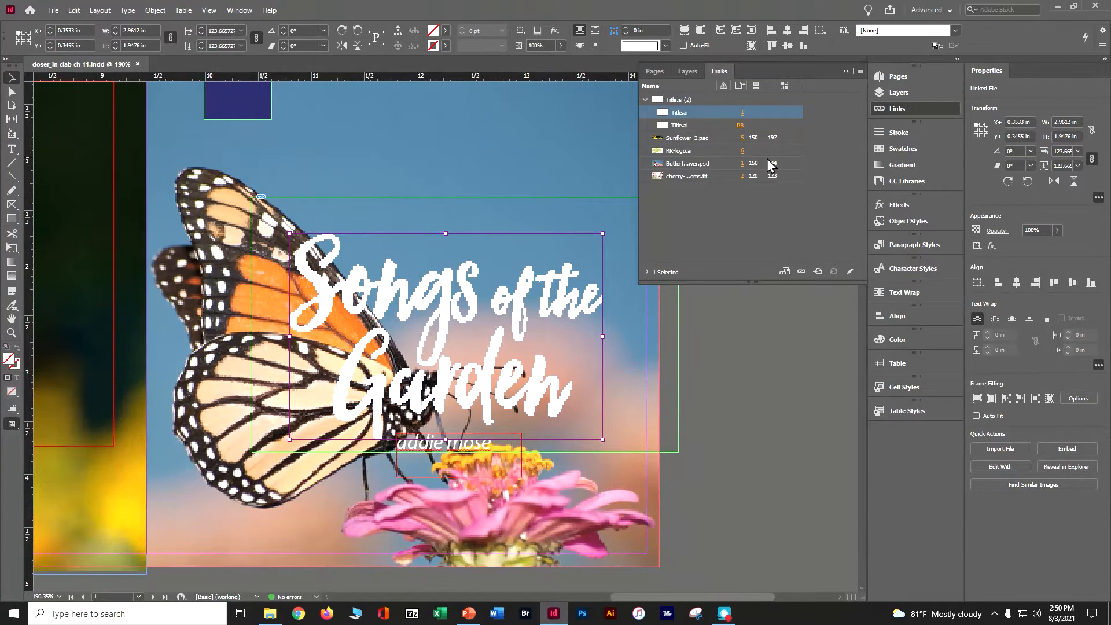
Examine the full link information for Sunflower_2.psd, from status and resolution to creation date, and collapse it again.
left_click(709, 139)
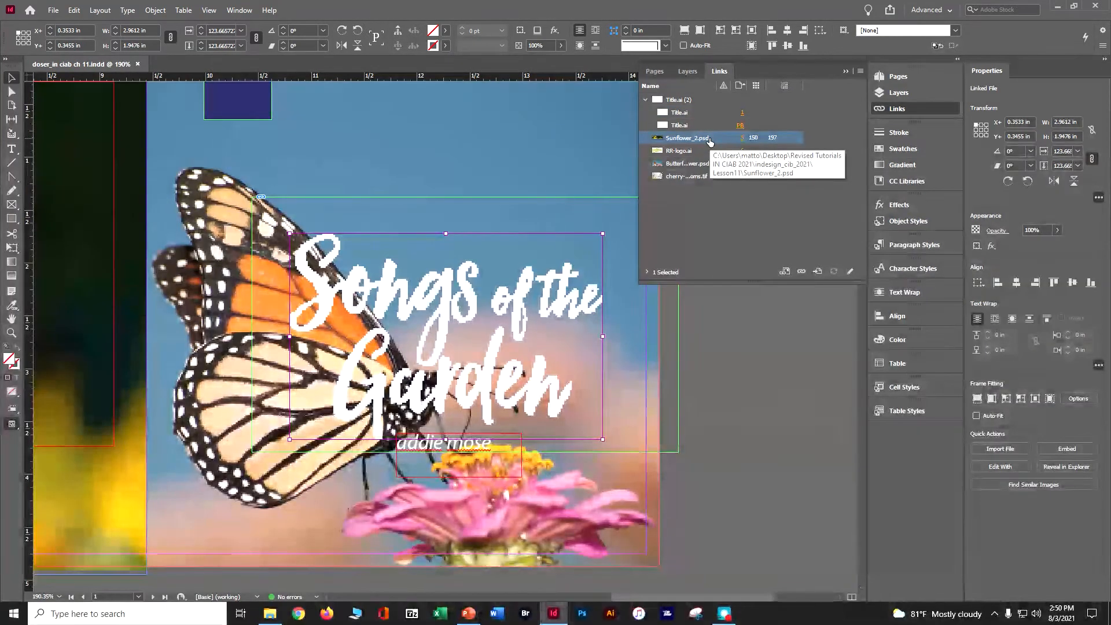
left_click(646, 272)
left_click_drag(722, 338, 724, 541)
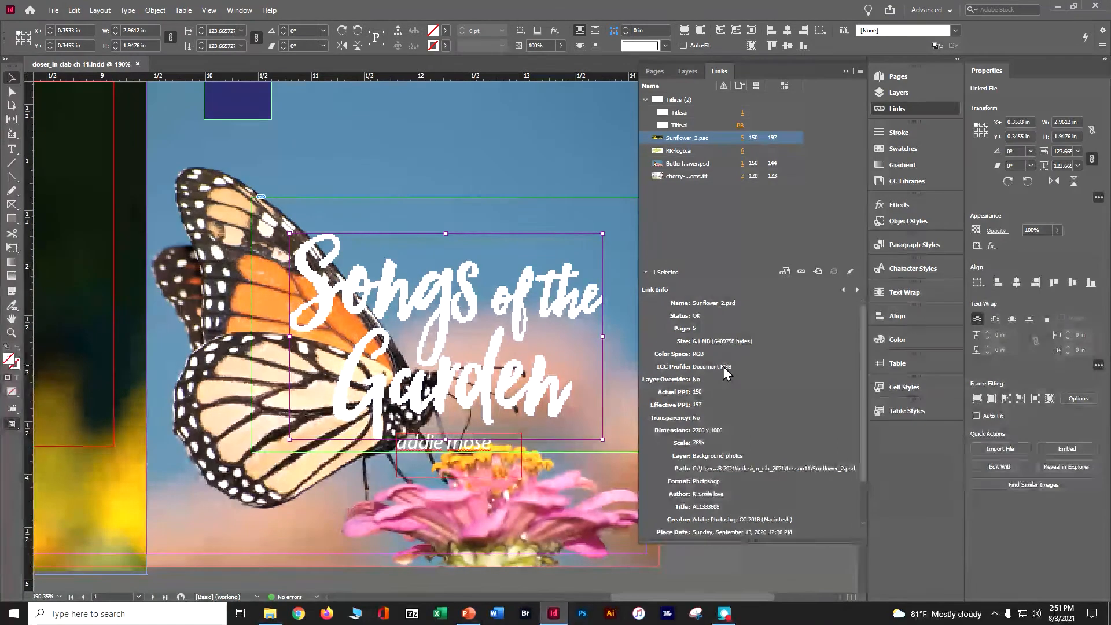
scroll(718, 373, "down", 1)
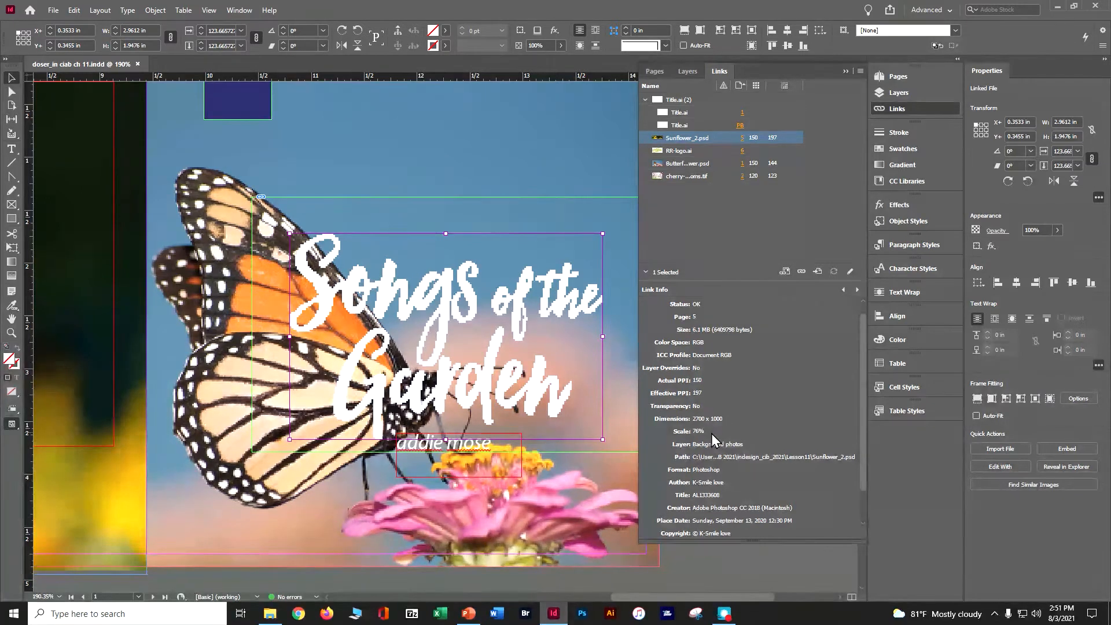
scroll(716, 449, "down", 2)
scroll(715, 449, "down", 1)
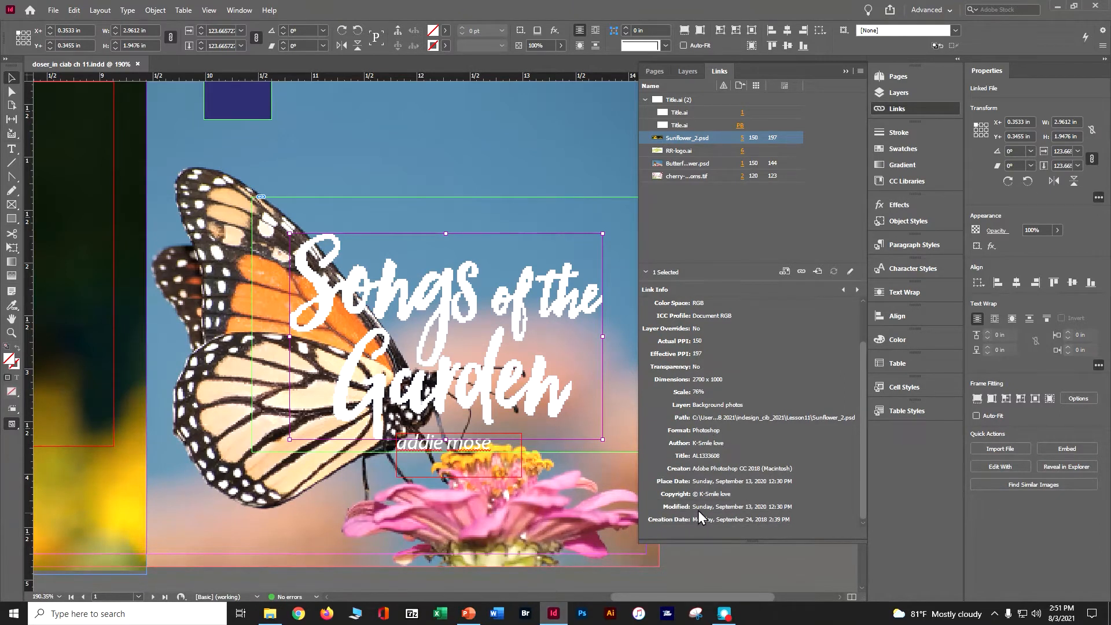
left_click(645, 273)
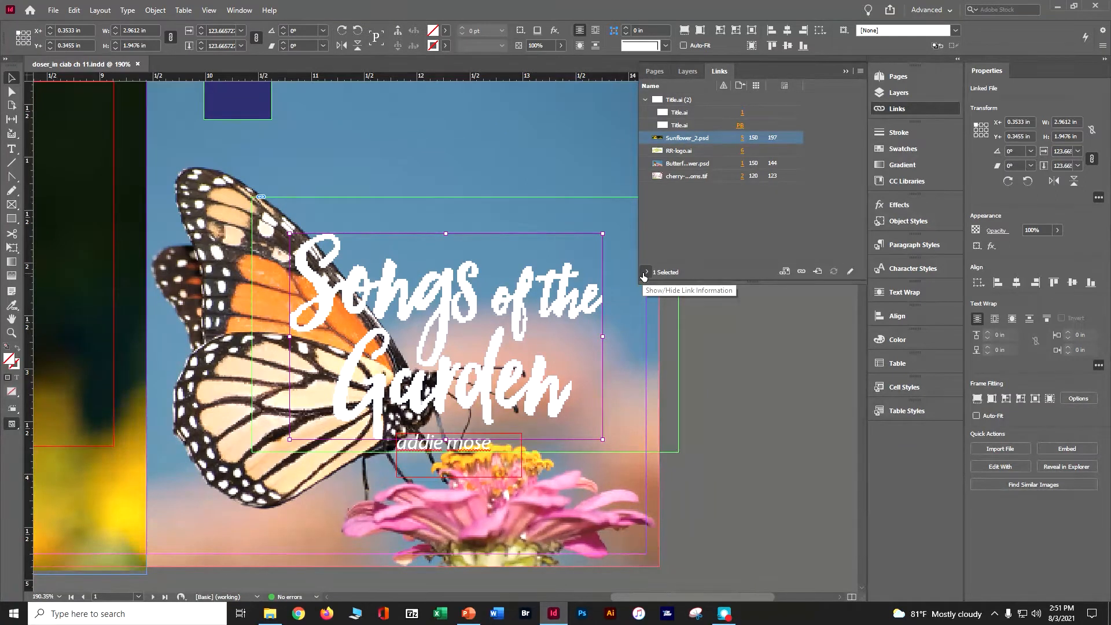
Sort the linked files by name and by page number.
left_click(652, 88)
left_click(652, 87)
left_click(740, 86)
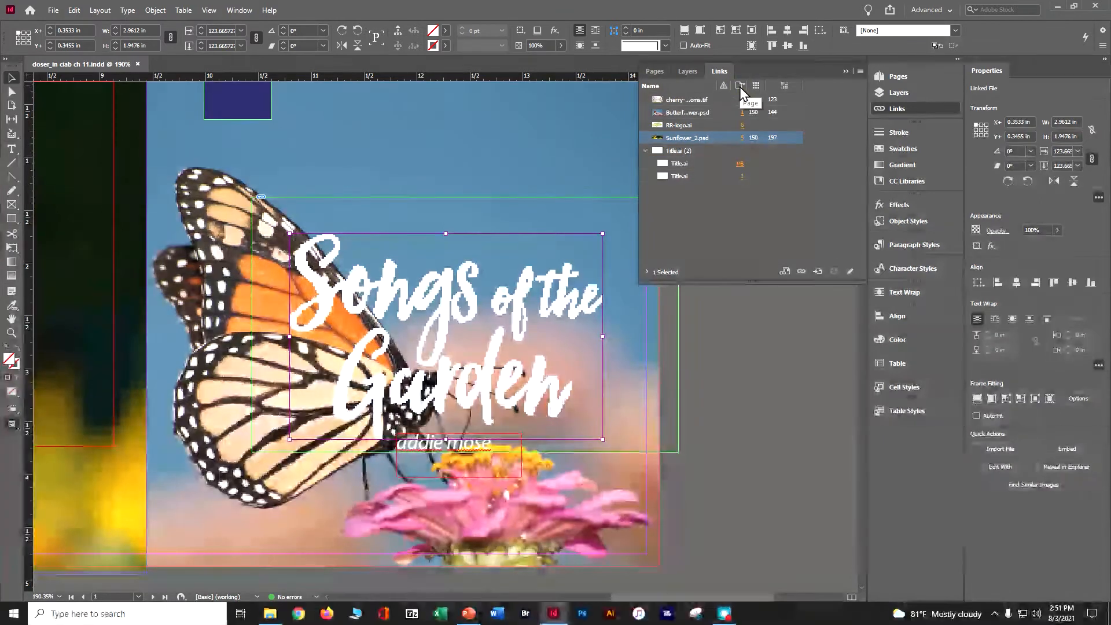
left_click(740, 88)
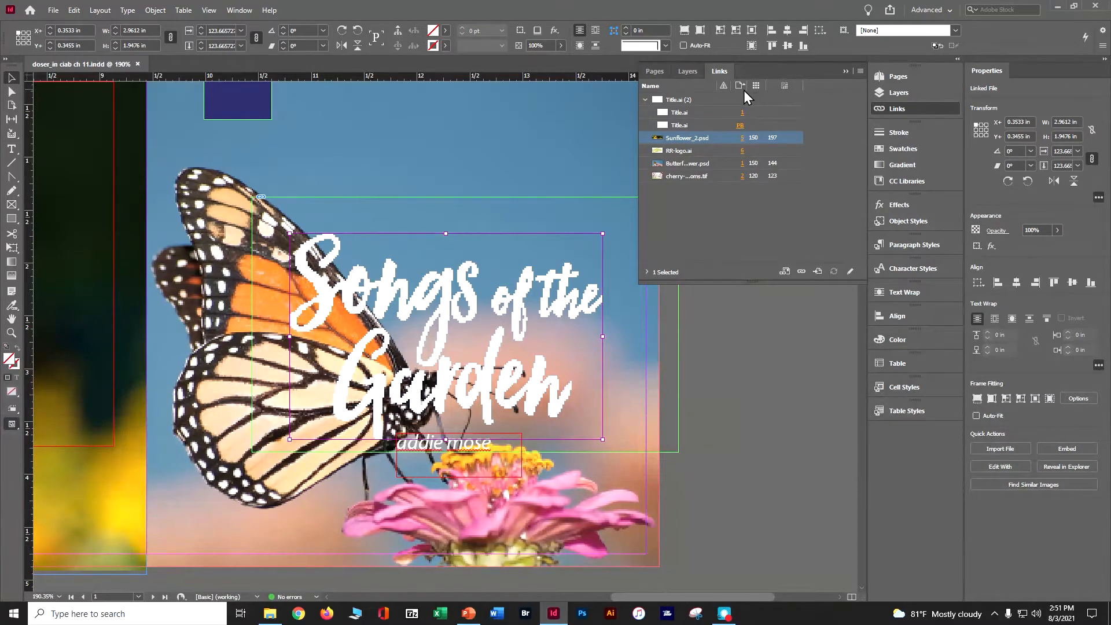
Review which columns and link info fields are displayed for the linked files, and accept the options.
left_click(861, 70)
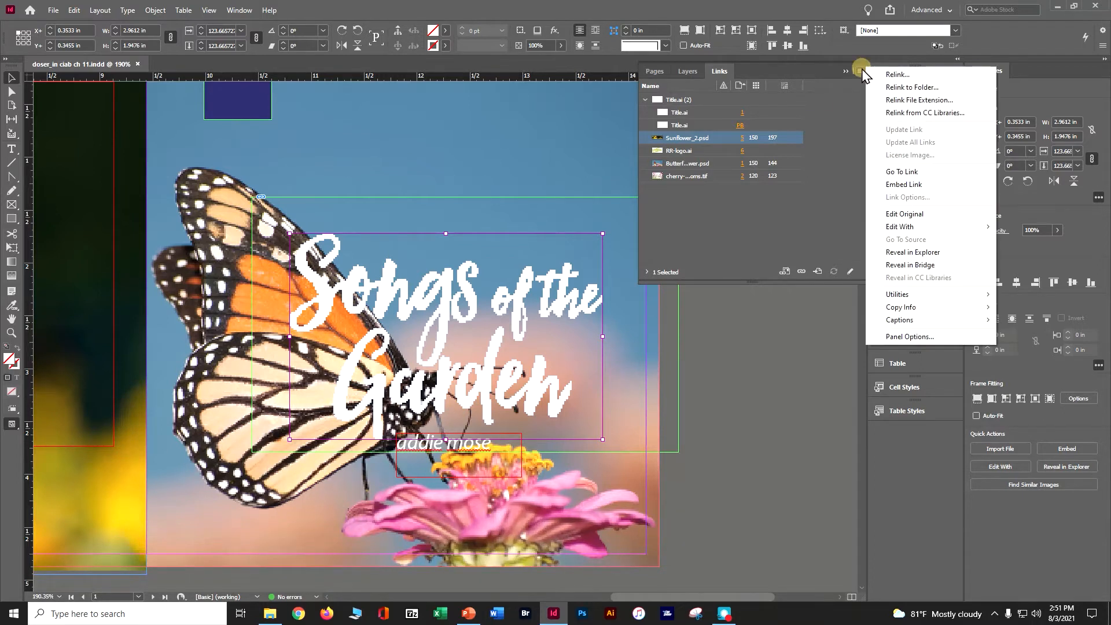
left_click(901, 336)
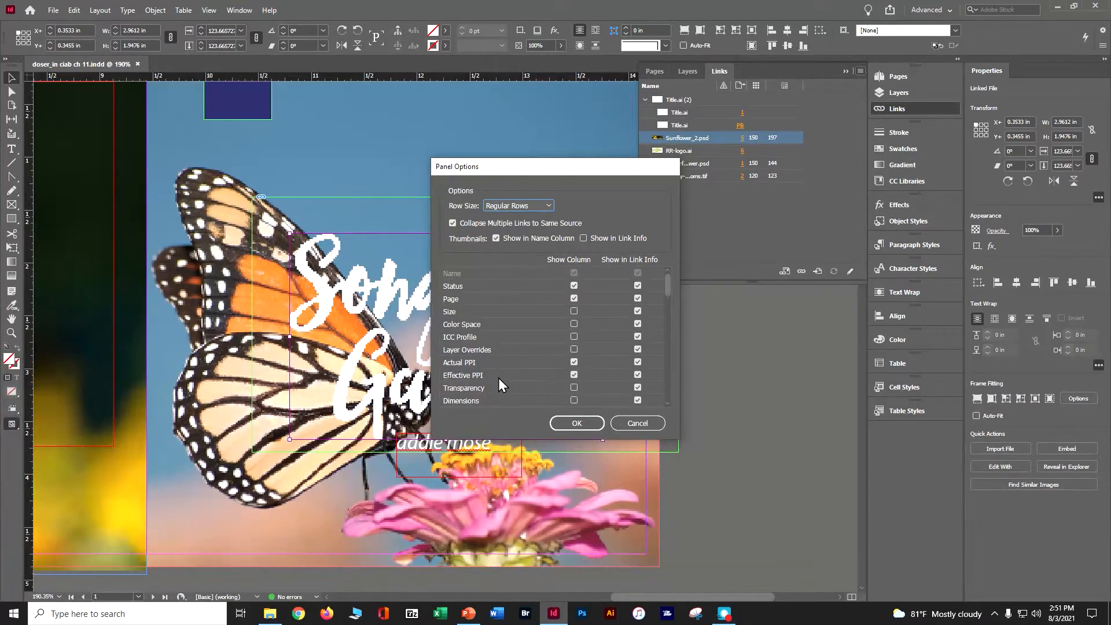
left_click(564, 422)
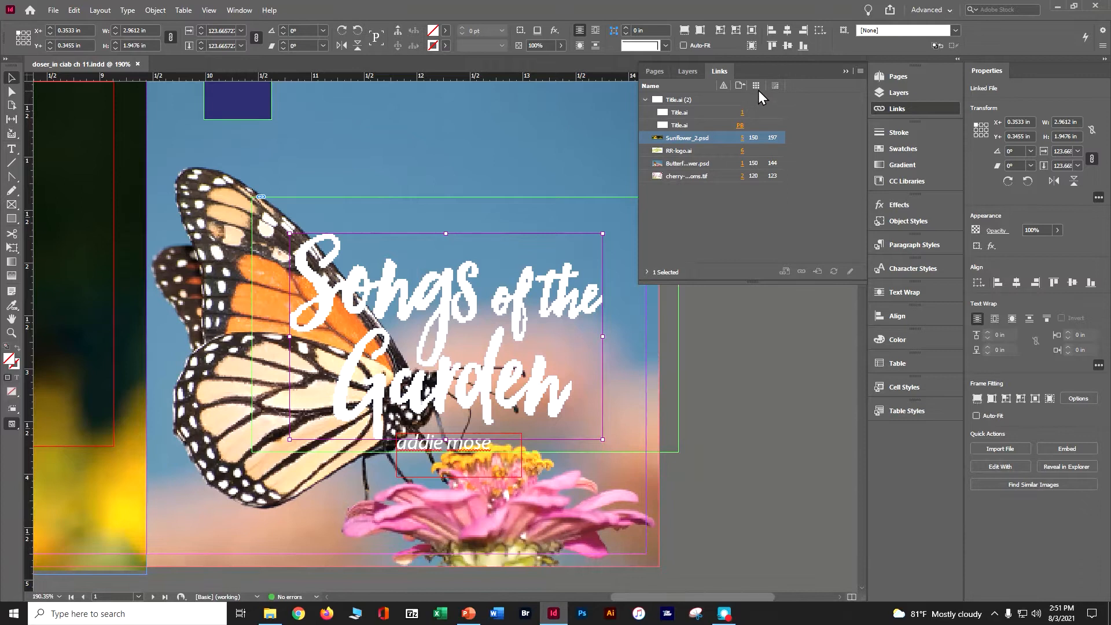
Widen the name and status columns of the linked files list, and select the Title.ai link on page 1.
left_click_drag(764, 85, 806, 87)
left_click_drag(717, 85, 737, 87)
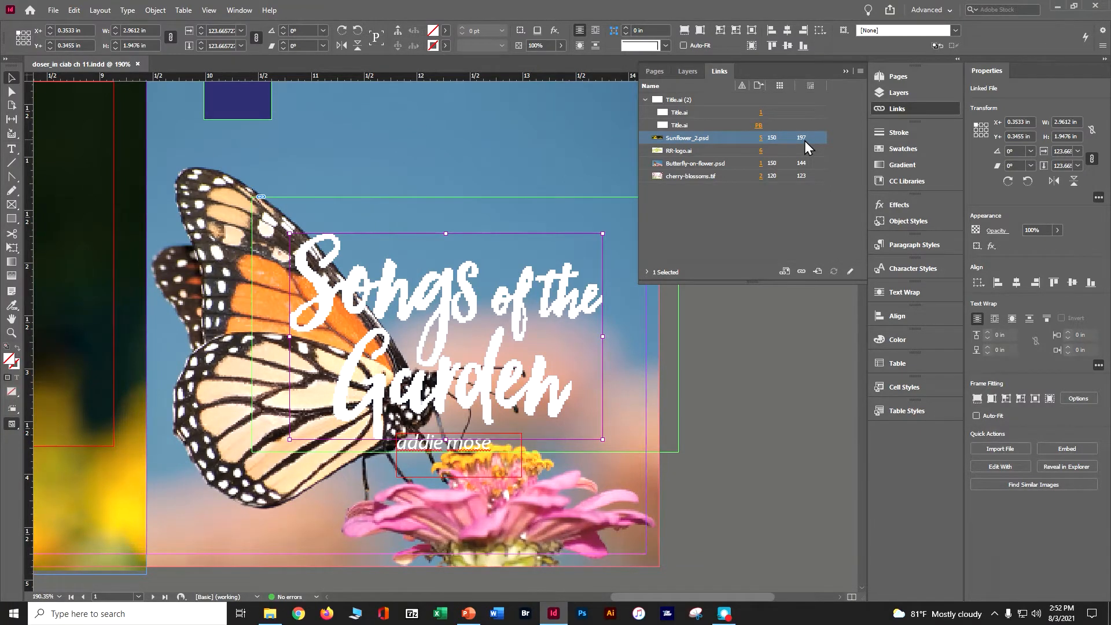
left_click(704, 113)
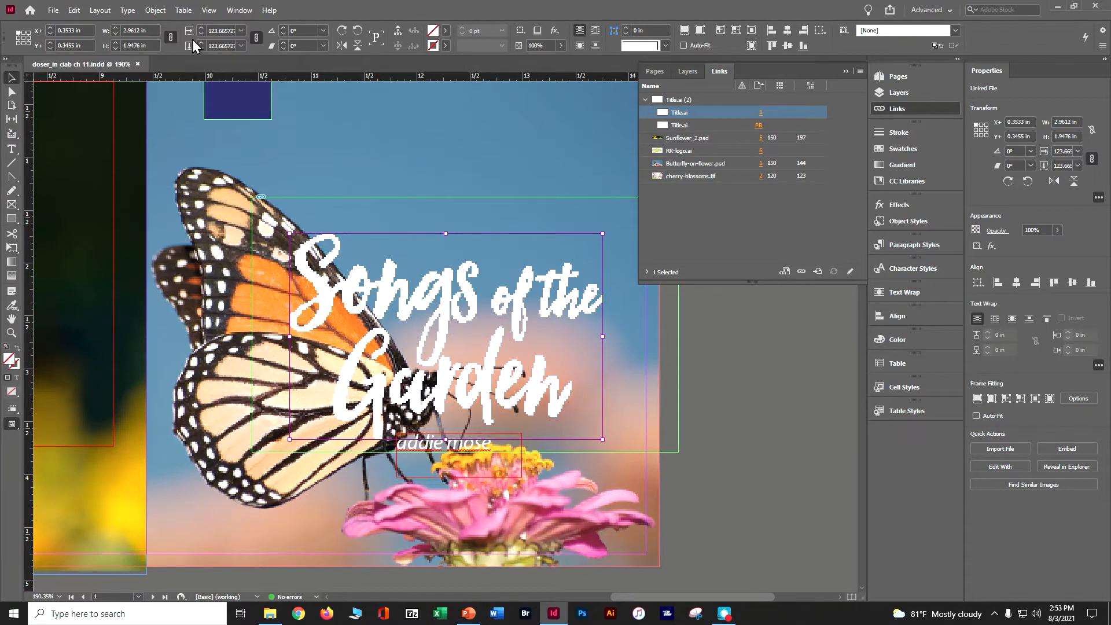
Set the document's display performance to High Quality Display, and collapse the linked files list.
left_click(211, 12)
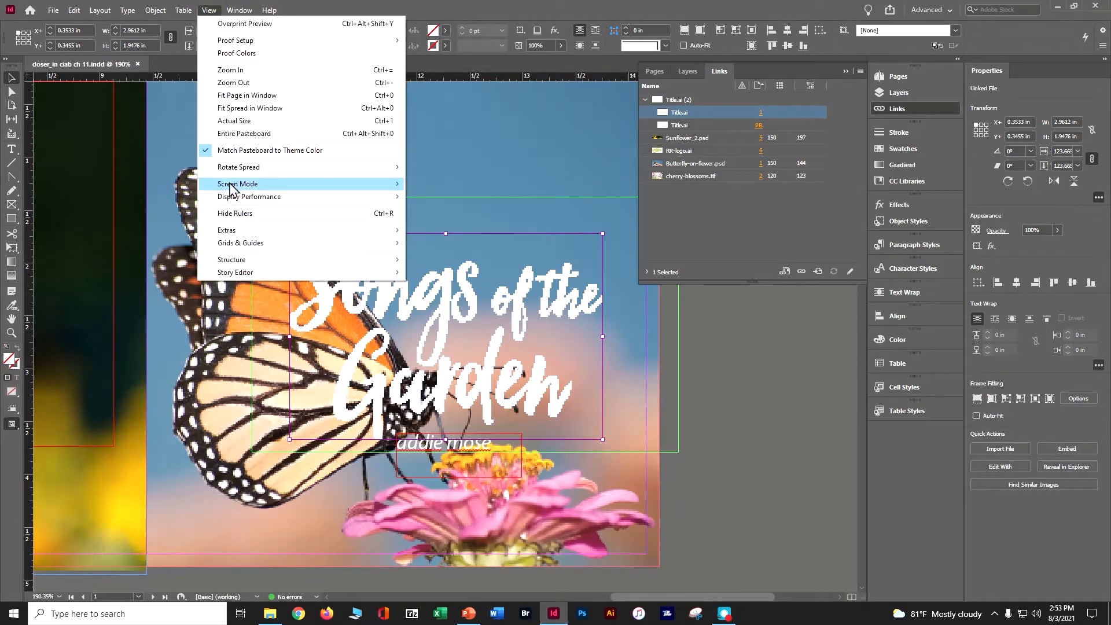
mouse_move(354, 199)
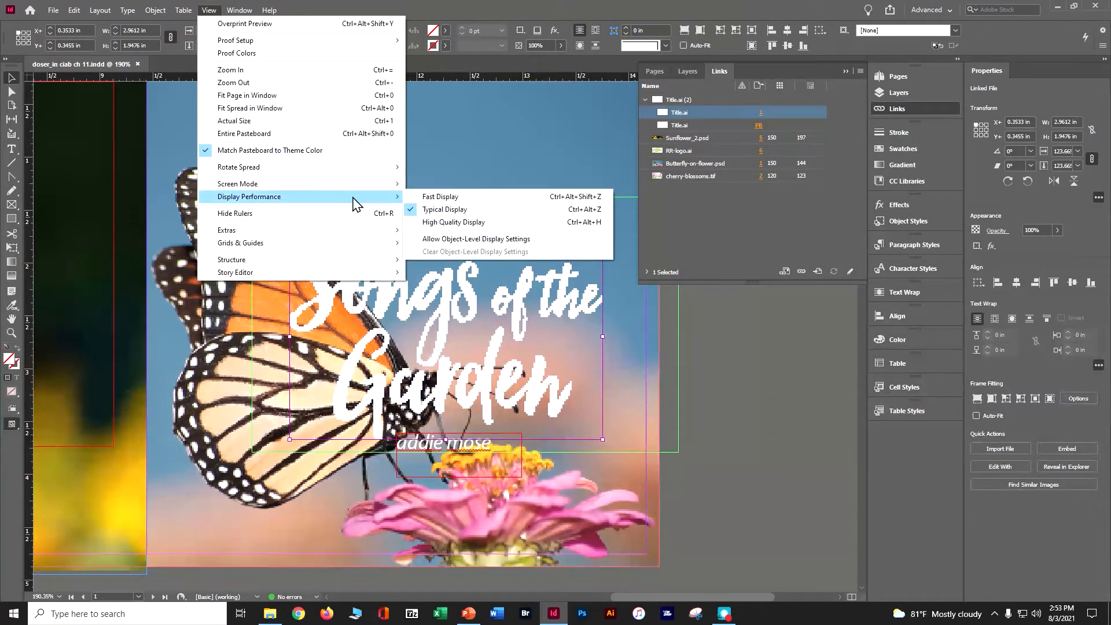
left_click(443, 223)
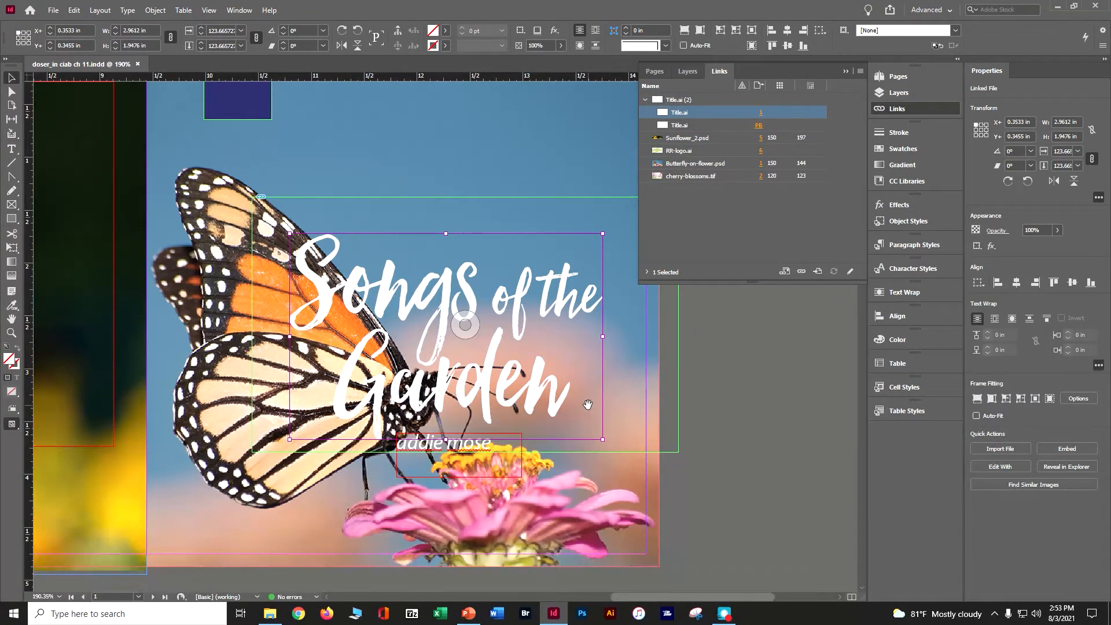
left_click(846, 72)
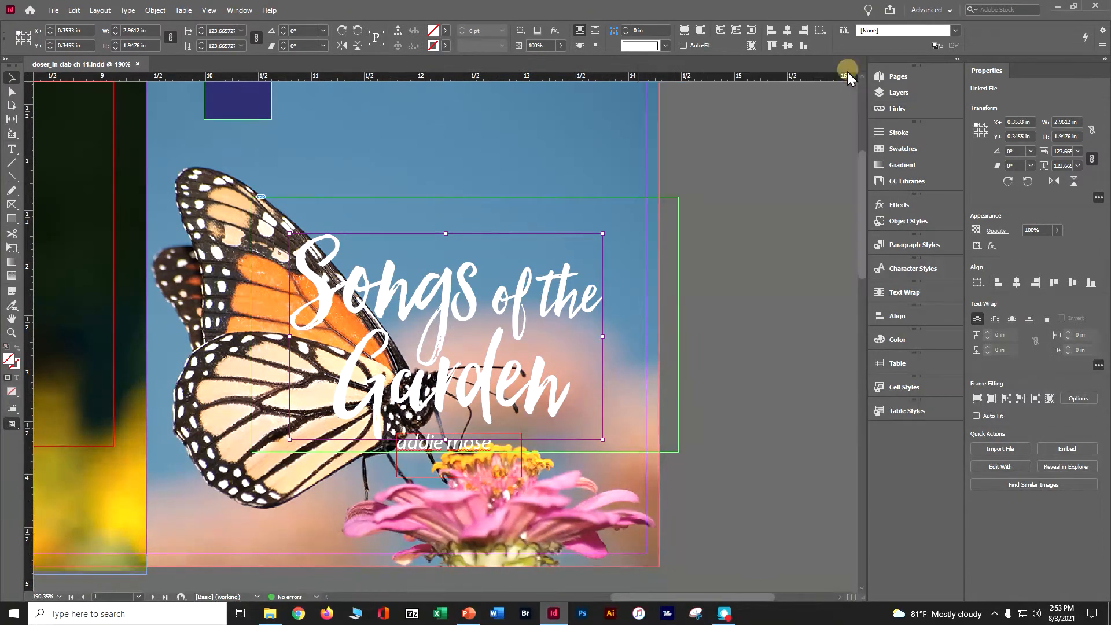
Go to page 5 of the first spread and make Photos the active layer.
left_click(883, 77)
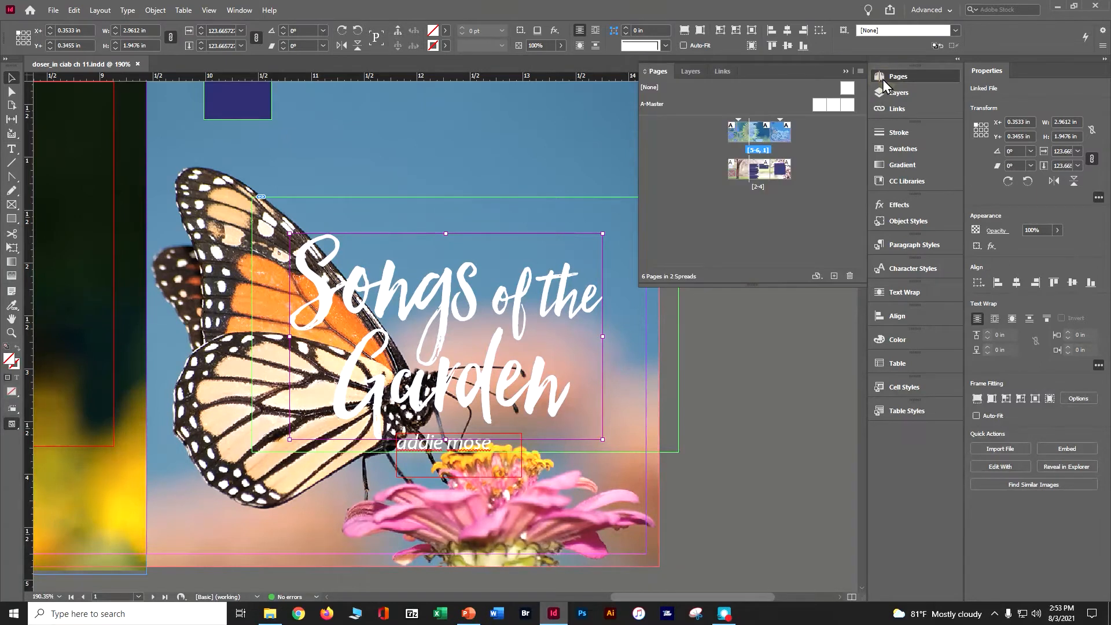
double_click(738, 132)
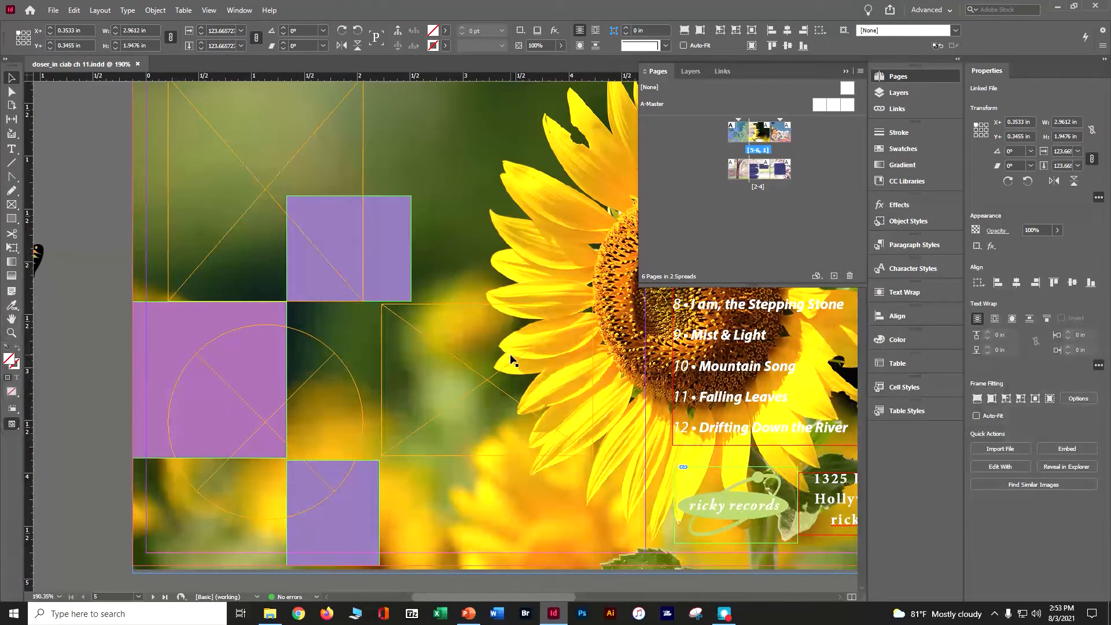
left_click(898, 95)
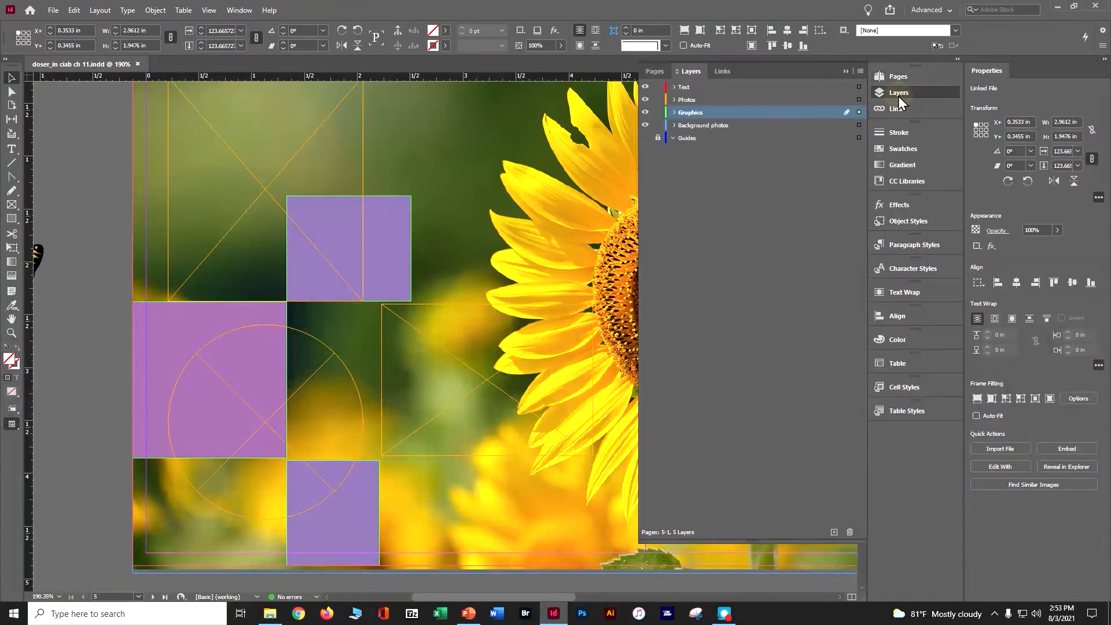
left_click(681, 101)
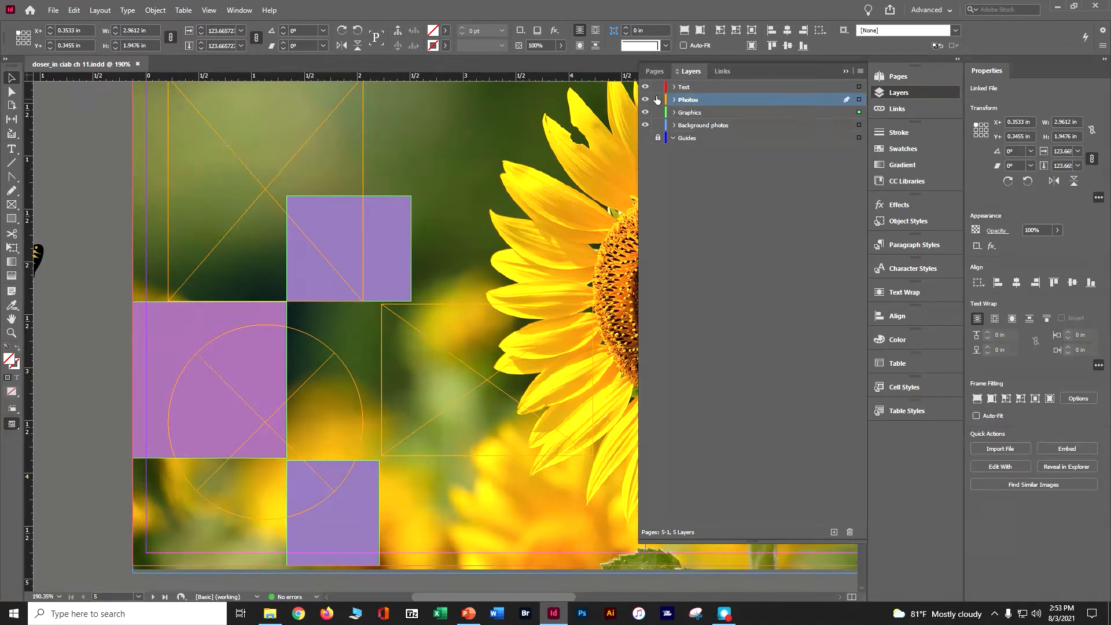
Try to import Blue-Hydrangea.psd from the Lesson11 folder into the layout.
left_click(53, 10)
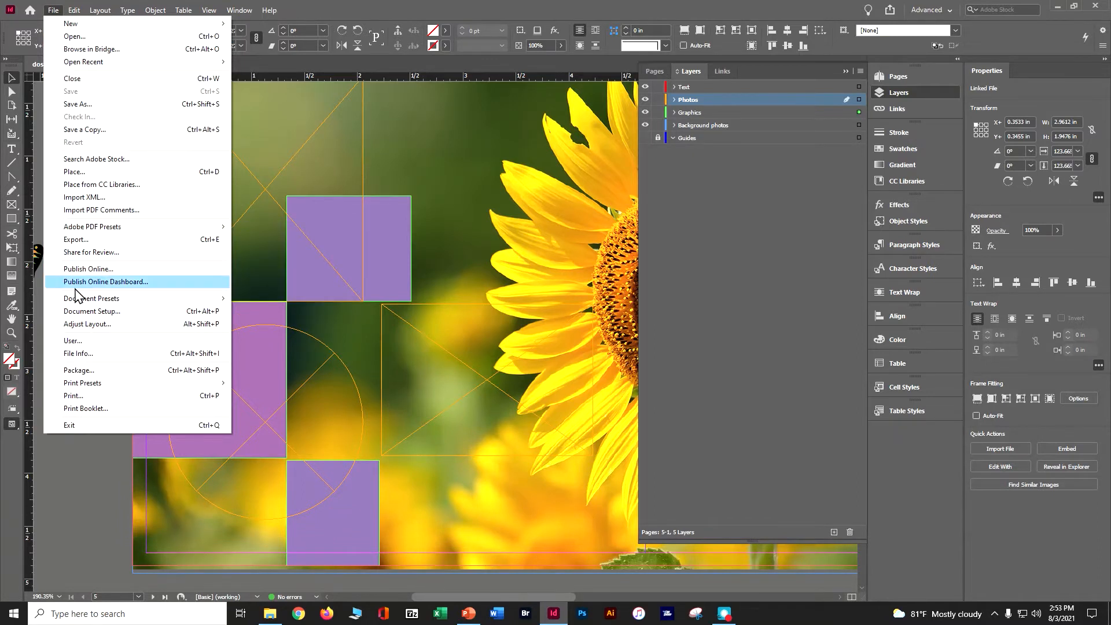
left_click(75, 171)
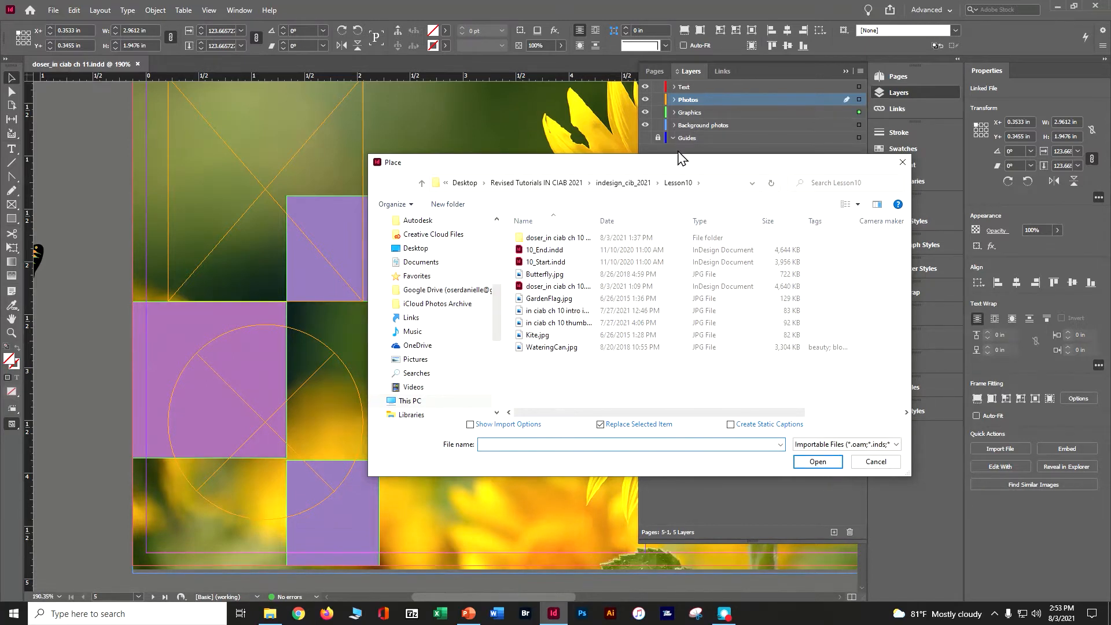
left_click(641, 190)
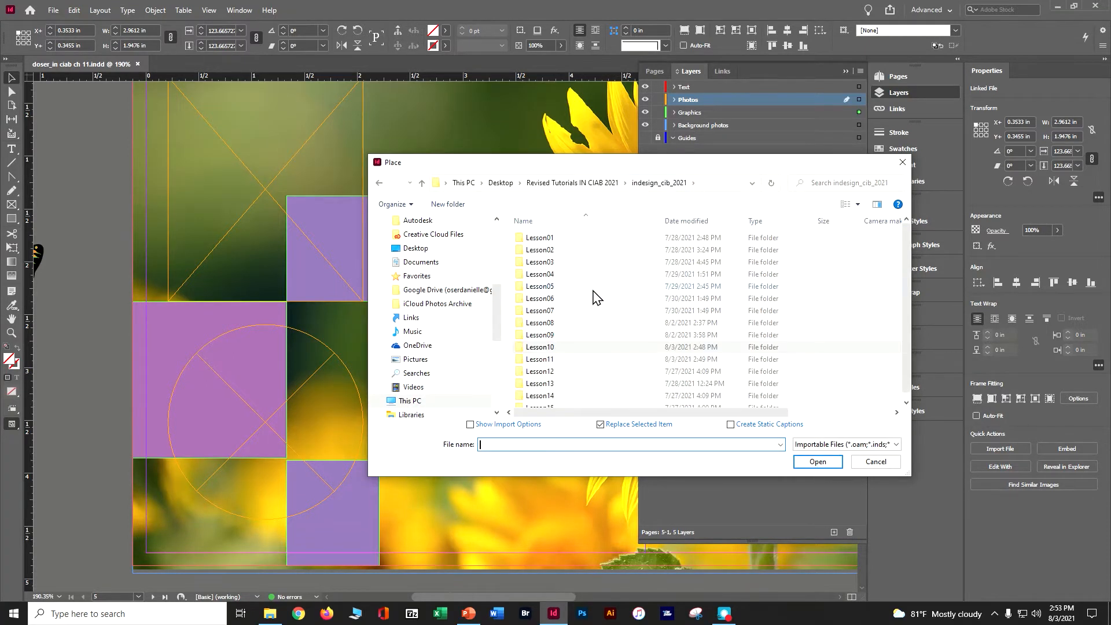
double_click(548, 364)
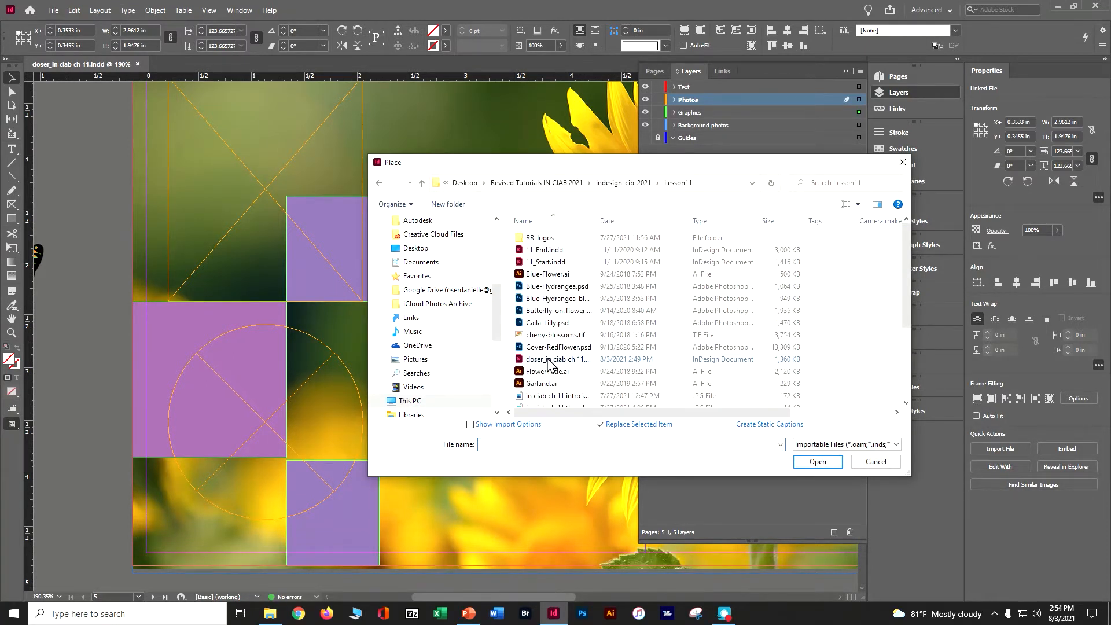
left_click(559, 289)
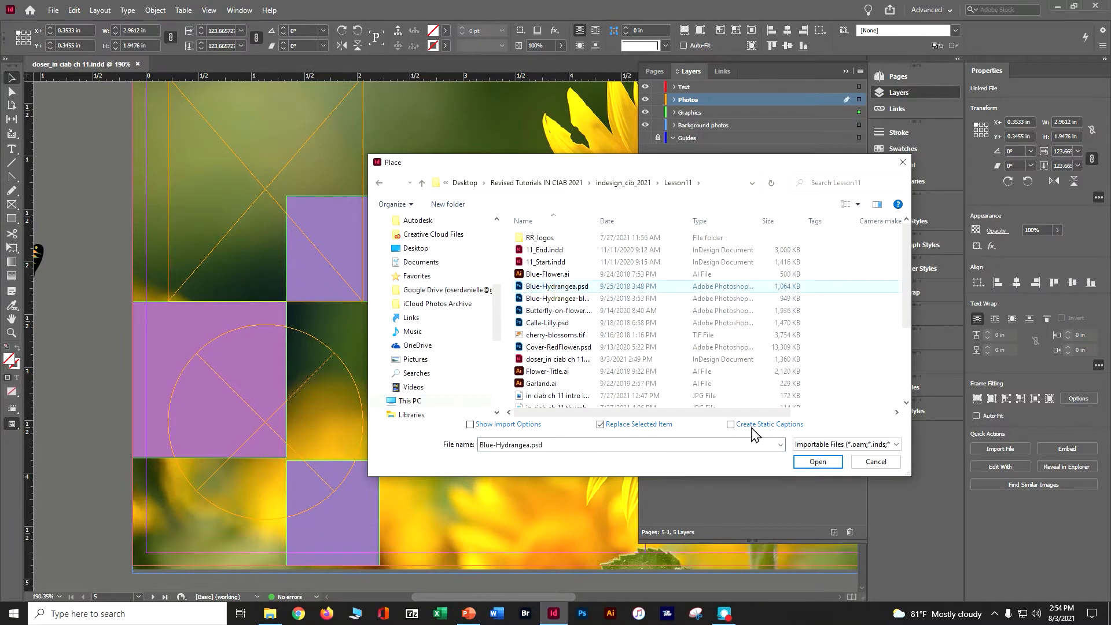
left_click(815, 462)
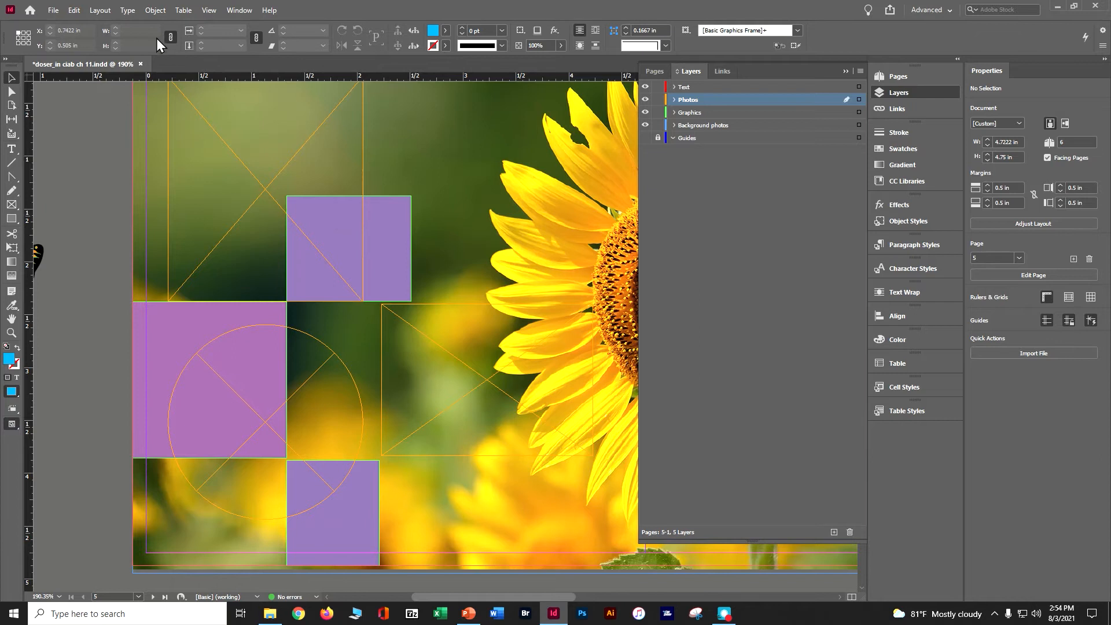
Open the finished example 11_End.indd from the Lesson11 folder for reference, and return to the working document.
left_click(52, 10)
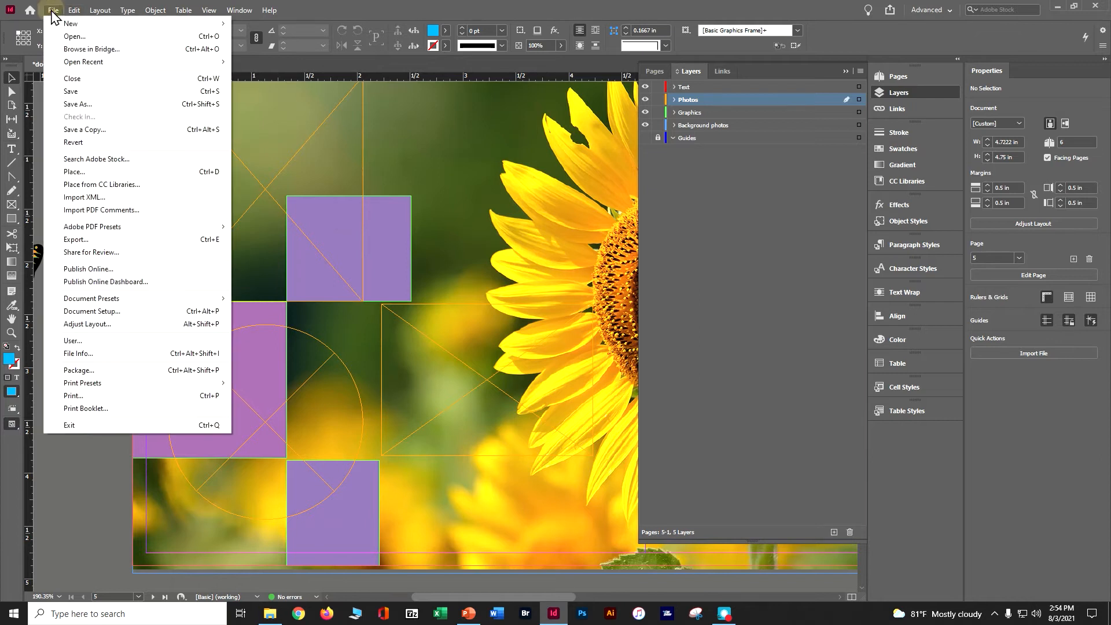
left_click(74, 36)
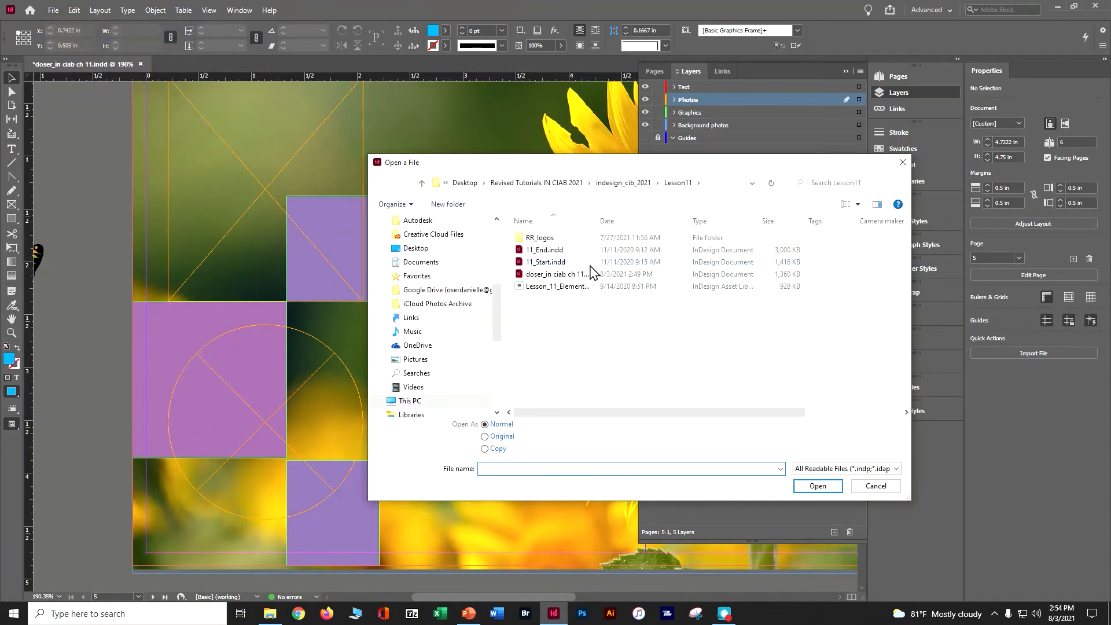
double_click(575, 252)
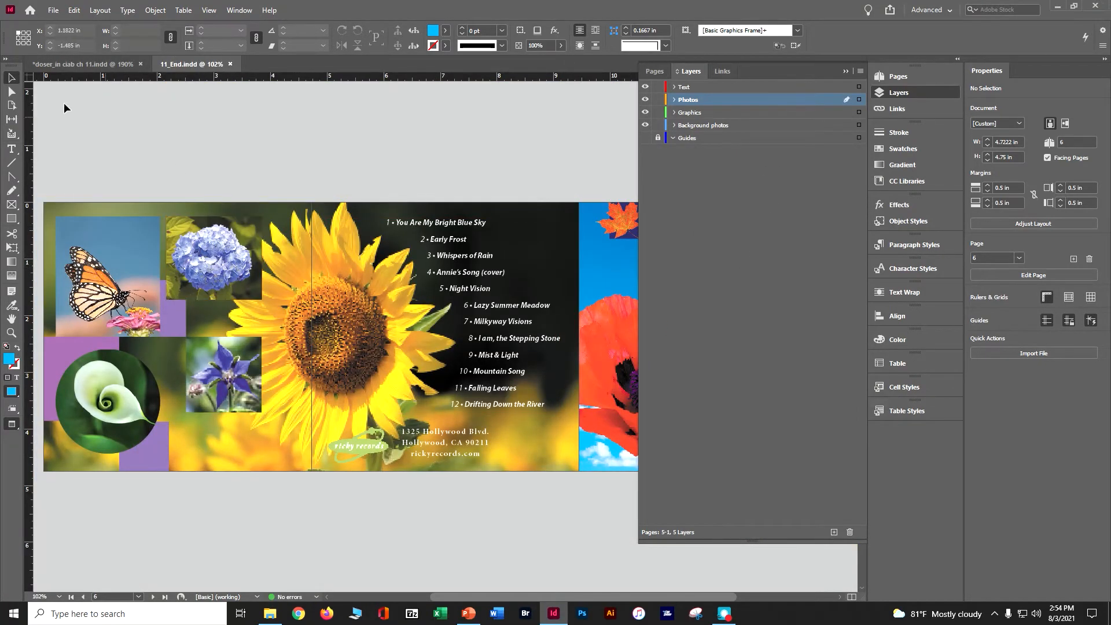
left_click(64, 67)
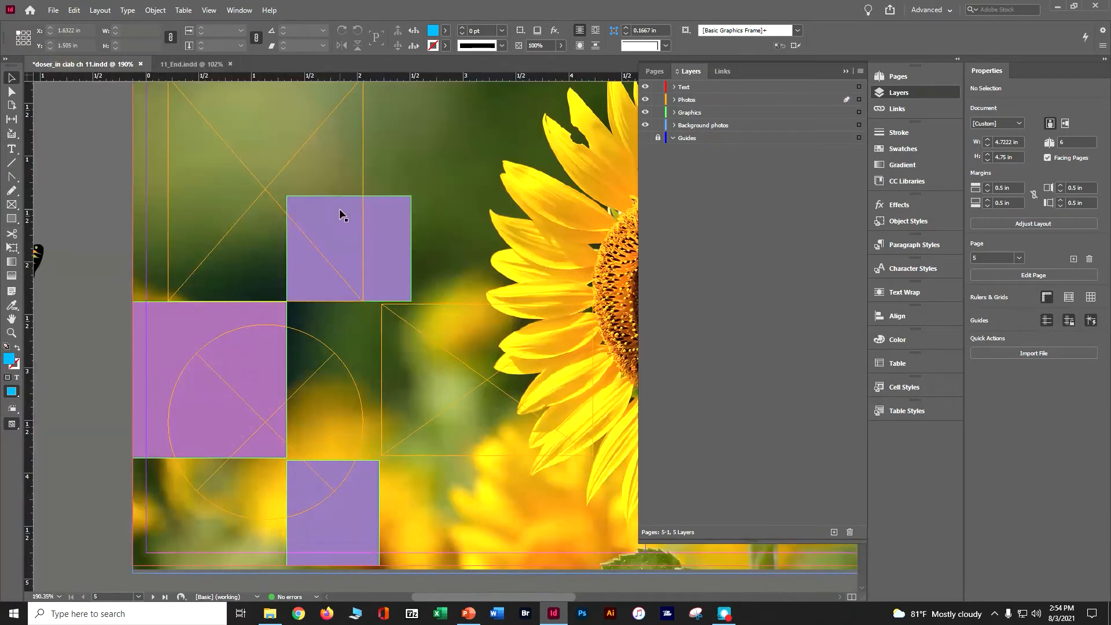
Import Blue-Hydrangea.psd and place it at its full 3 in size, overlapping the upper edge of page 5.
left_click(845, 71)
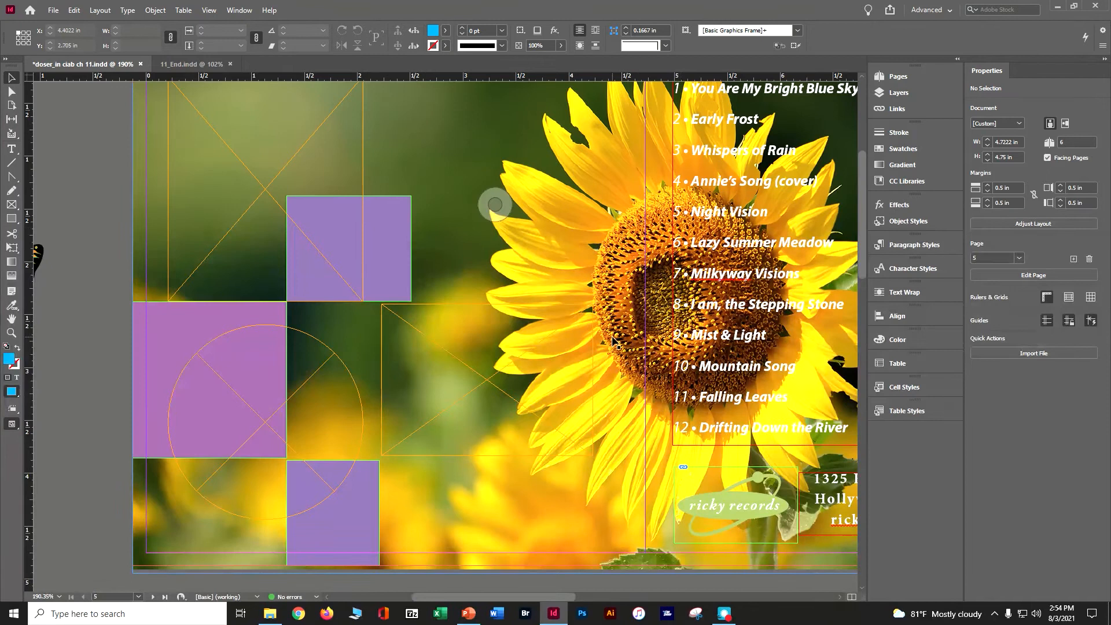
scroll(495, 337, "up", 2)
scroll(439, 317, "up", 2)
scroll(411, 287, "up", 6)
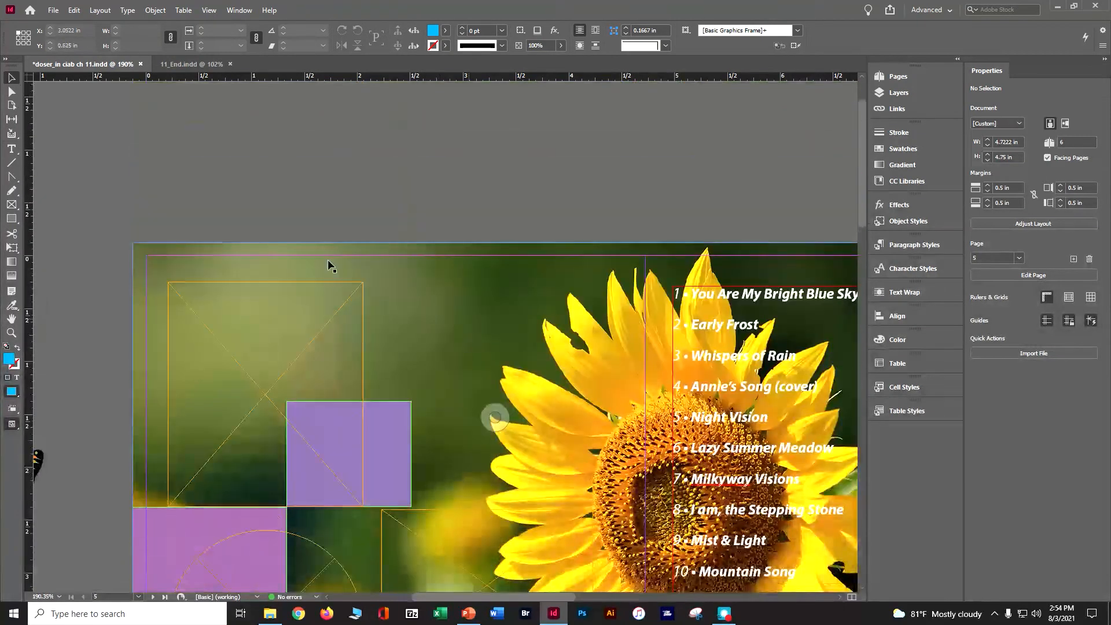
left_click(52, 11)
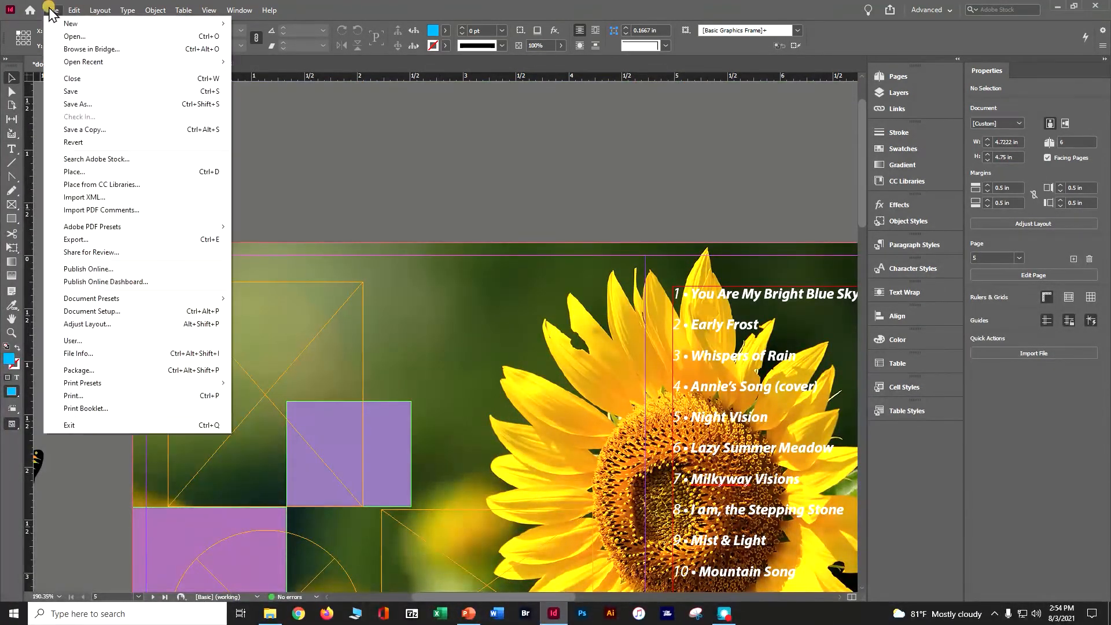
left_click(78, 172)
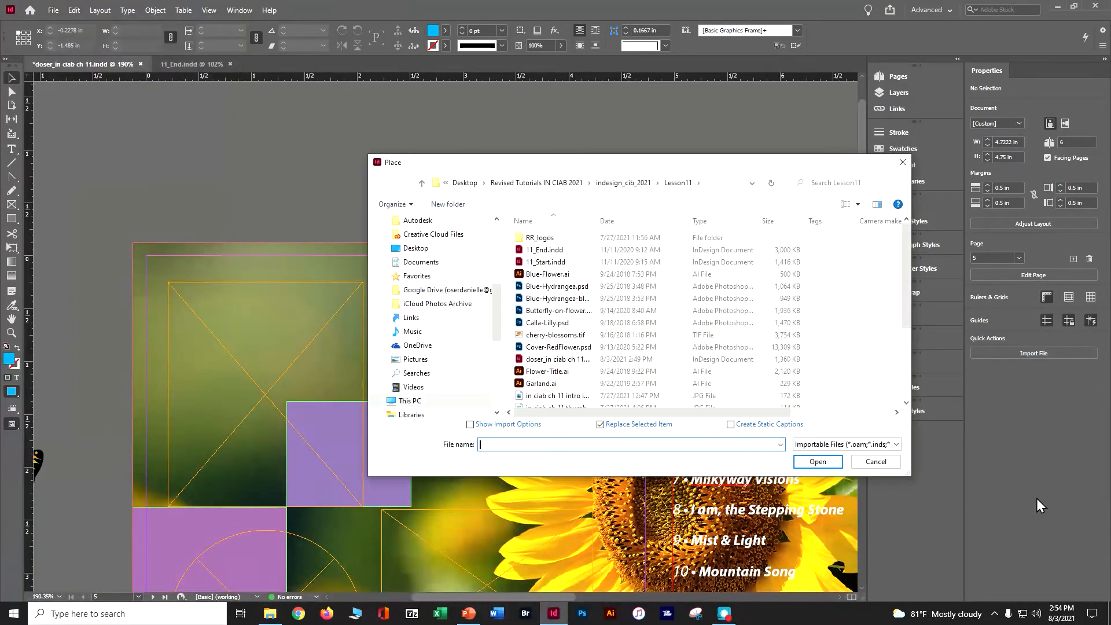
left_click(575, 287)
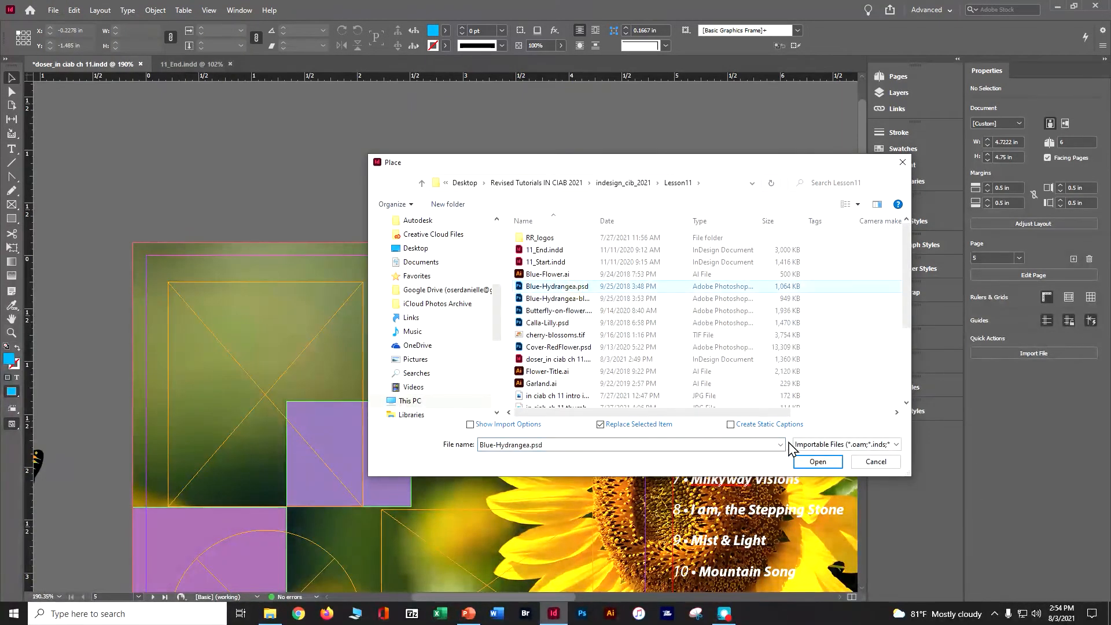
left_click(816, 461)
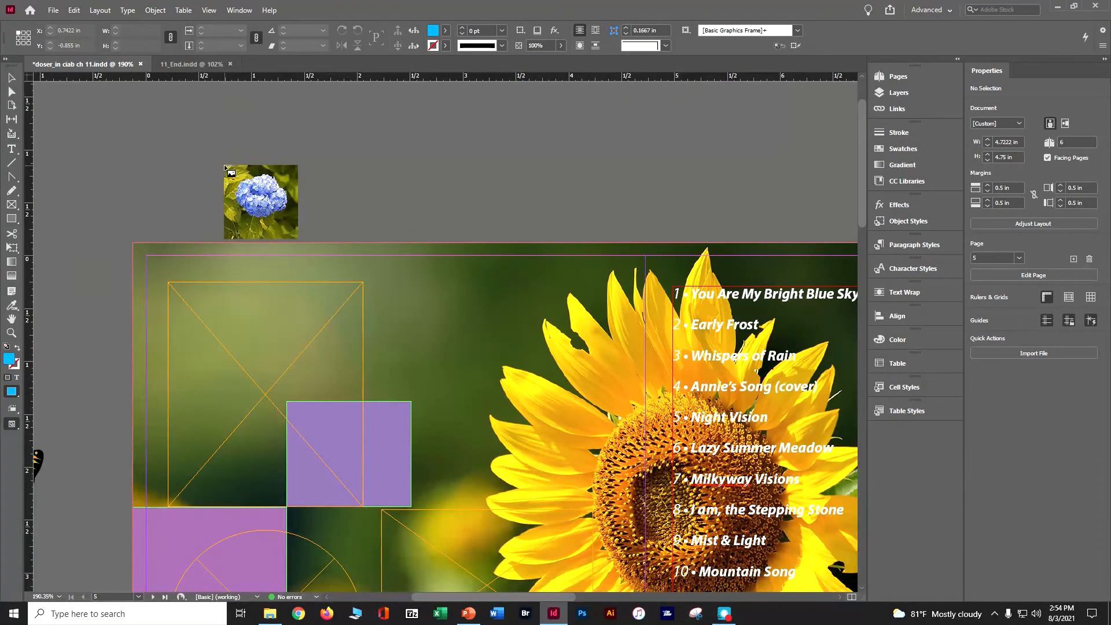
left_click_drag(220, 166, 298, 173)
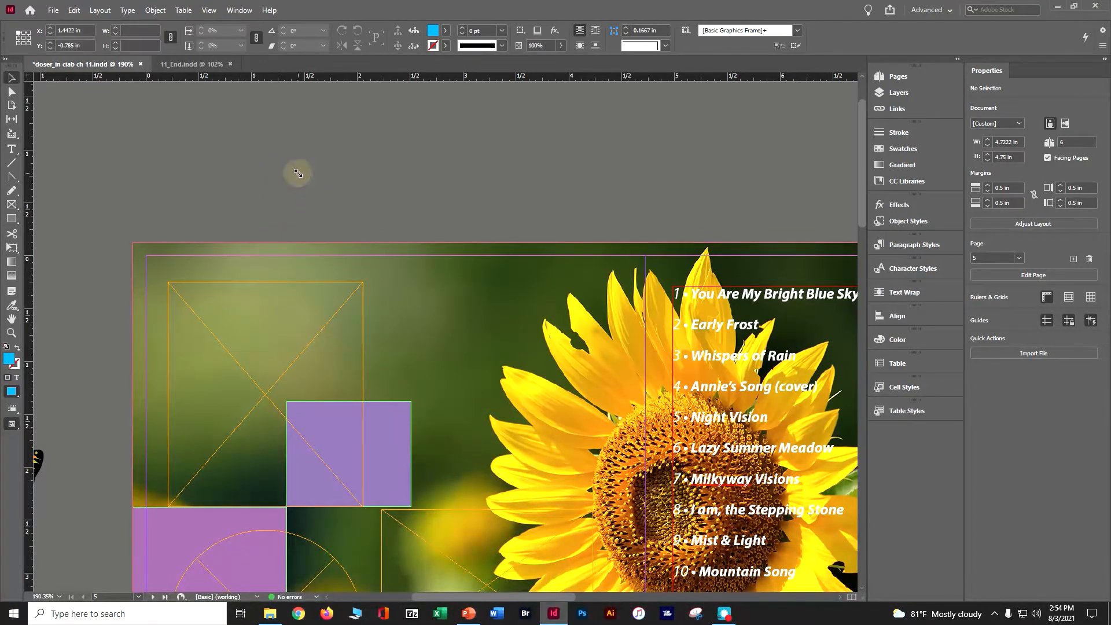
left_click(298, 174)
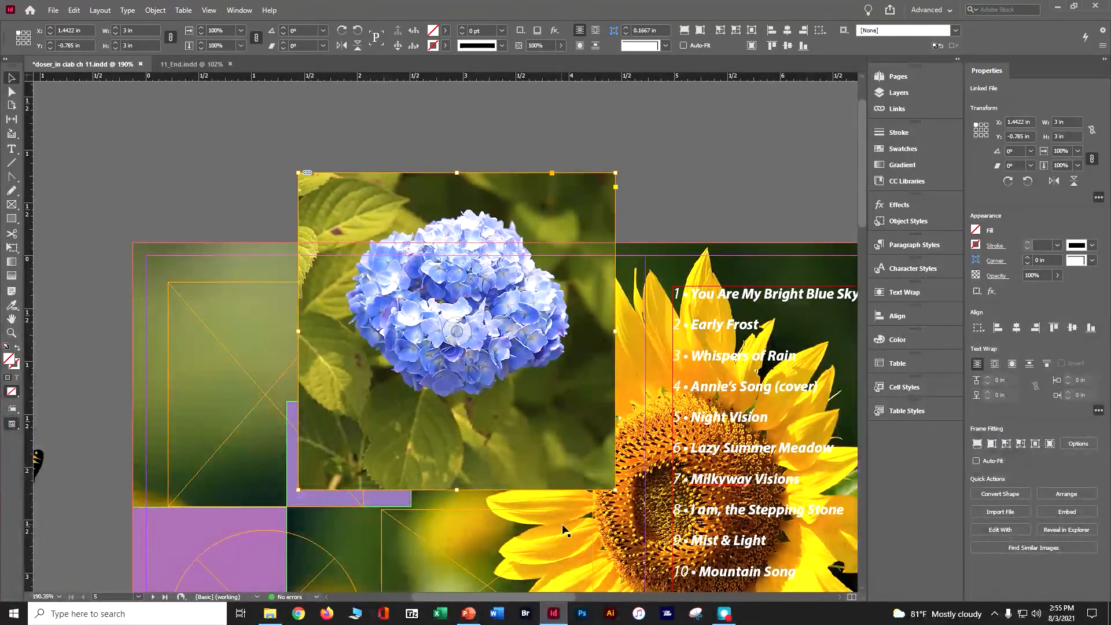
Scale the hydrangea photo with its frame proportionally to about 1.55 in square, and compare it with the layout in 11_End.indd.
left_click_drag(616, 486, 489, 334)
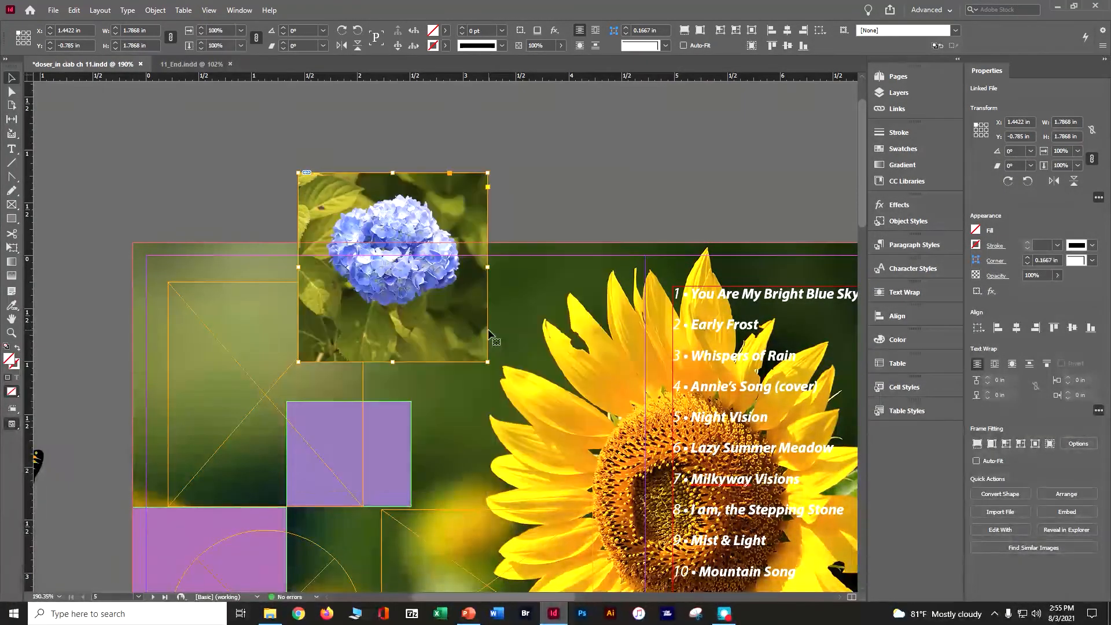
left_click_drag(487, 361, 462, 337)
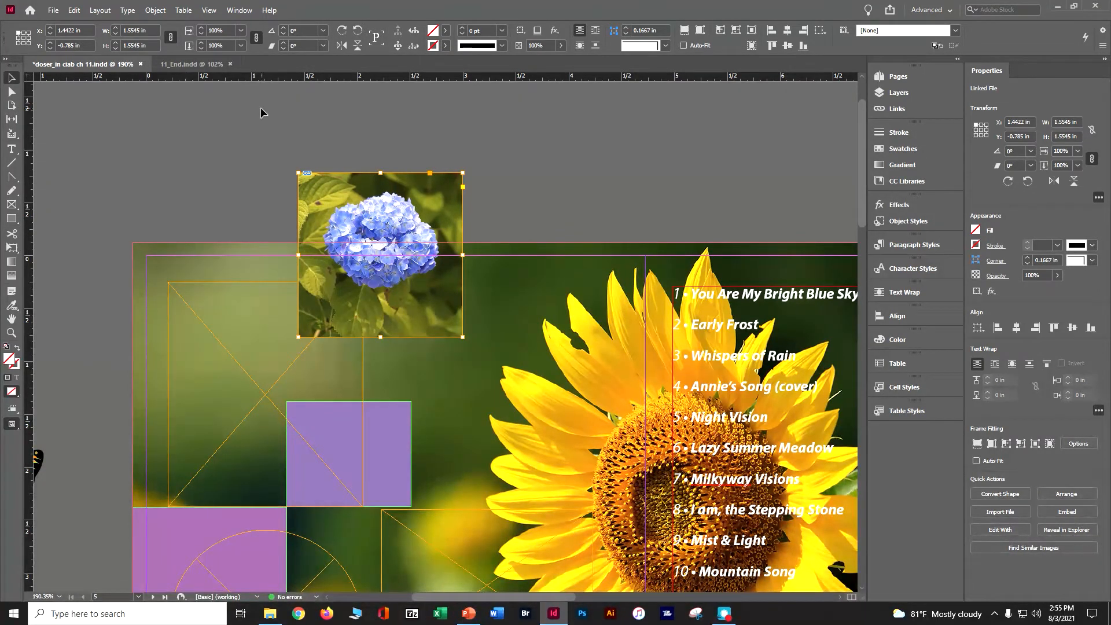
left_click(169, 65)
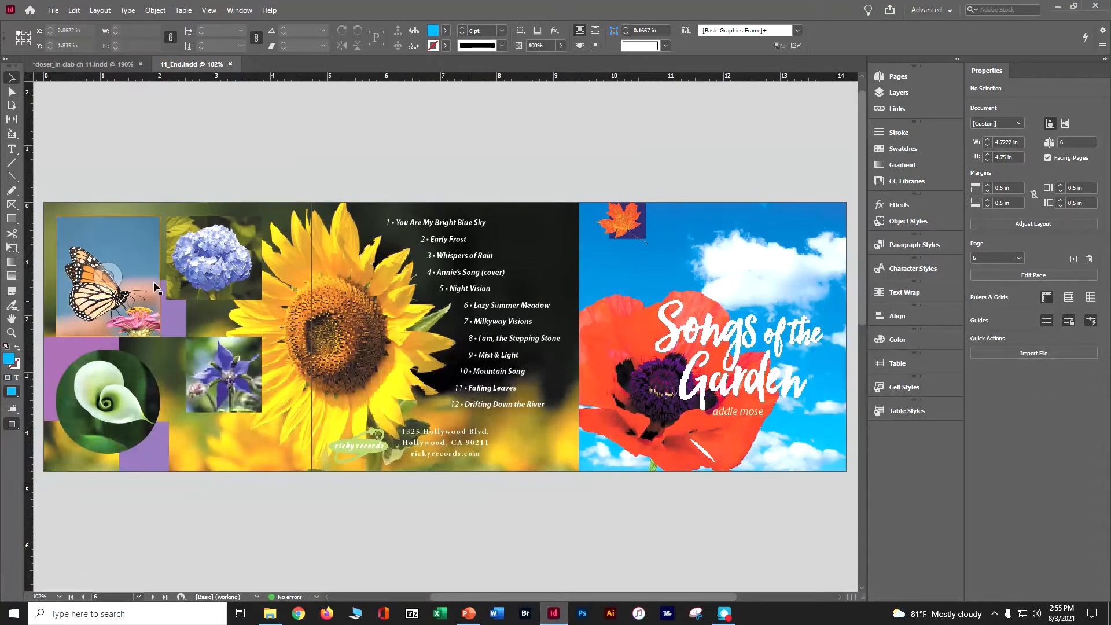
left_click(112, 65)
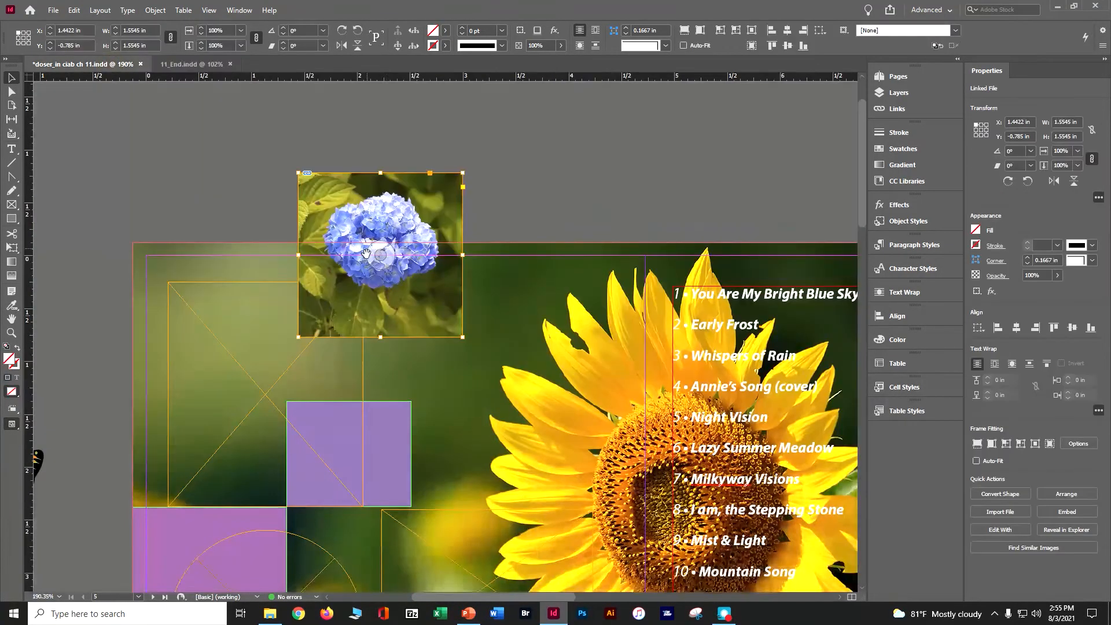
Move the hydrangea photo to about X 2.15 in, Y 0.25 in beside the empty rectangular frame, and select the image inside its frame.
left_click_drag(380, 254, 449, 360)
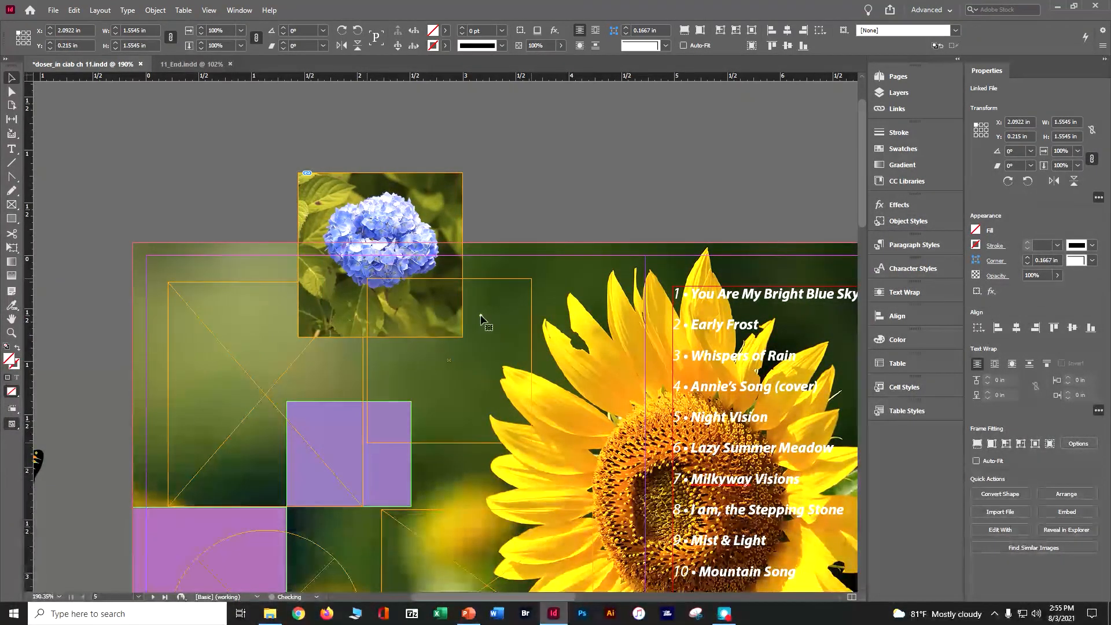
left_click_drag(481, 317, 488, 321)
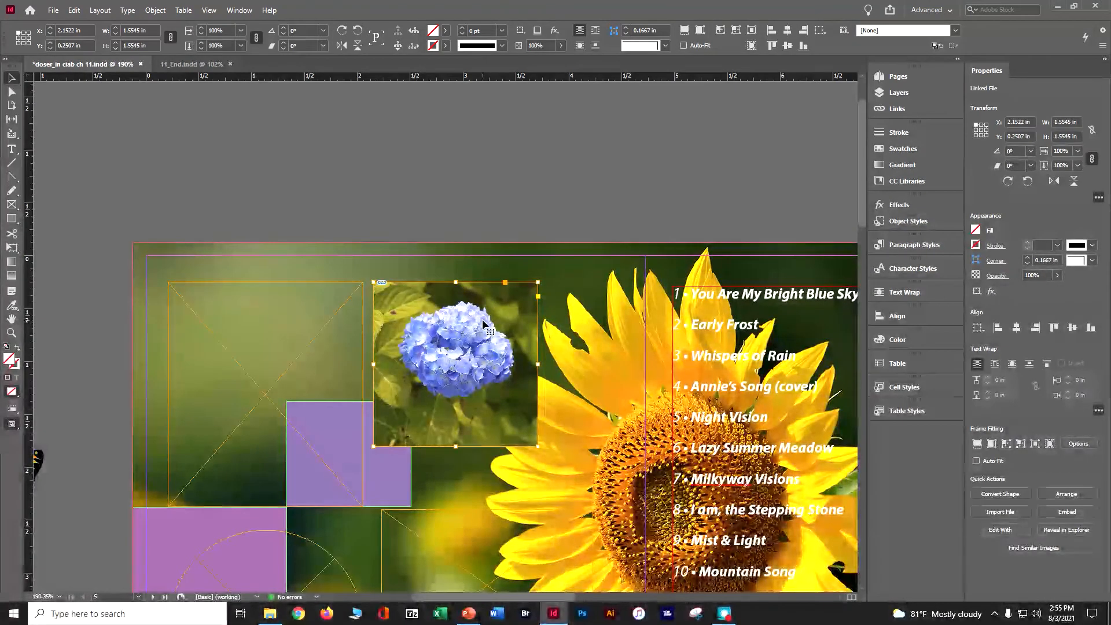
left_click(449, 362)
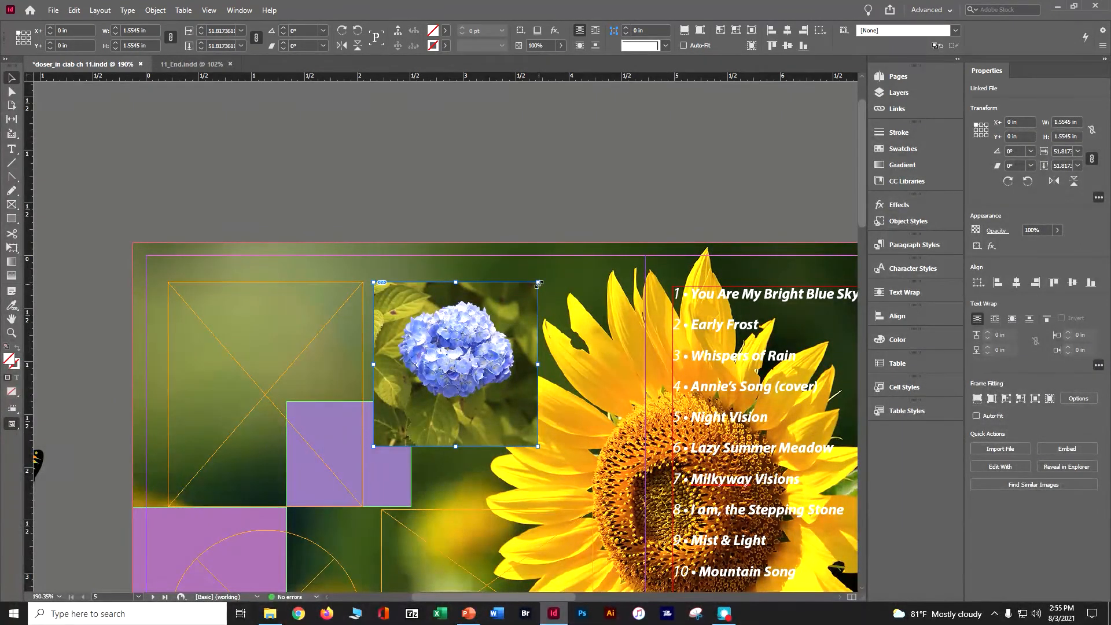
Enlarge the hydrangea image inside its frame to about 2.25 in square, center the bloom, and reduce the image slightly to fit the crop.
left_click_drag(539, 283, 588, 251)
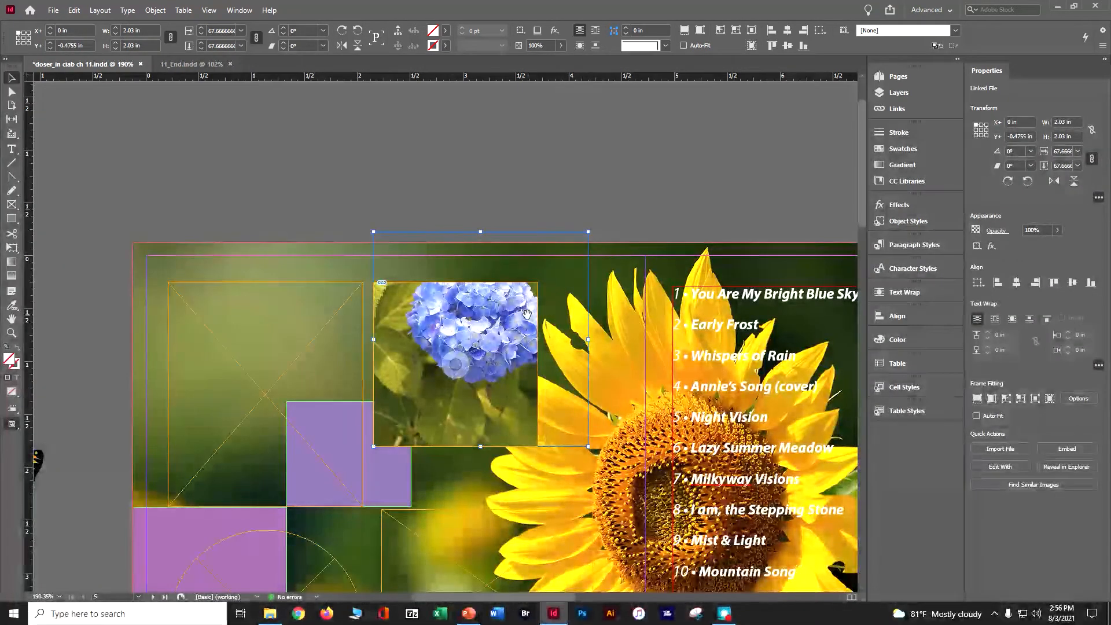
left_click_drag(586, 233, 611, 209)
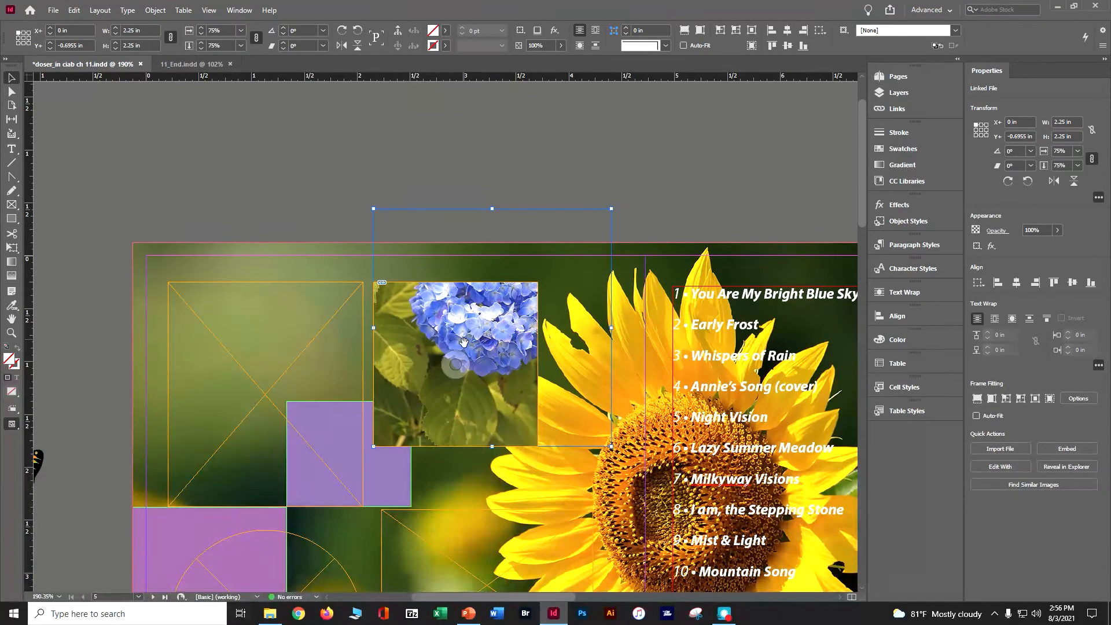
mouse_move(456, 363)
left_mouse_down()
mouse_move(425, 396)
mouse_move(456, 364)
mouse_move(451, 373)
left_mouse_up()
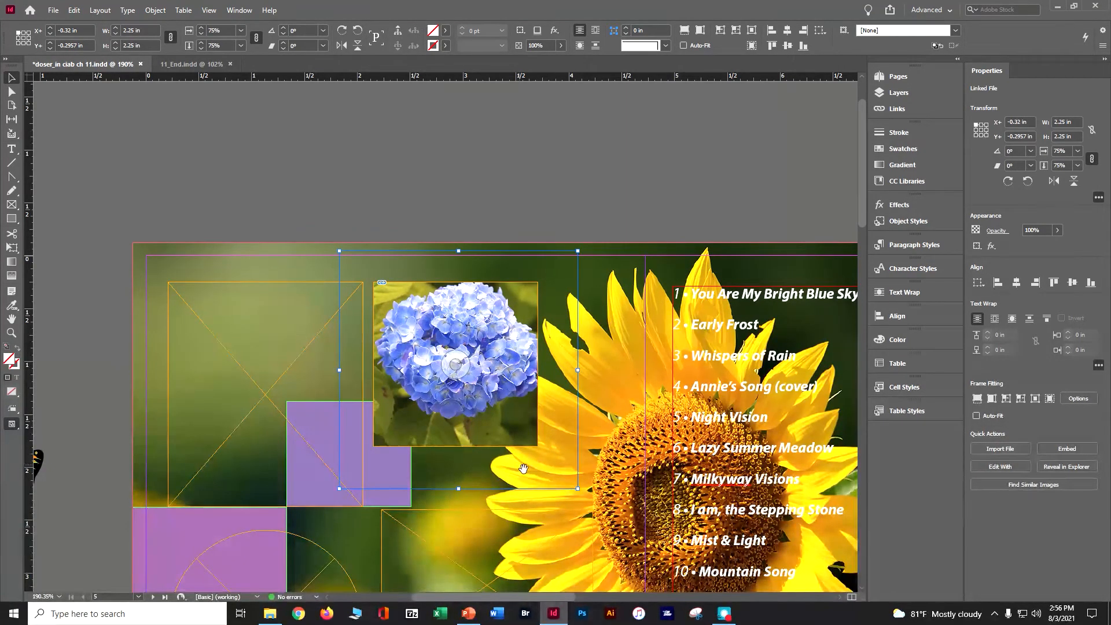
left_click_drag(578, 488, 566, 476)
left_click_drag(462, 365, 462, 371)
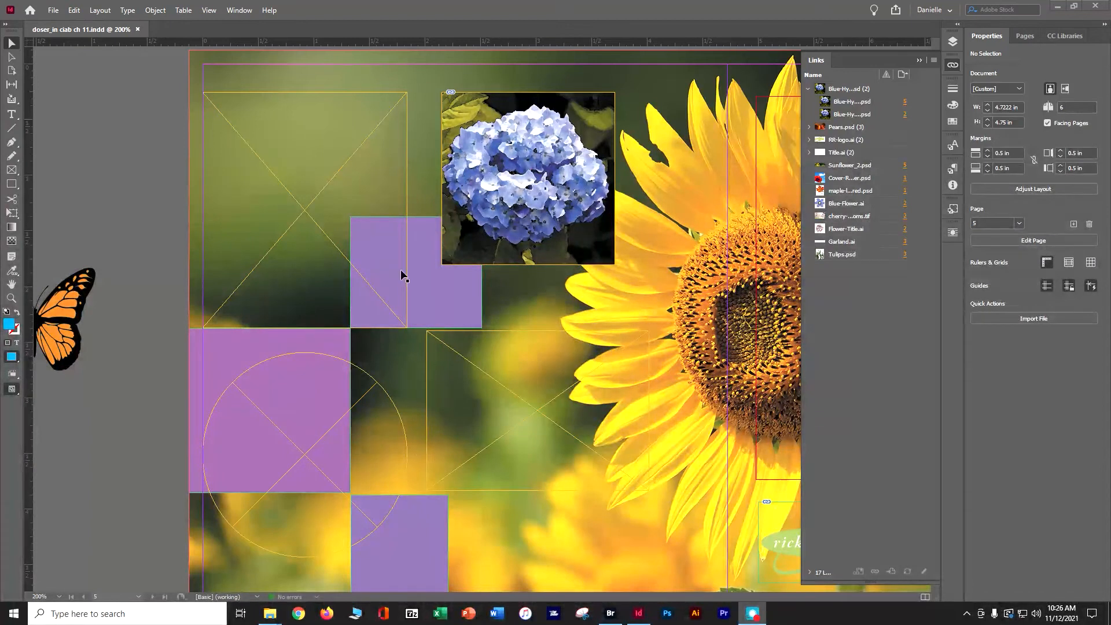
Place Butterfly-on-flower.psd from the Lesson11 folder, inside indesign_cib_2021 on the Desktop, into the empty rectangular frame beside the hydrangea.
left_click(232, 93)
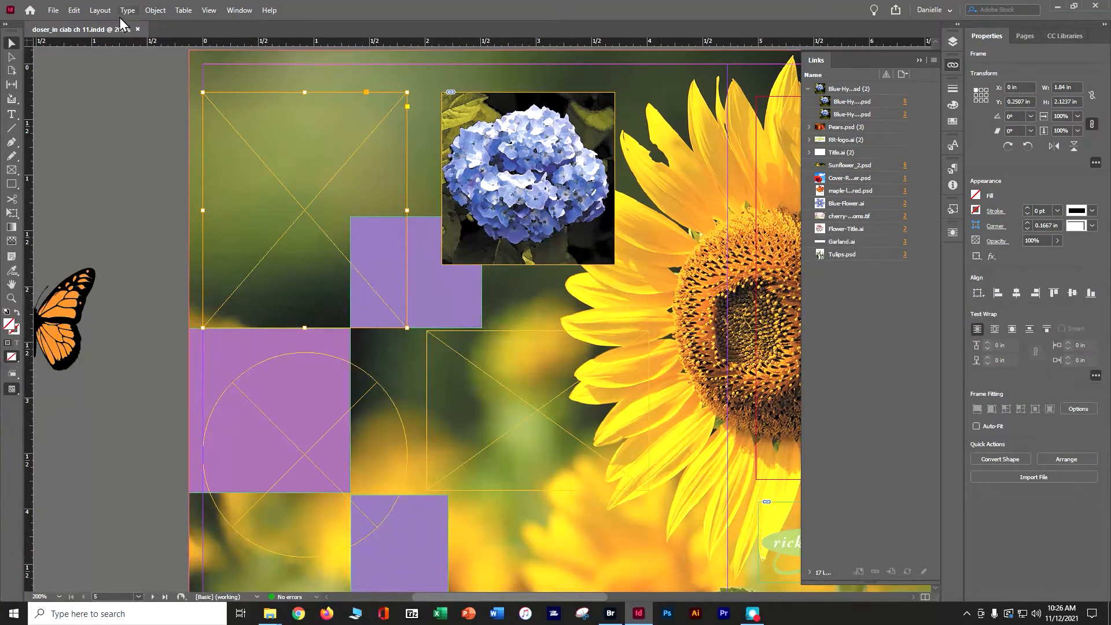
left_click(51, 10)
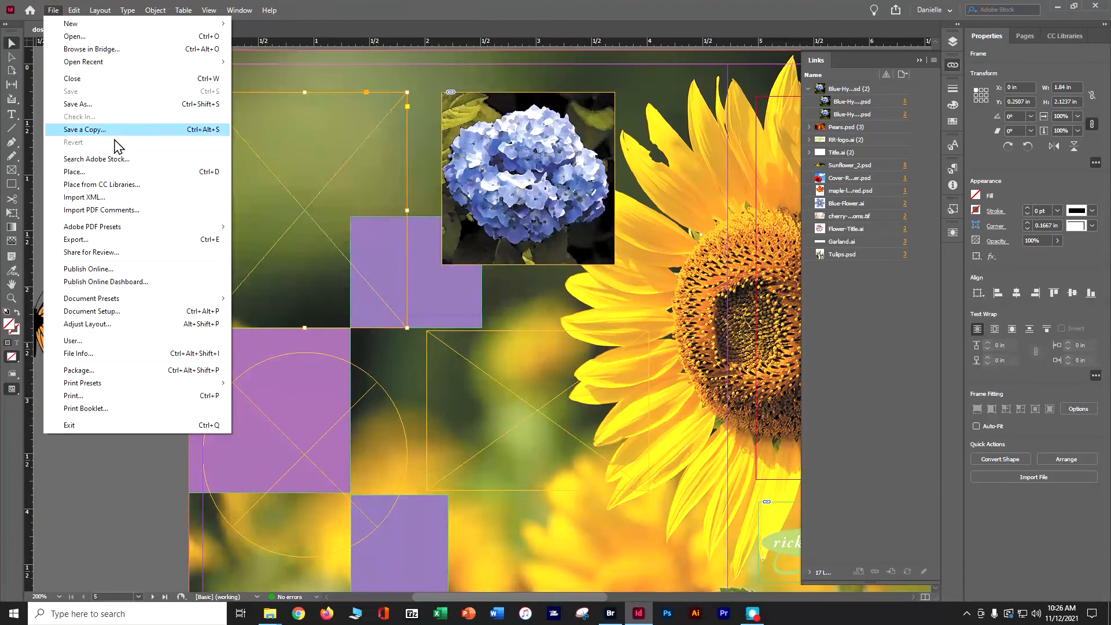
left_click(115, 171)
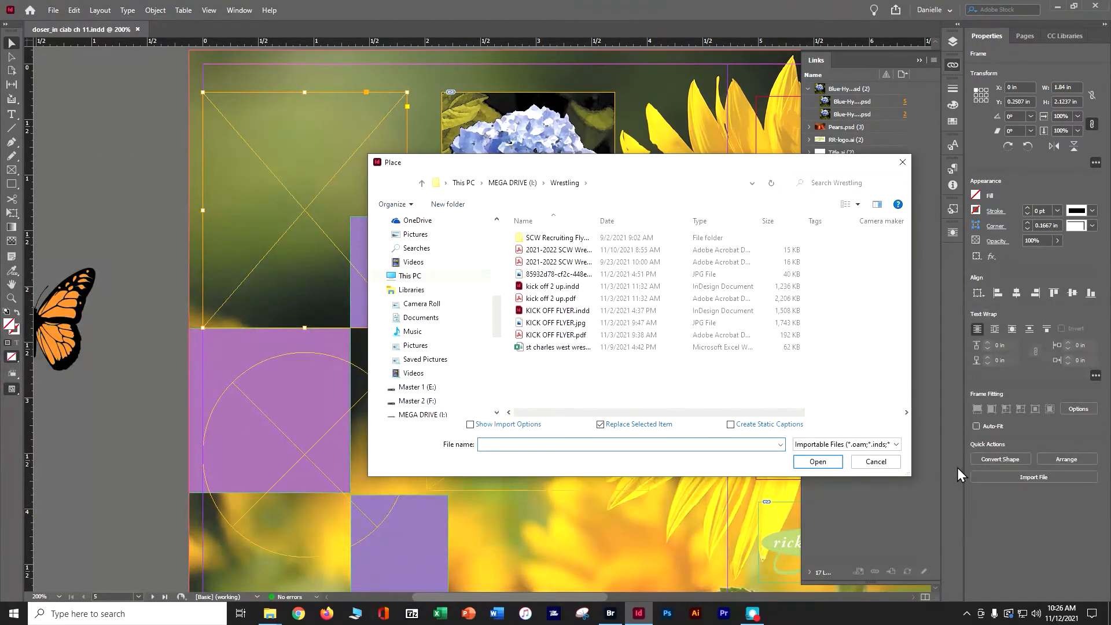
left_click(422, 414)
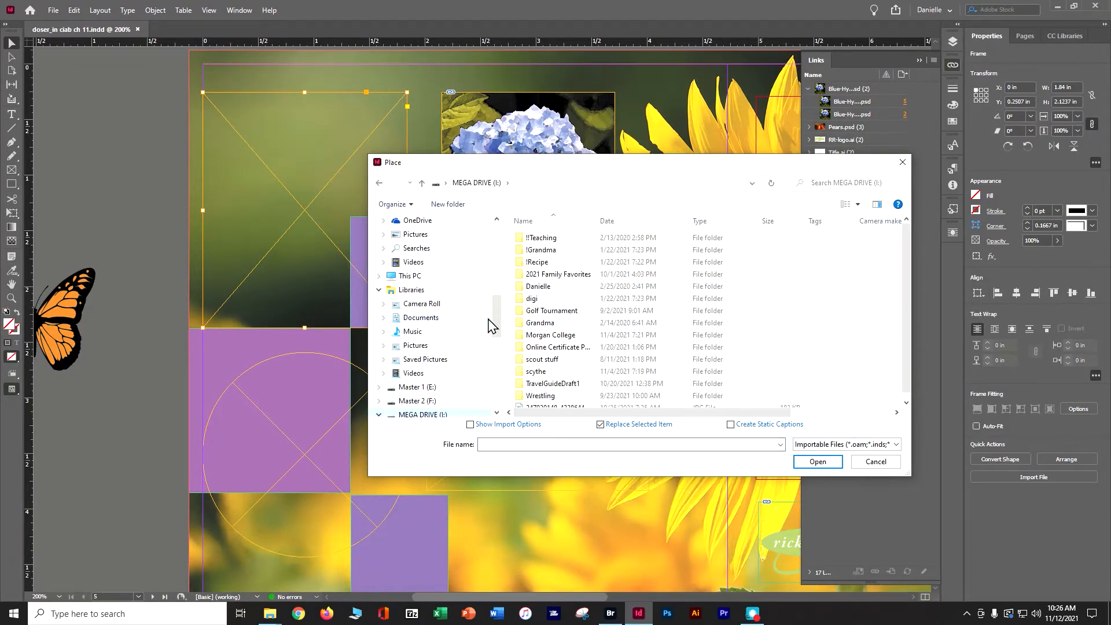
left_click_drag(498, 318, 491, 253)
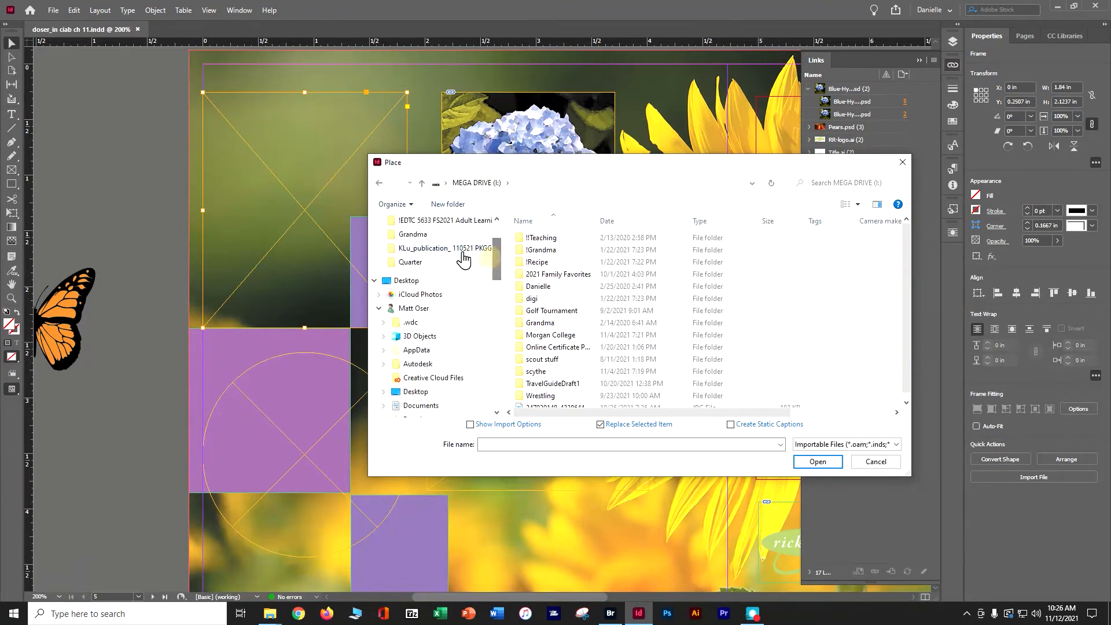
left_click(412, 262)
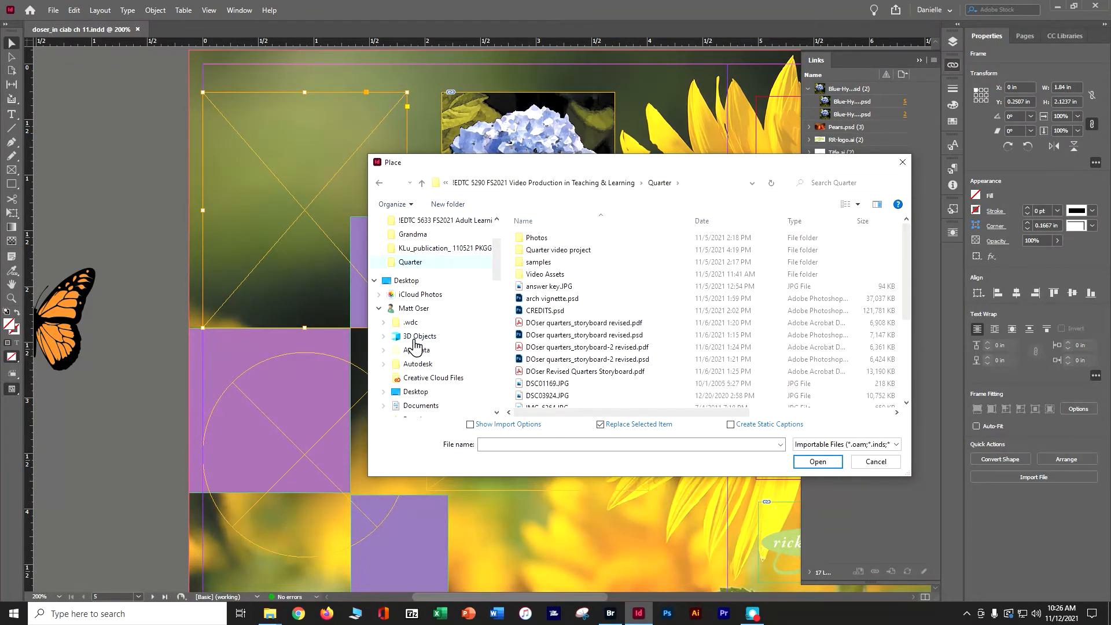
left_click(417, 391)
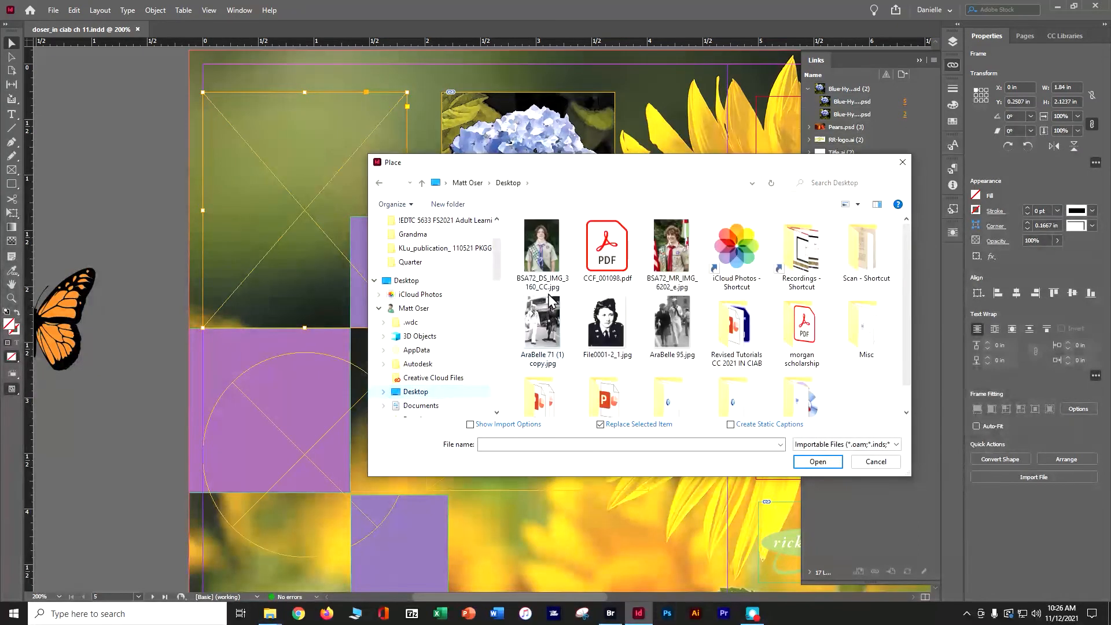
left_click_drag(905, 280, 907, 311)
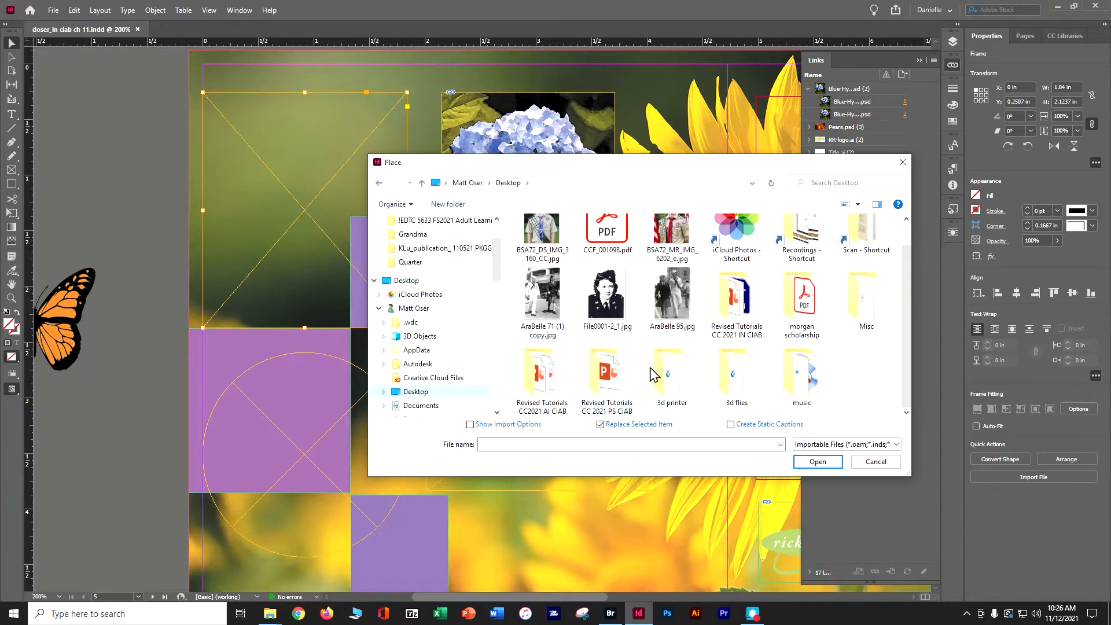
double_click(745, 309)
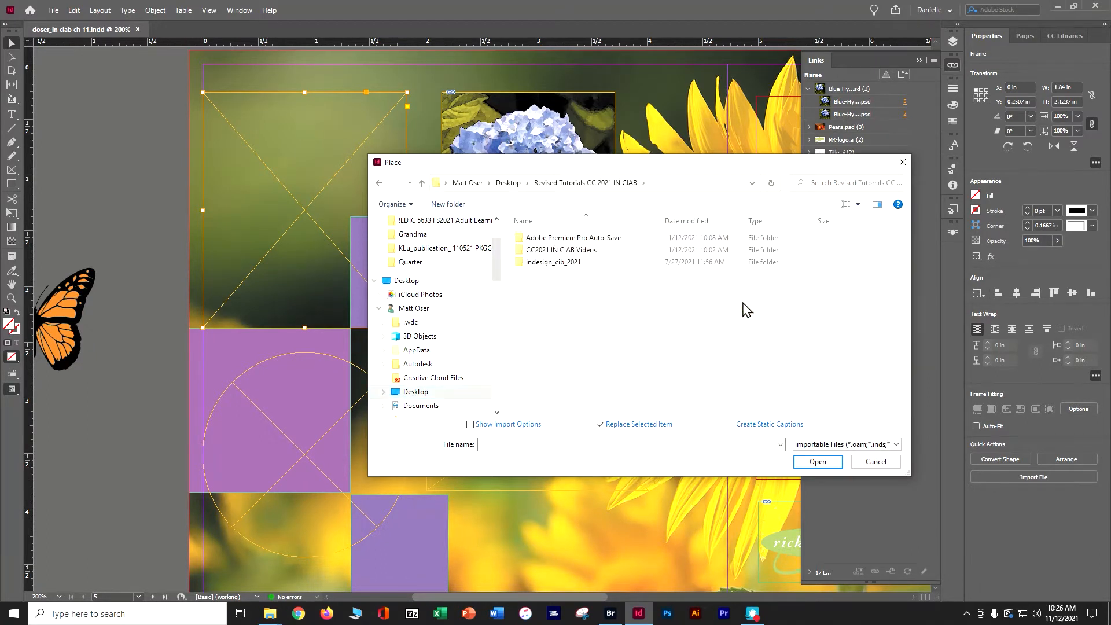
double_click(549, 262)
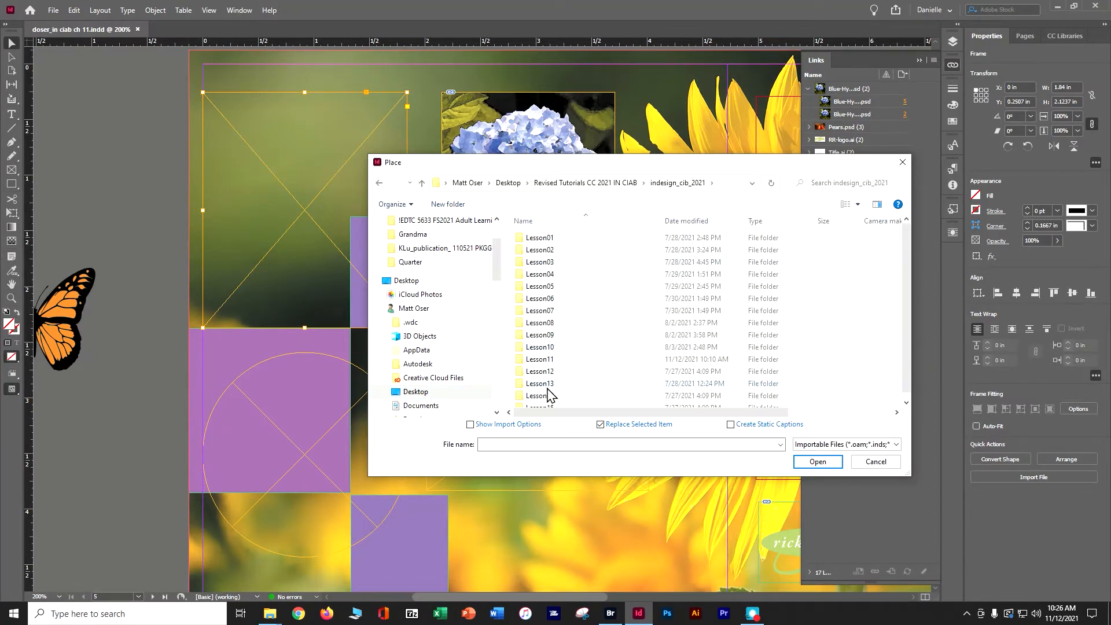
double_click(550, 360)
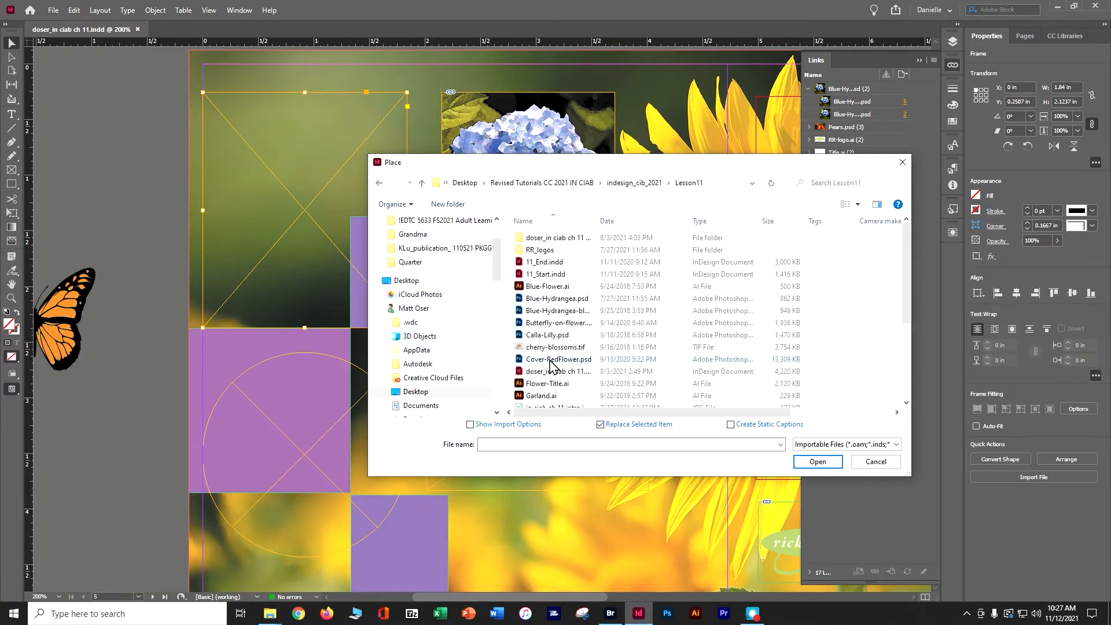
left_click(585, 324)
left_click(817, 462)
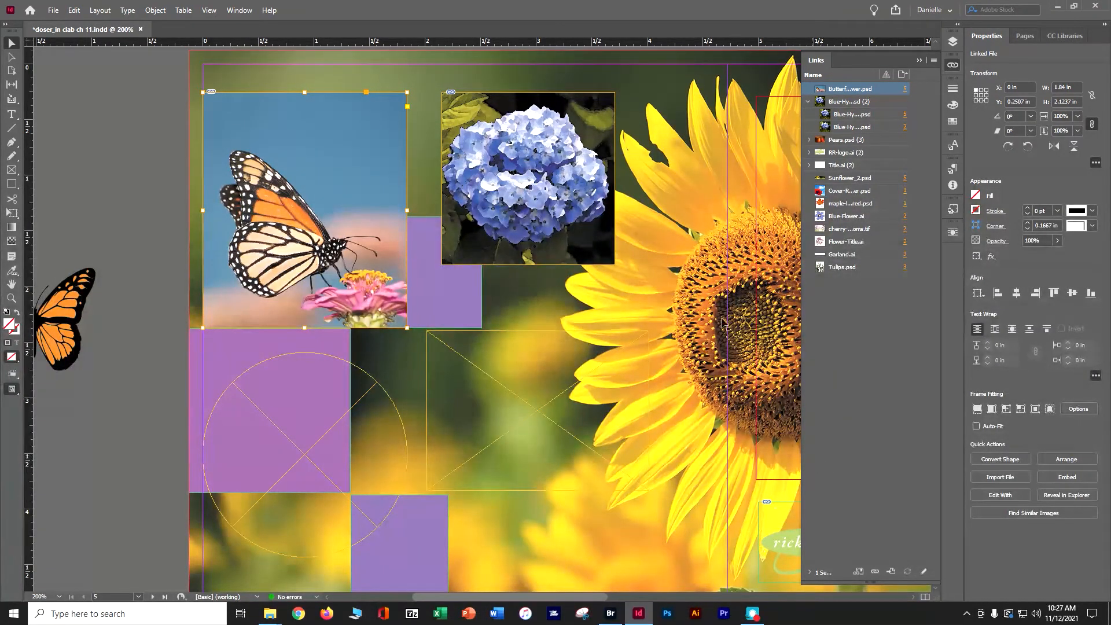
Try Fit Content to Frame and Fit Content Proportionally on the butterfly photo to compare the two fitting options.
left_click(154, 11)
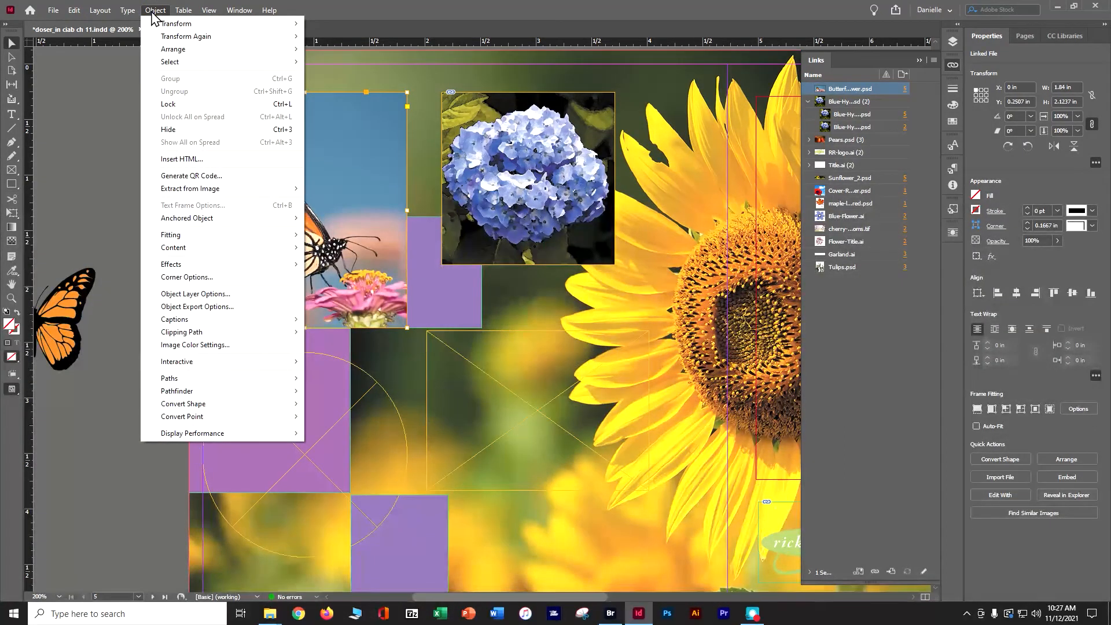
mouse_move(164, 242)
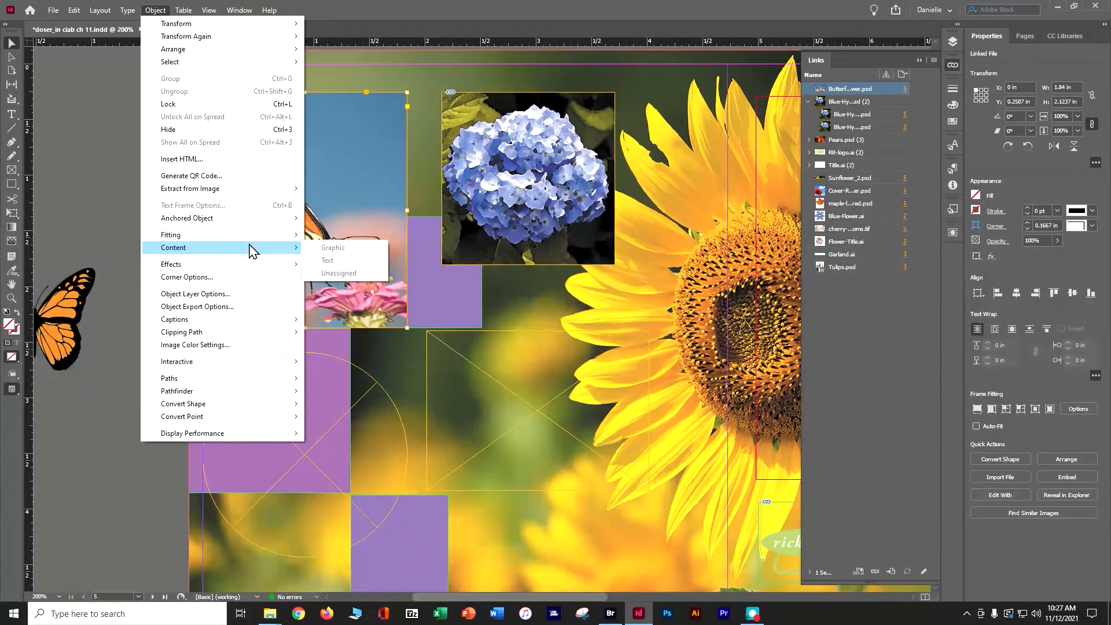
mouse_move(288, 236)
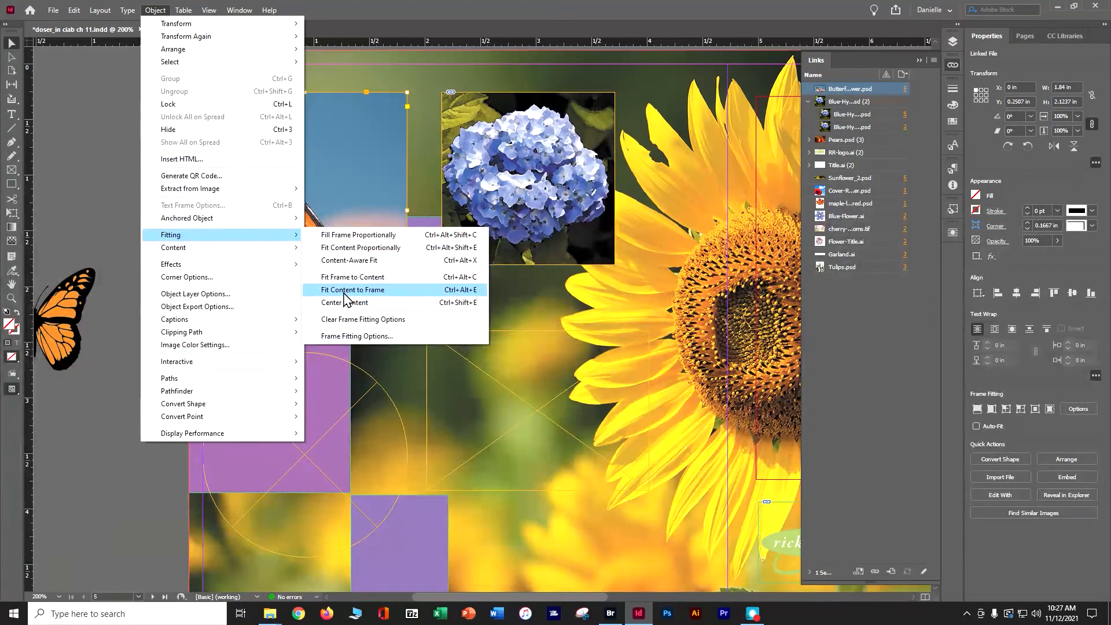
left_click(344, 289)
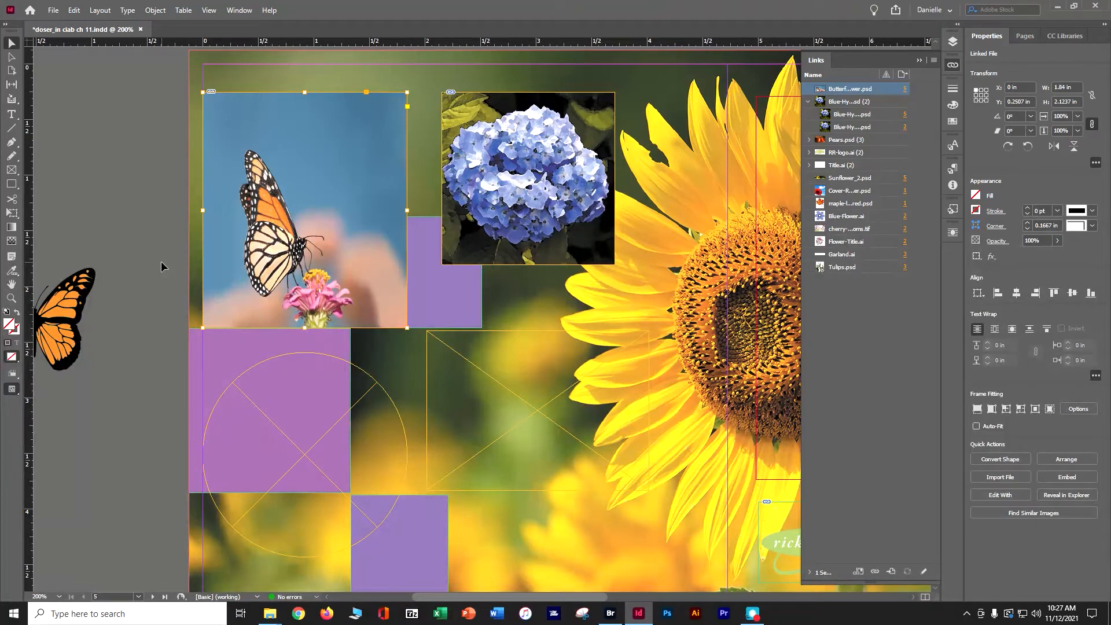
left_click(155, 11)
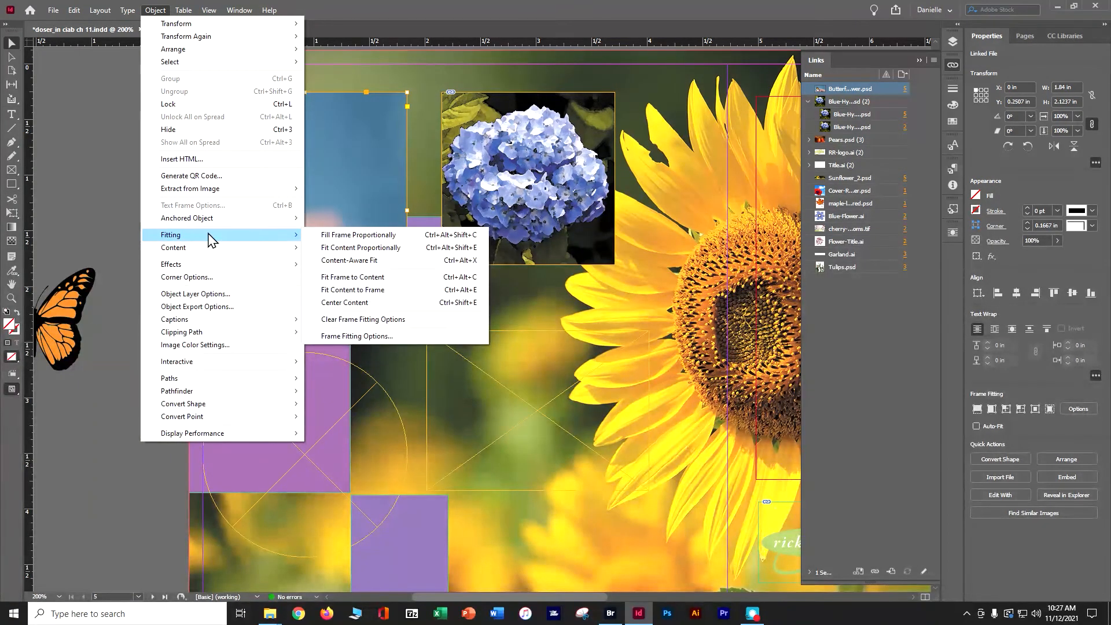
left_click(354, 248)
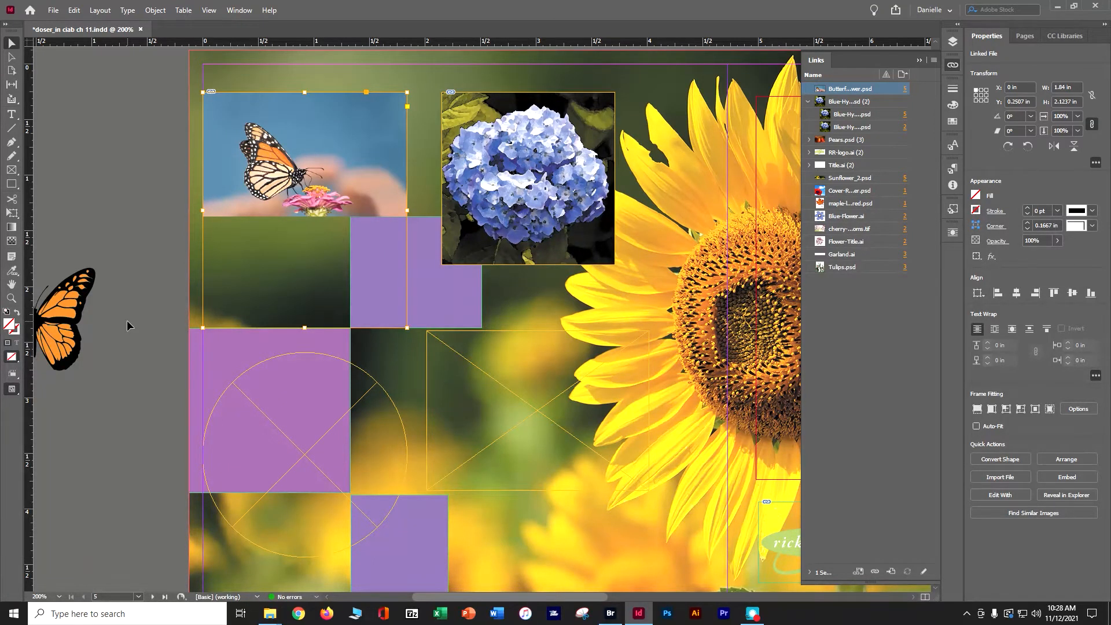
Try Fill Frame Proportionally on the butterfly photo and shift the image slightly inside its frame.
left_click(151, 10)
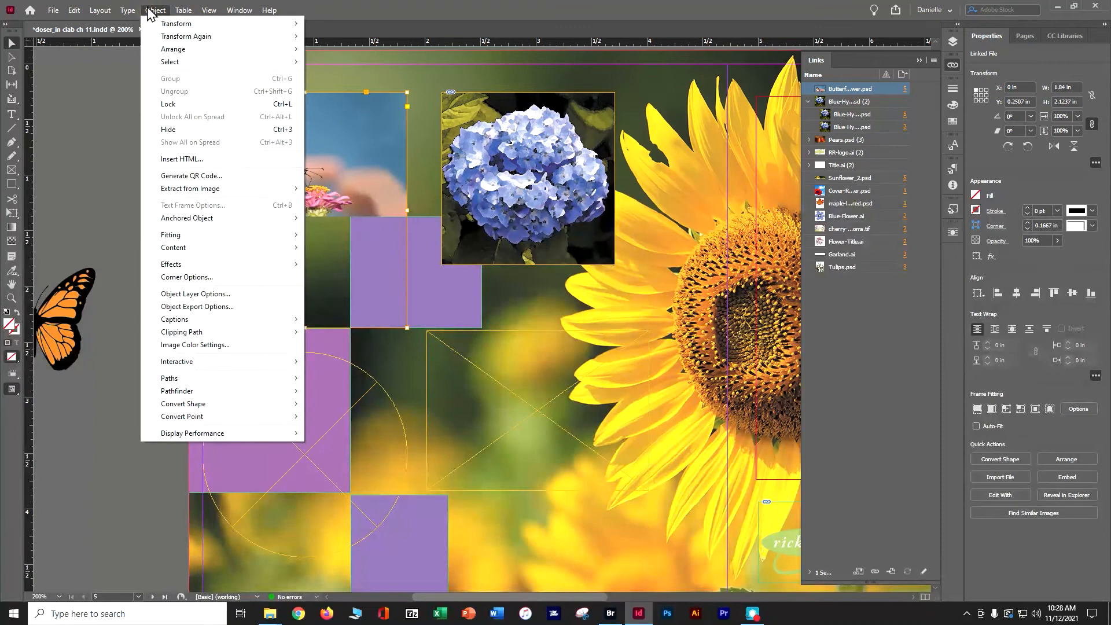
mouse_move(168, 238)
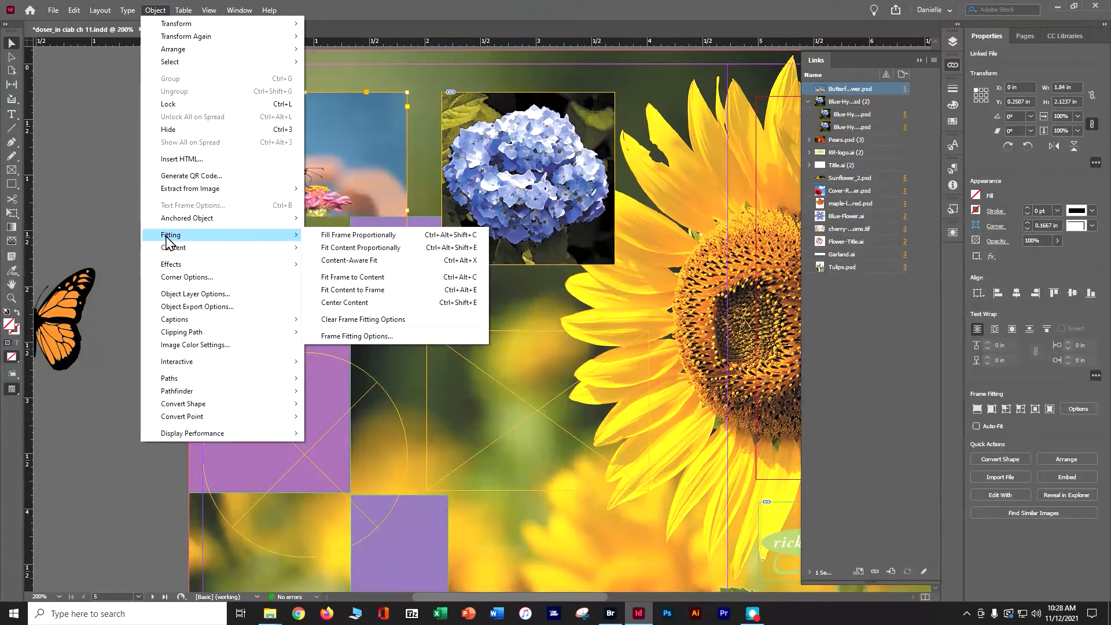
left_click(316, 234)
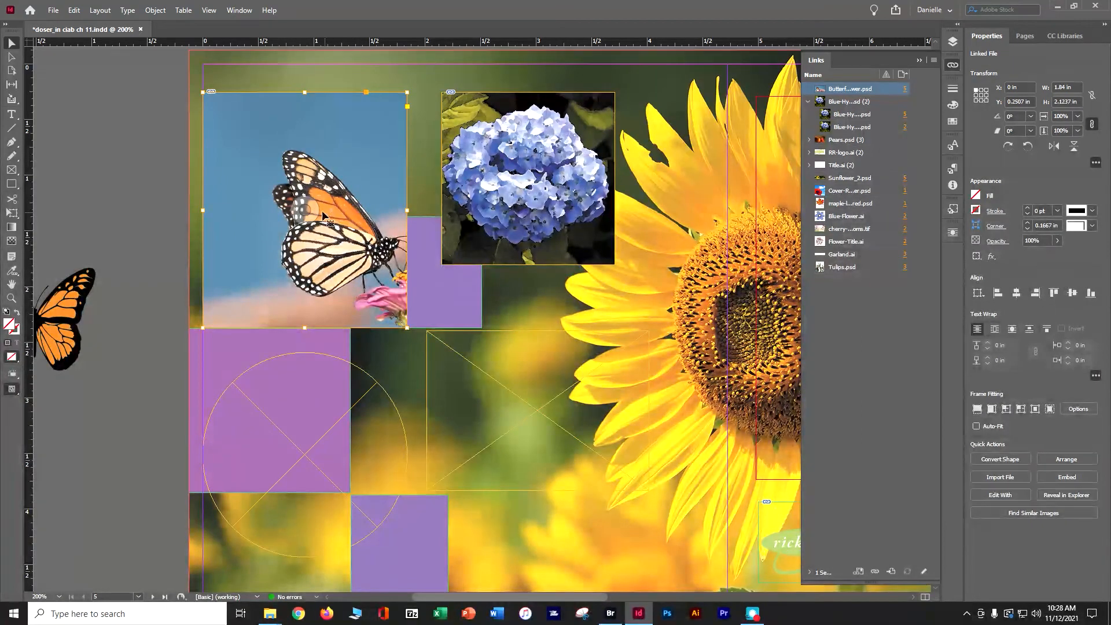
left_click(301, 205)
left_click_drag(306, 207, 300, 209)
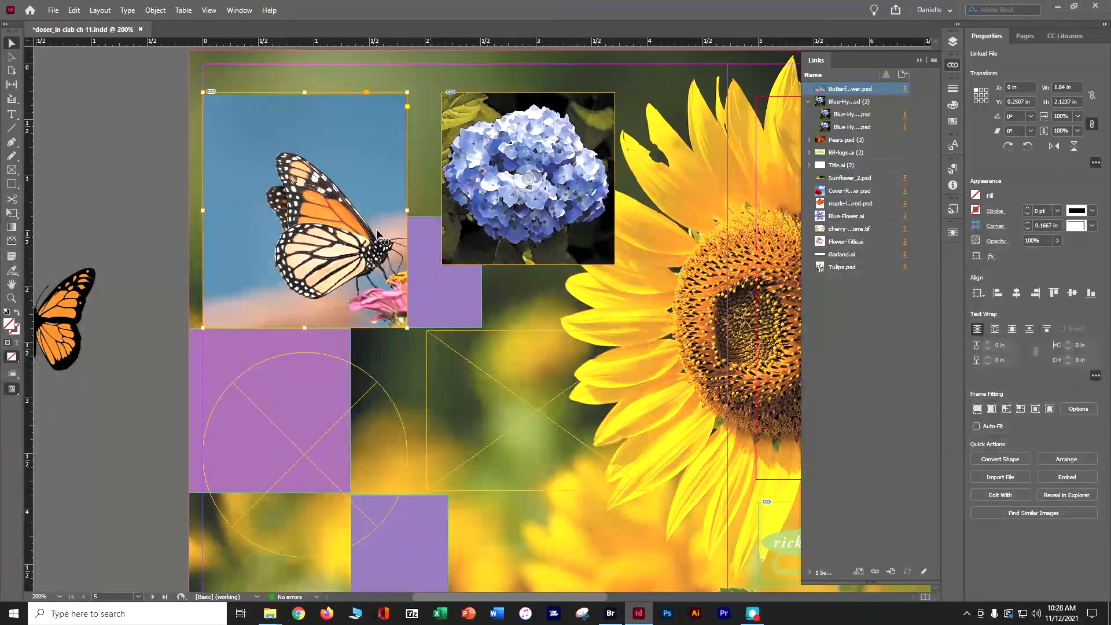
left_click_drag(300, 211, 296, 209)
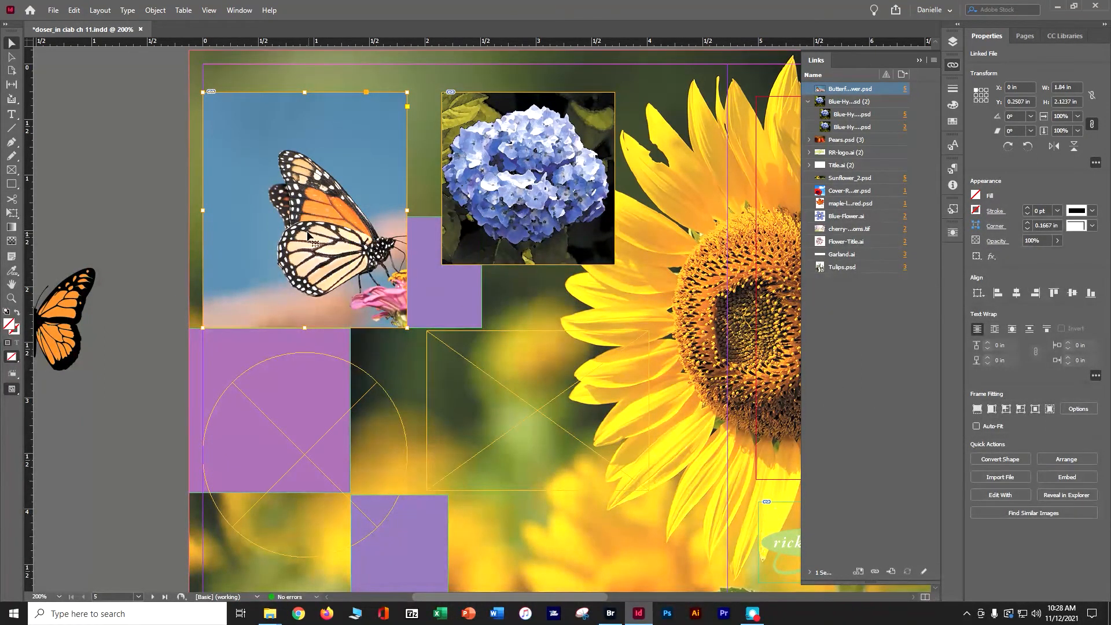
Apply Content-Aware Fit to the butterfly photo in its rectangular frame.
left_click(155, 10)
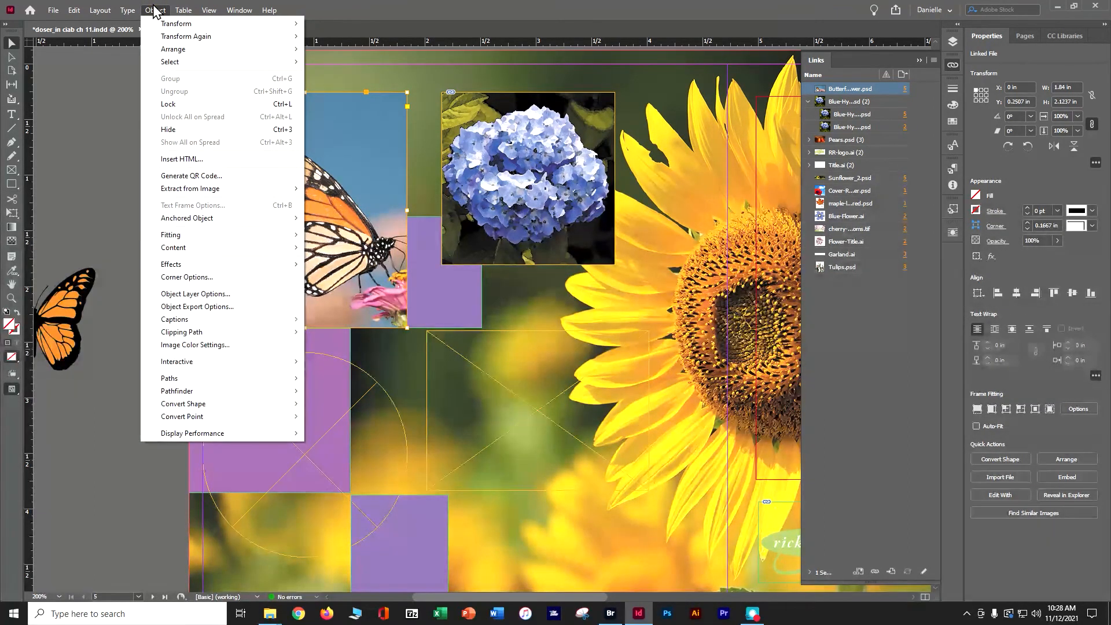
mouse_move(179, 236)
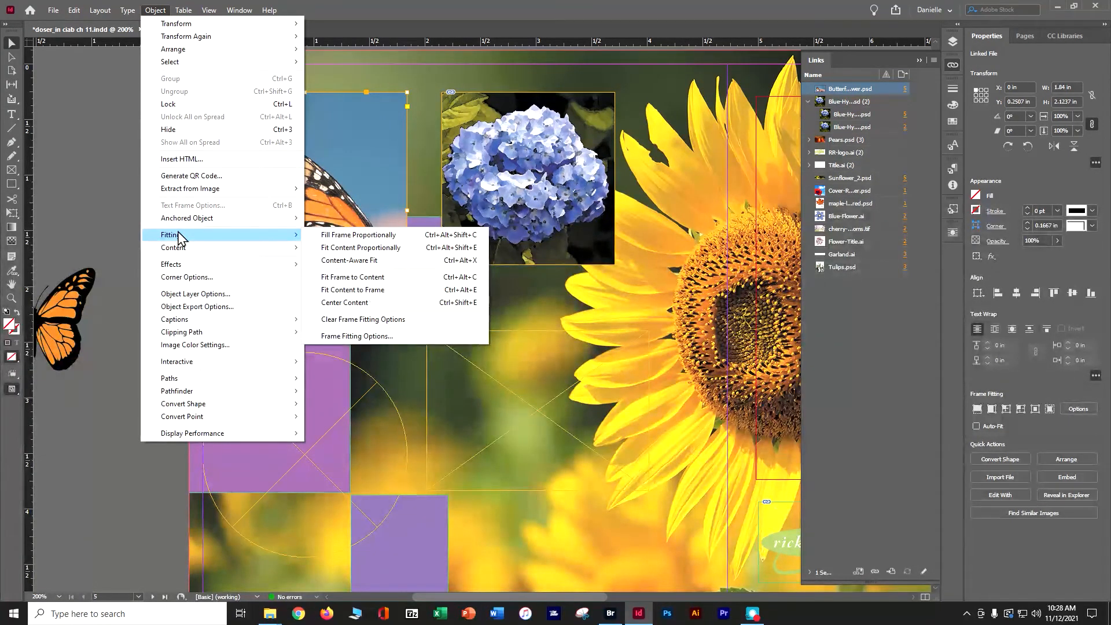
mouse_move(267, 238)
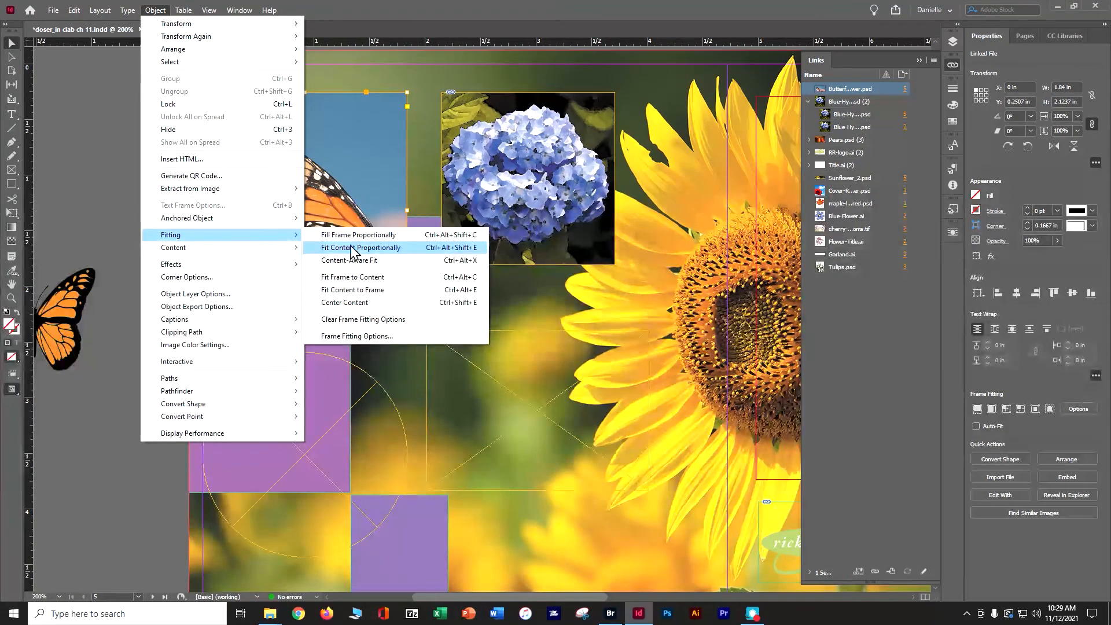
left_click(362, 260)
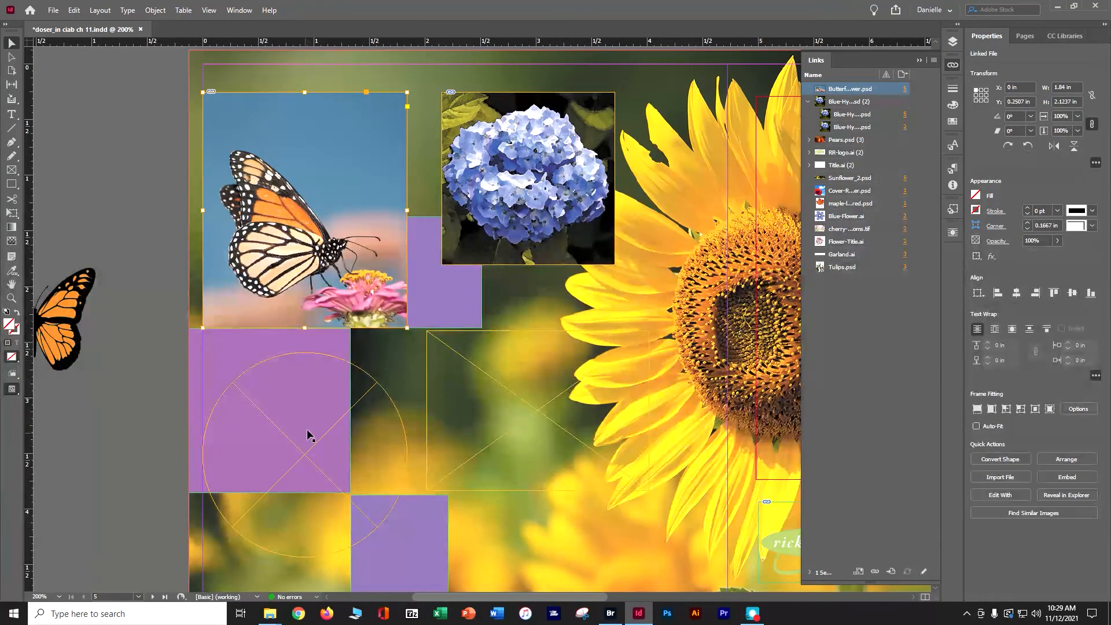
Place Calla-Lilly.psd from the Lesson11 folder into the empty circular frame below the butterfly photo.
left_click(313, 443)
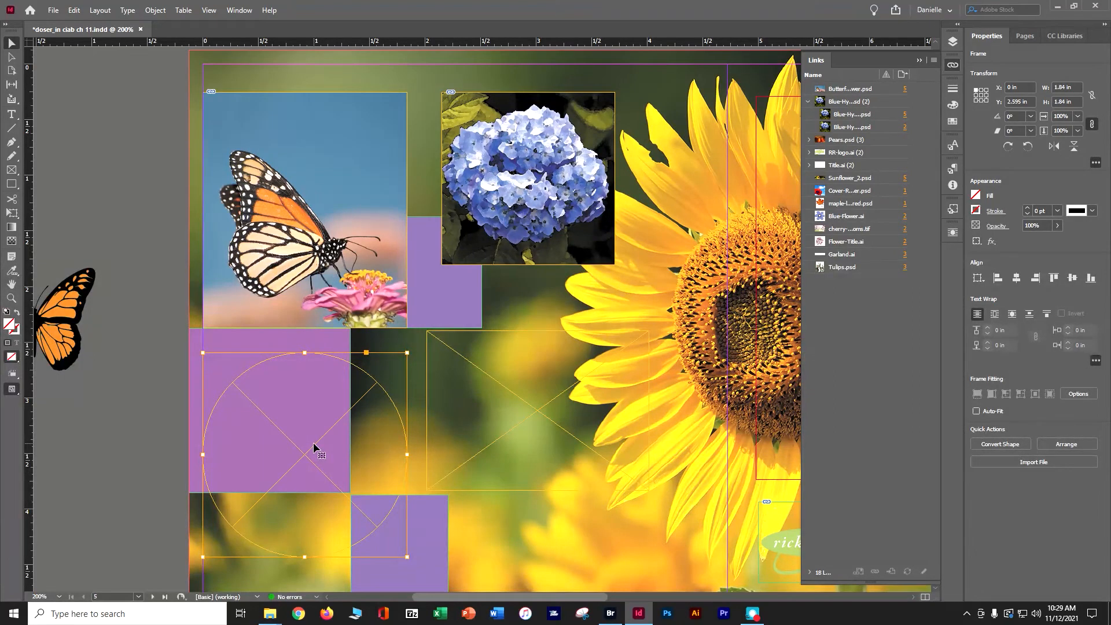
left_click(55, 12)
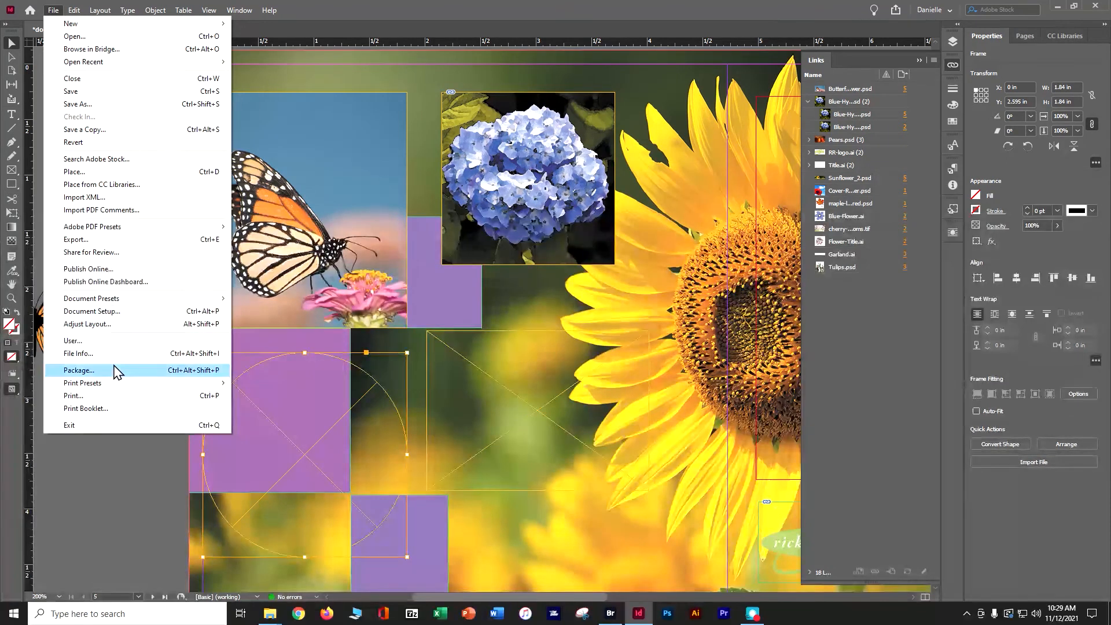
left_click(115, 172)
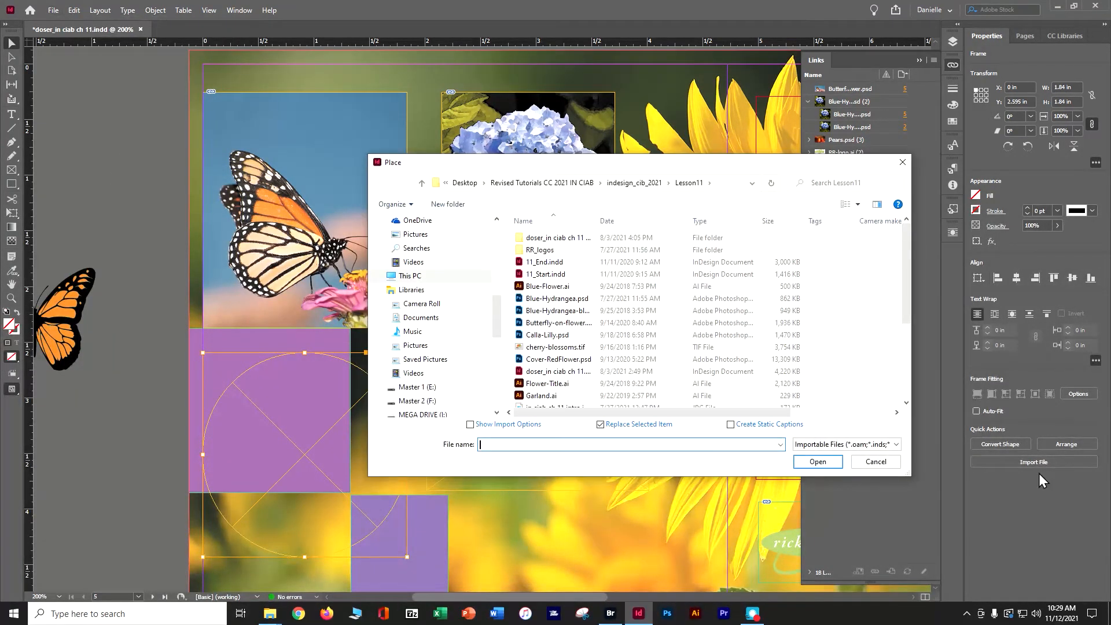
left_click(817, 461)
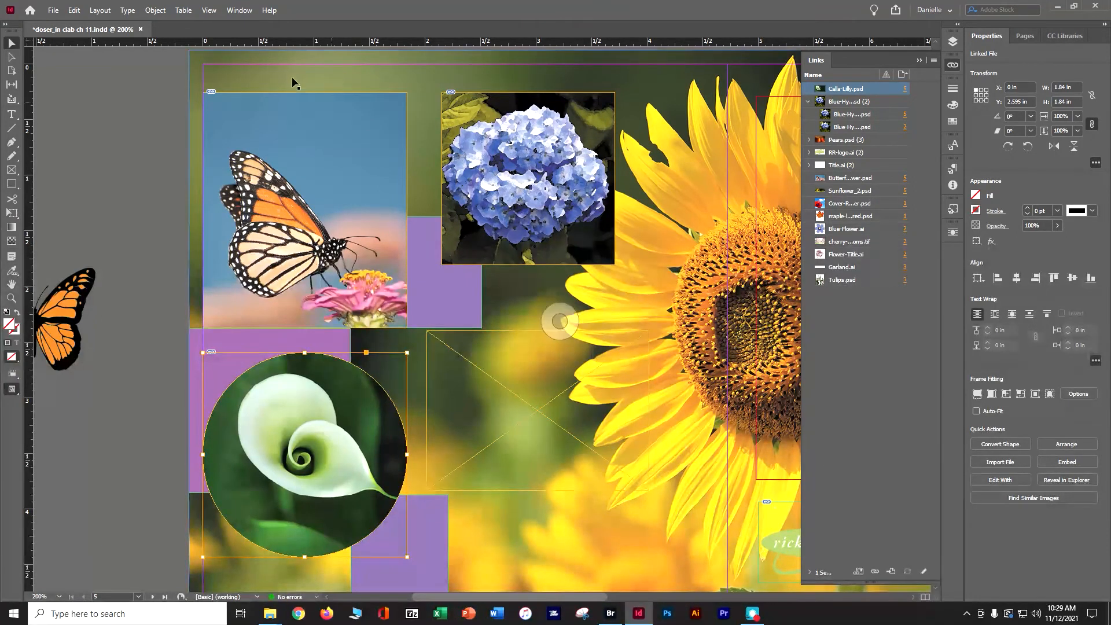
Try Content-Aware Fit on the calla lily photo, undo back to the unplaced image and place it in the circular frame again.
left_click(154, 11)
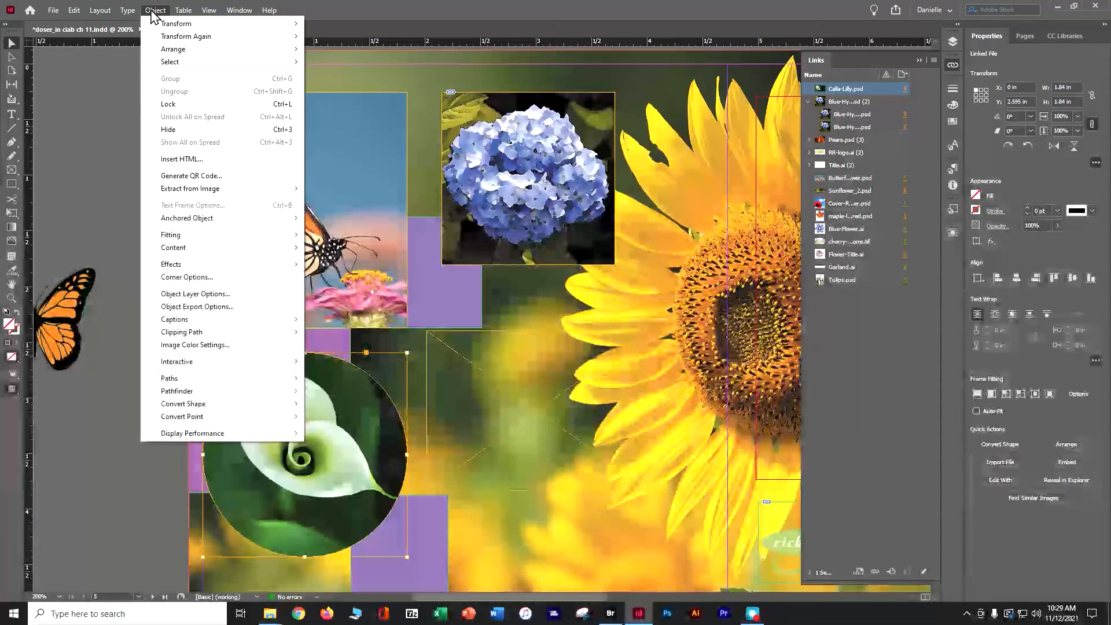
mouse_move(217, 237)
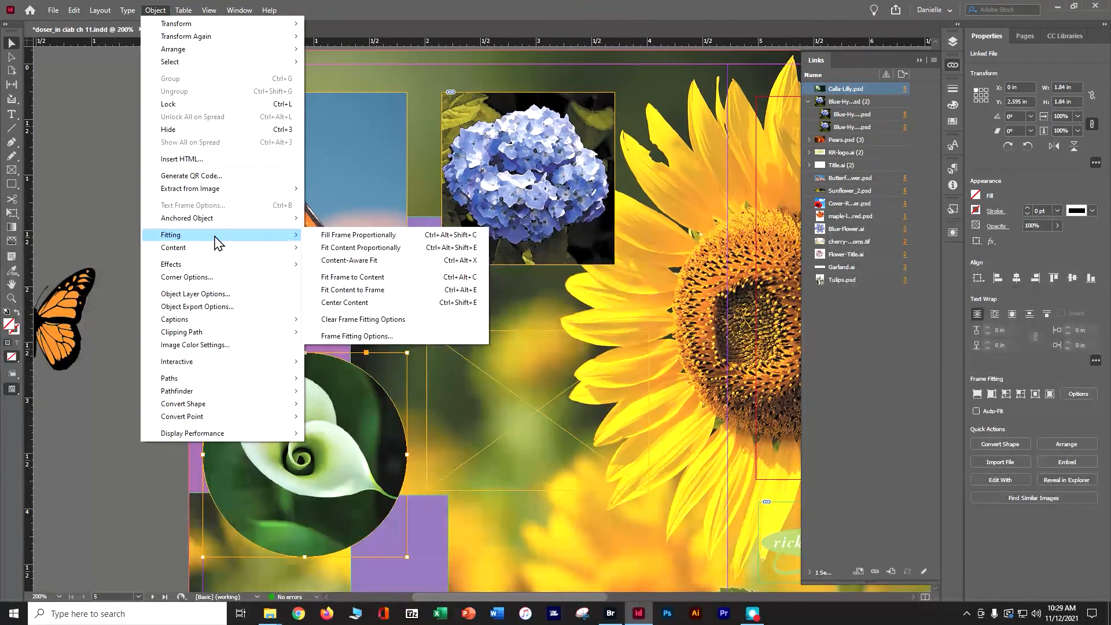
left_click(366, 261)
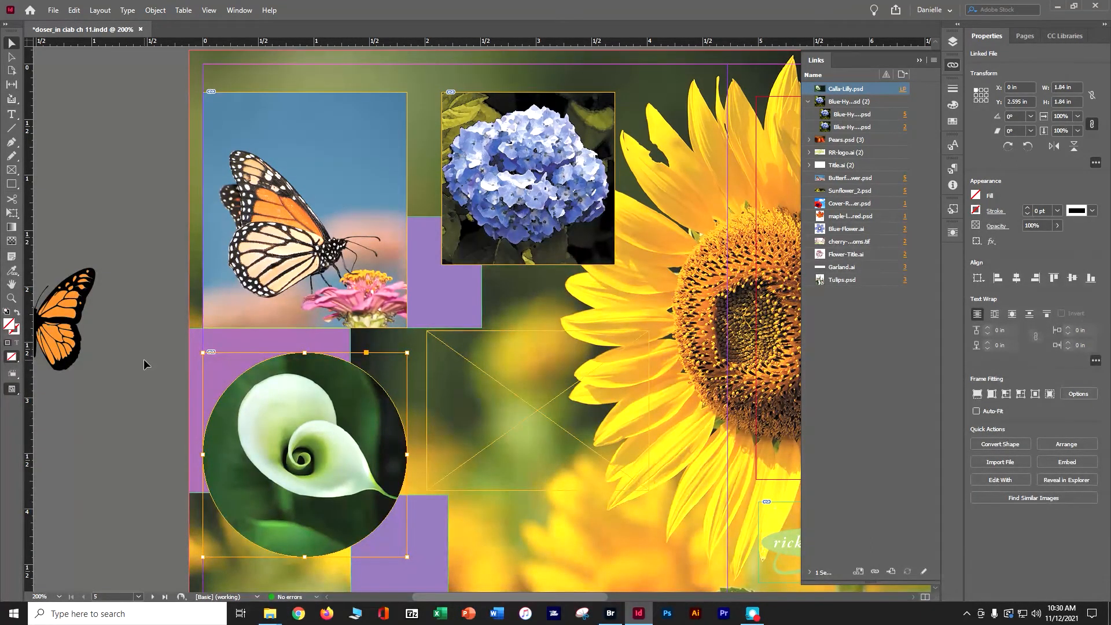
key("ctrl+z")
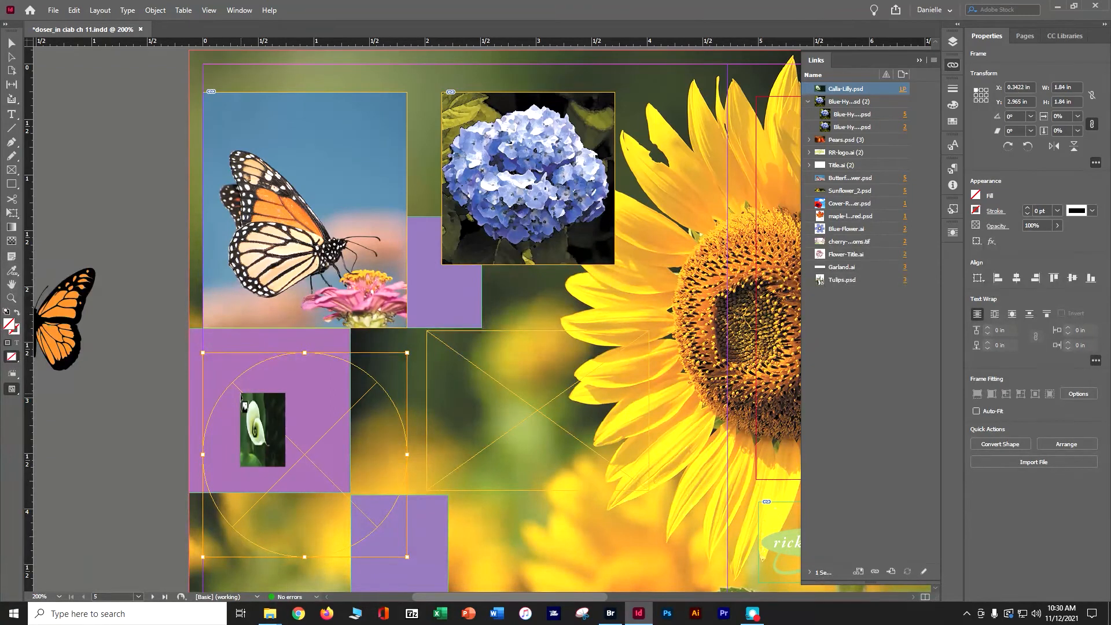
left_click(241, 397)
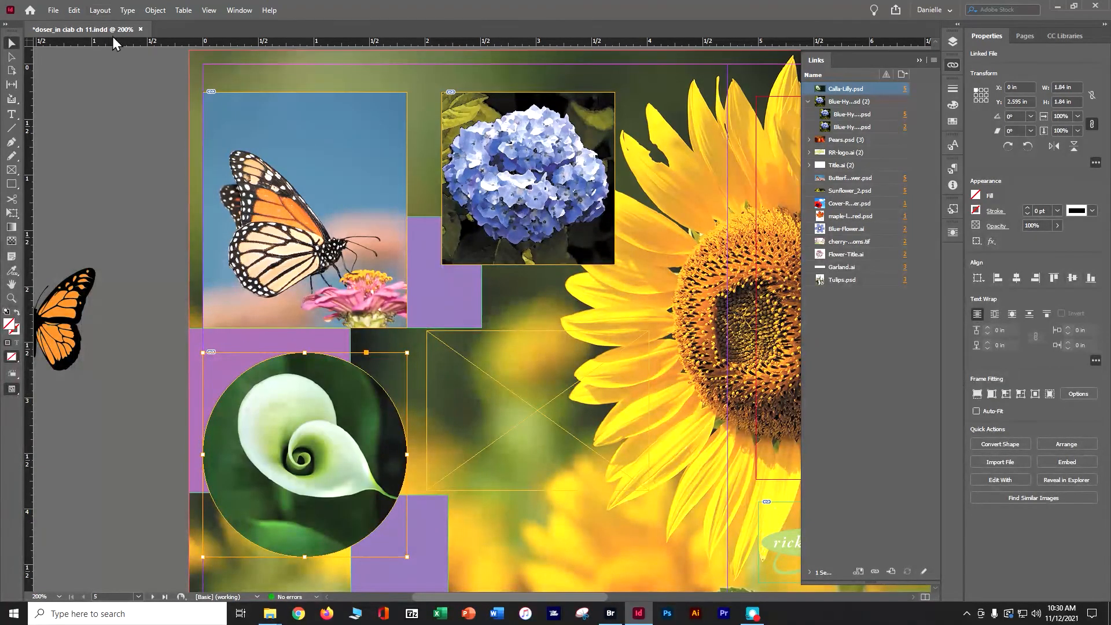
Try Content-Aware Fit on the calla lily photo and shift the image slightly left inside its circular frame.
left_click(152, 10)
mouse_move(241, 236)
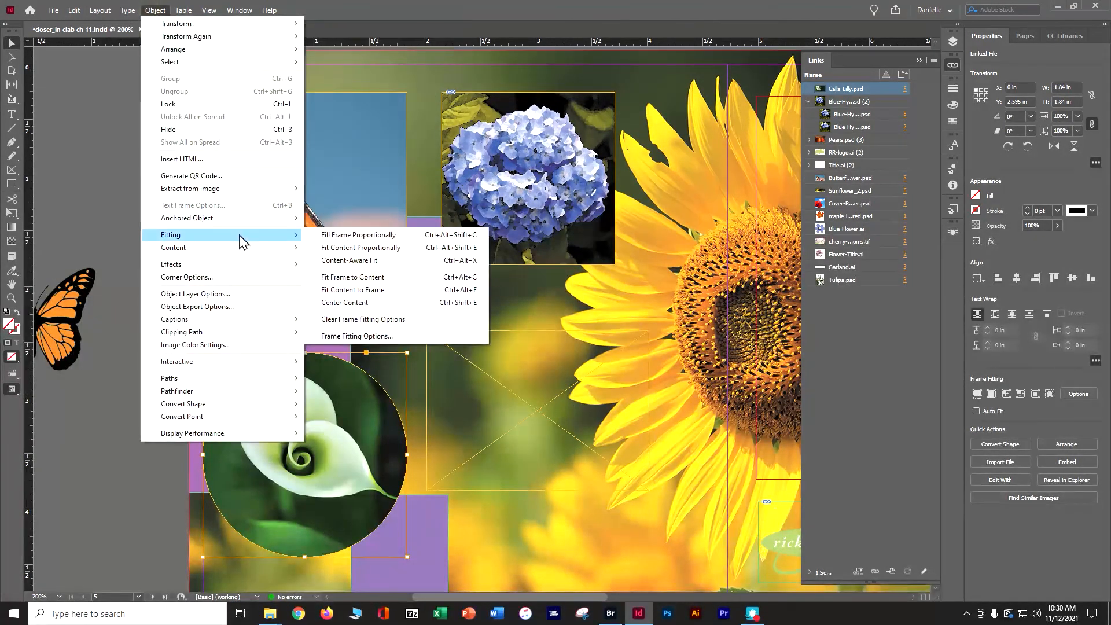
left_click(360, 264)
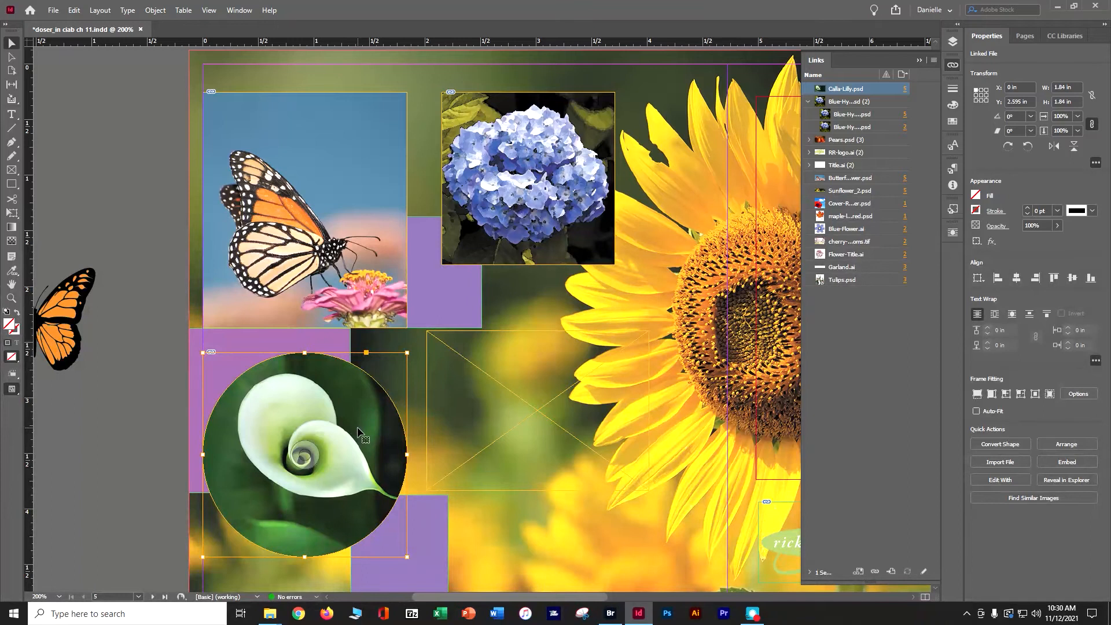
left_click(305, 456)
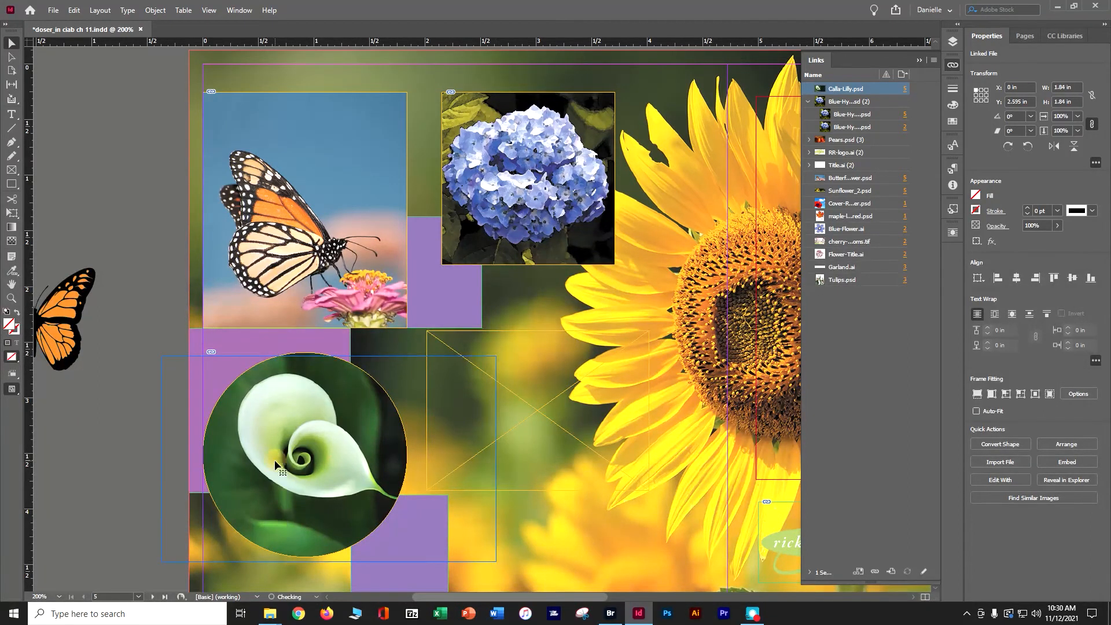
key("ctrl+z")
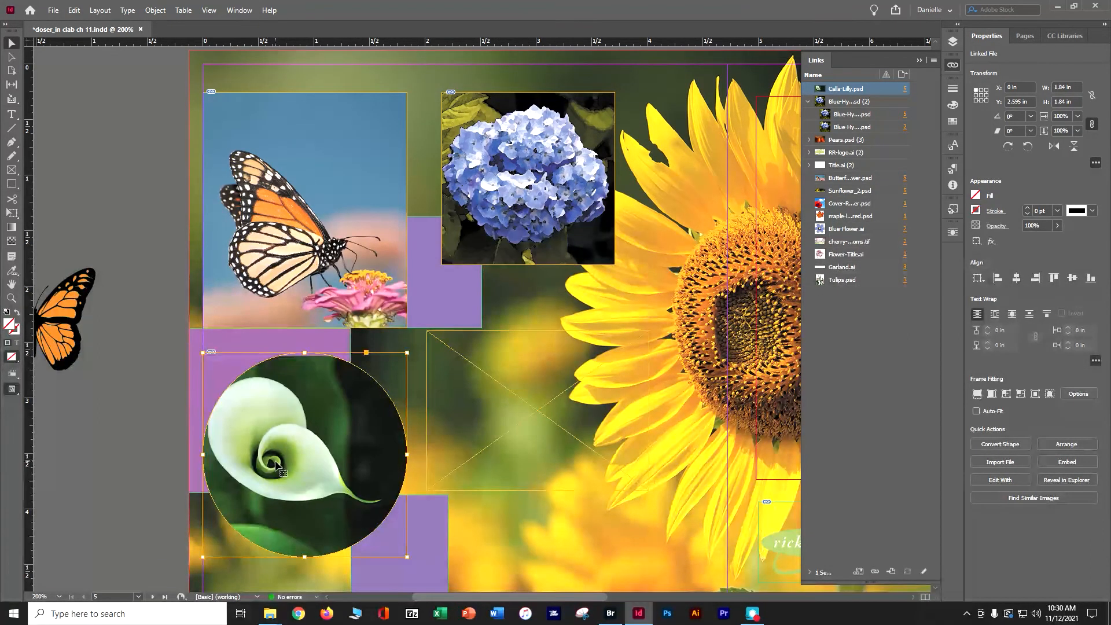
Reapply Content-Aware Fit to the shifted calla lily image in its circular frame.
left_click(155, 11)
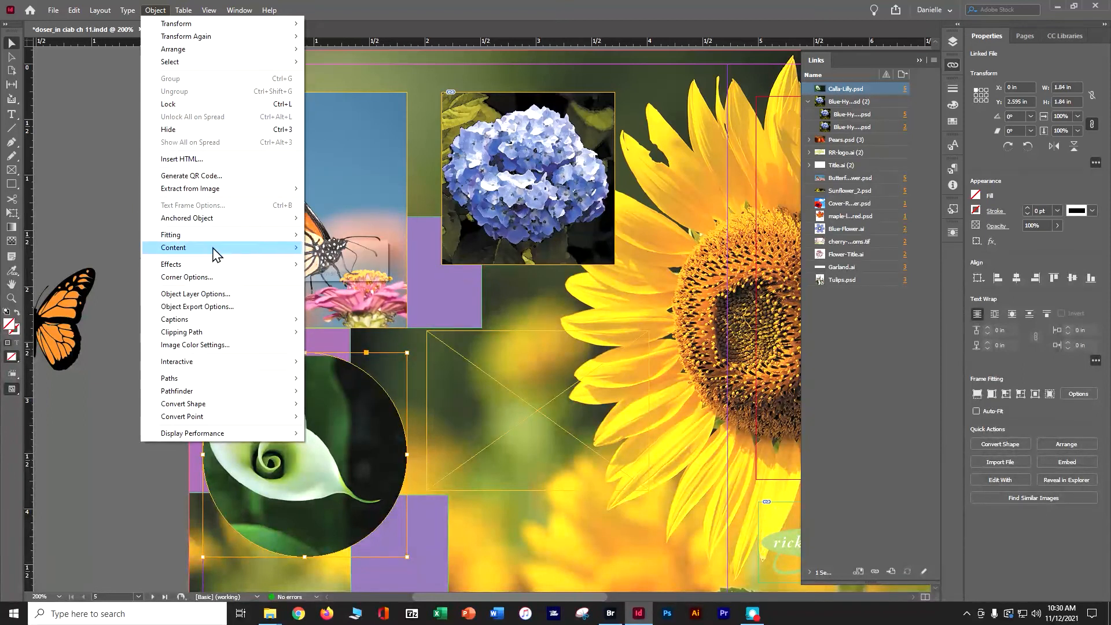
mouse_move(293, 236)
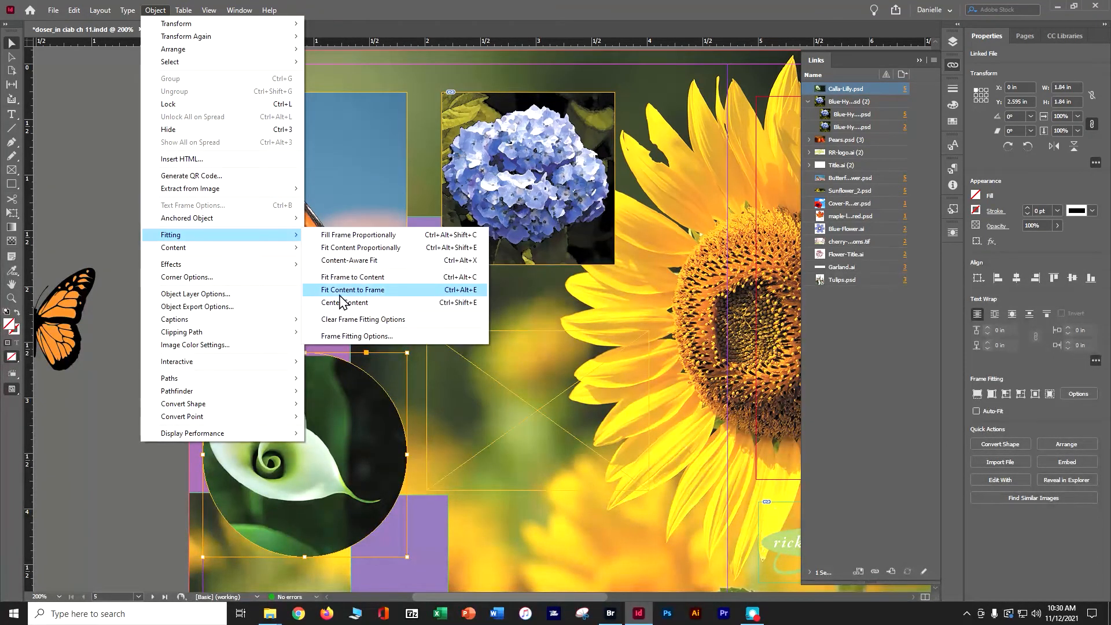
left_click(345, 261)
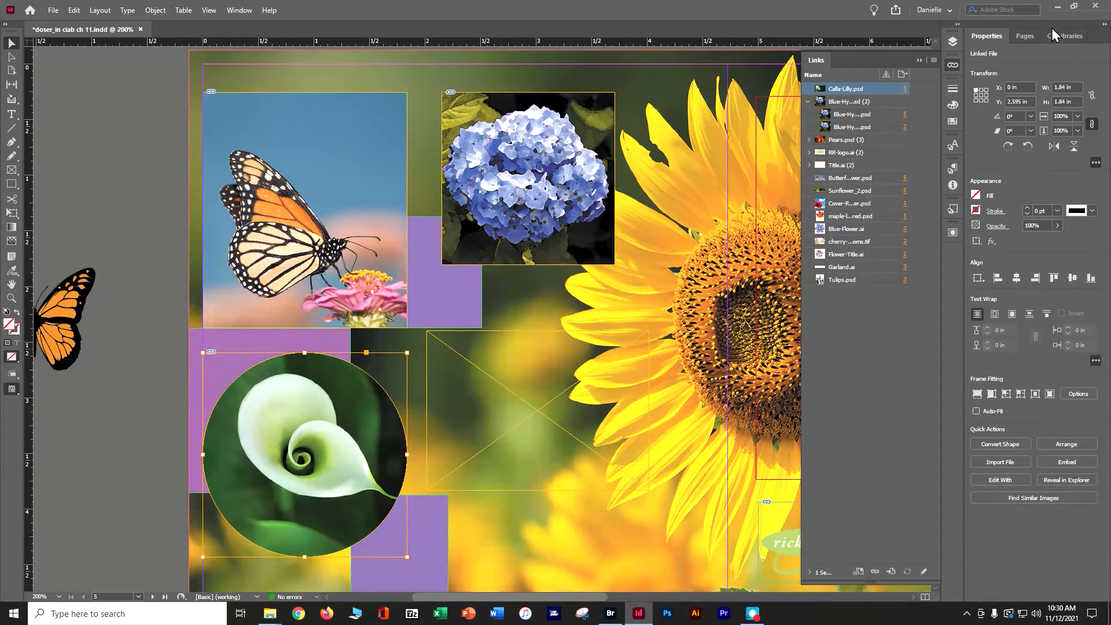
Arrange the document window beside the Lesson11 folder window, closing the CC 2021 PS CIAB Videos folder and narrowing the Lesson11 window.
left_click(1072, 7)
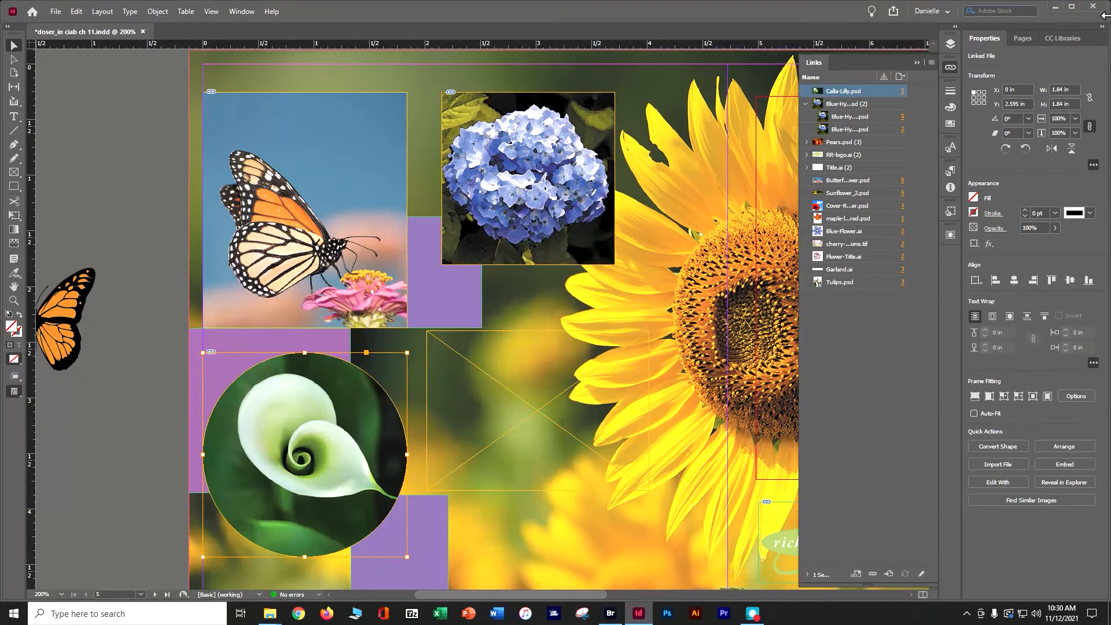
left_click_drag(1104, 17, 618, 22)
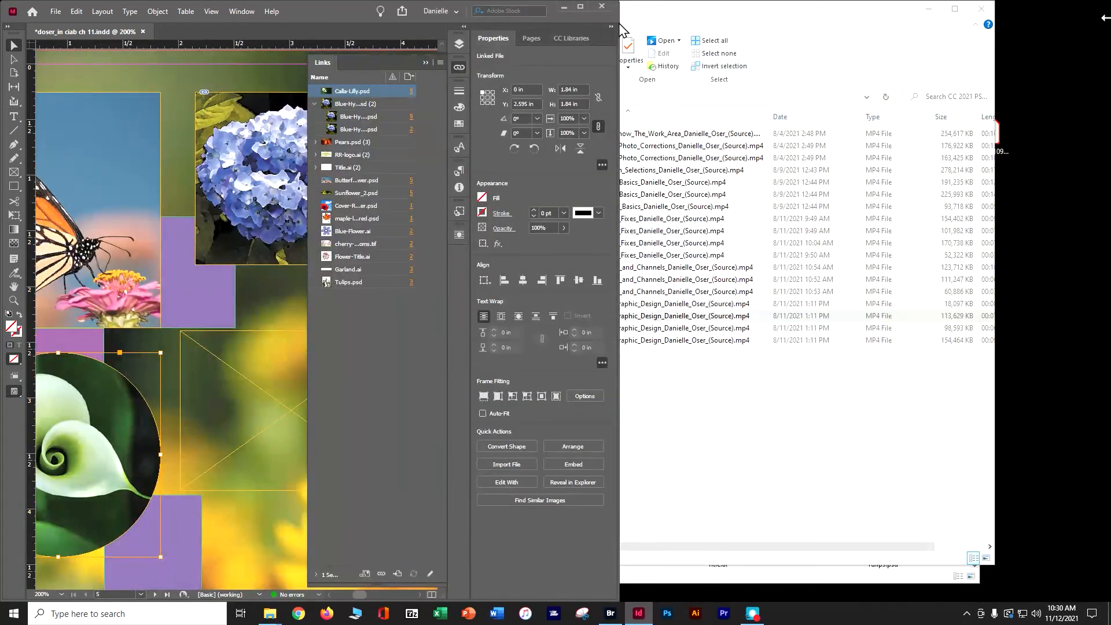
left_click(735, 26)
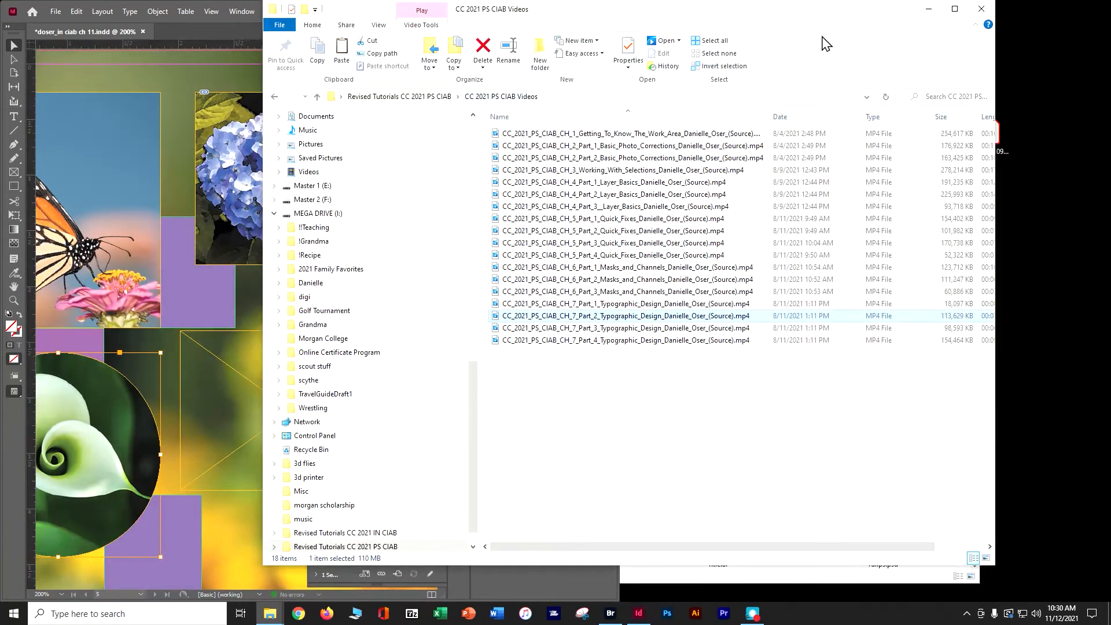
left_click(981, 10)
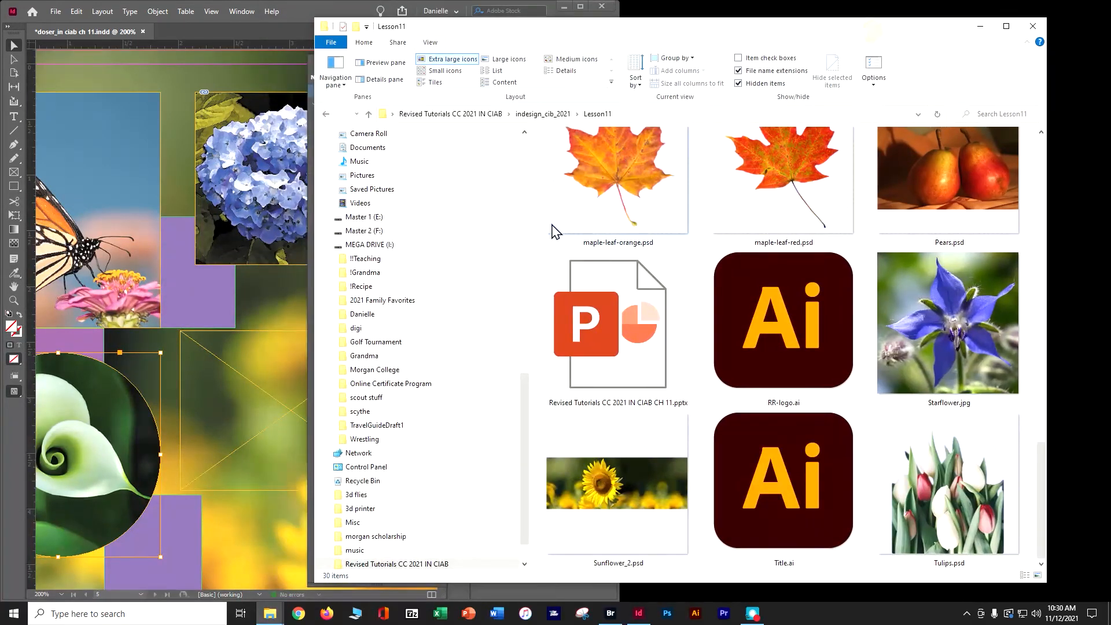
left_click_drag(315, 271, 340, 272)
left_click_drag(407, 268, 685, 275)
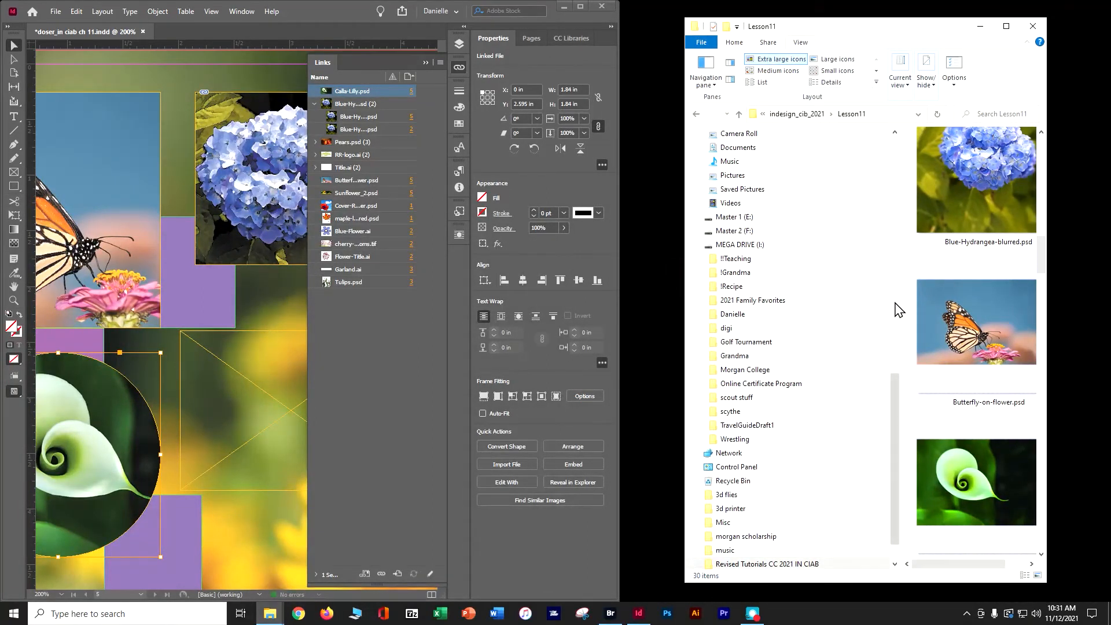
left_click_drag(894, 306, 805, 301)
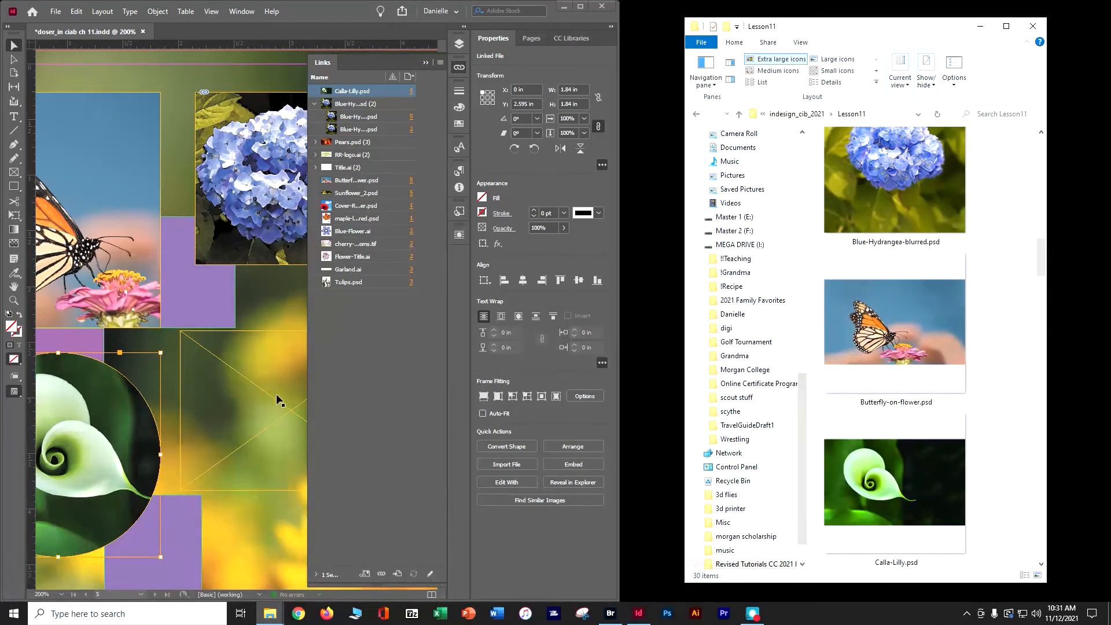
Place Starflower.jpg from the Lesson11 folder into the empty frame beside the calla lily and maximize the document window.
left_click(258, 383)
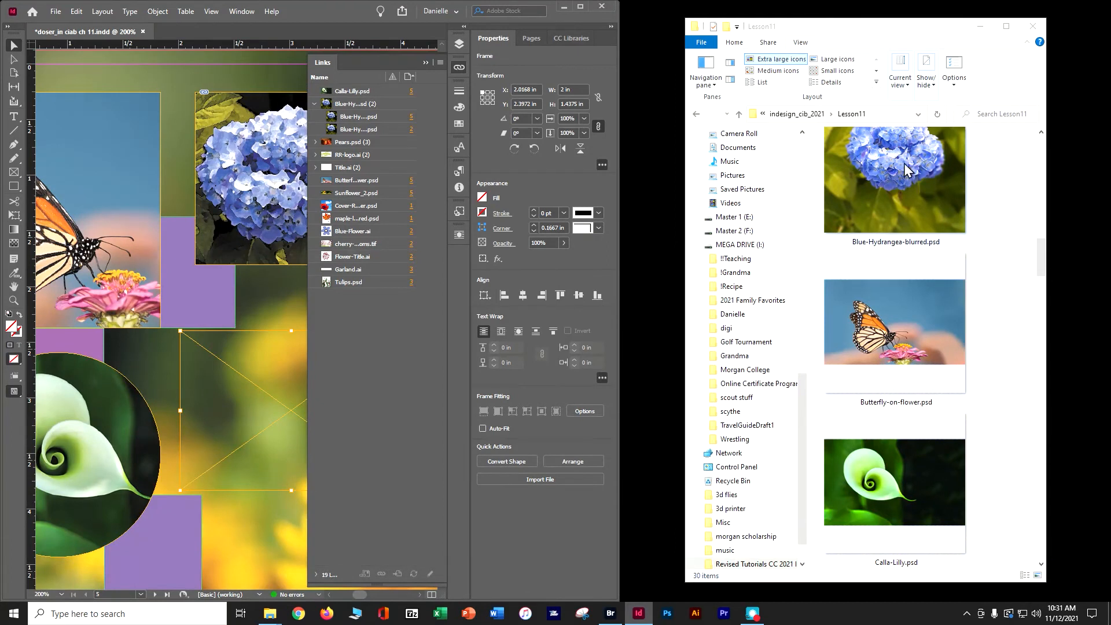
left_click_drag(1040, 252, 1019, 501)
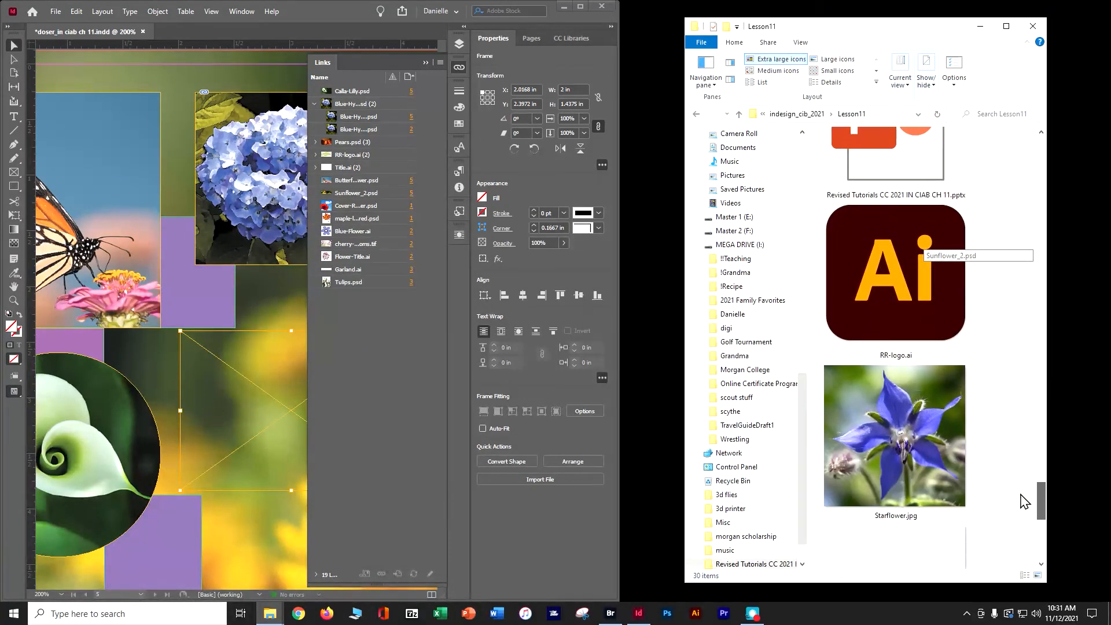
left_click(891, 467)
left_click_drag(893, 468, 245, 424)
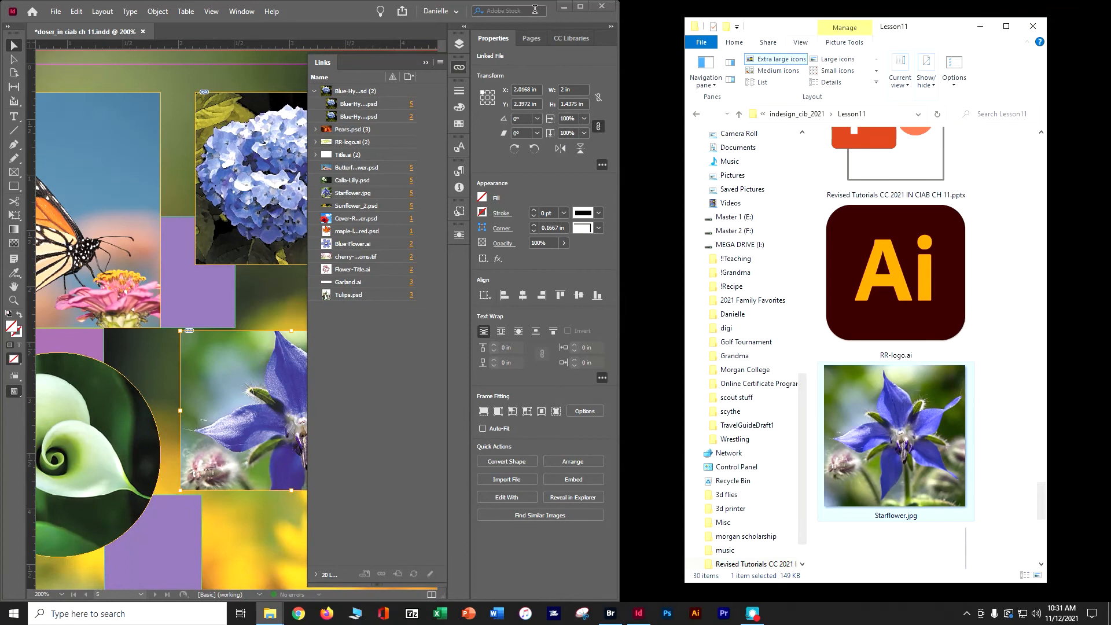
left_click(579, 6)
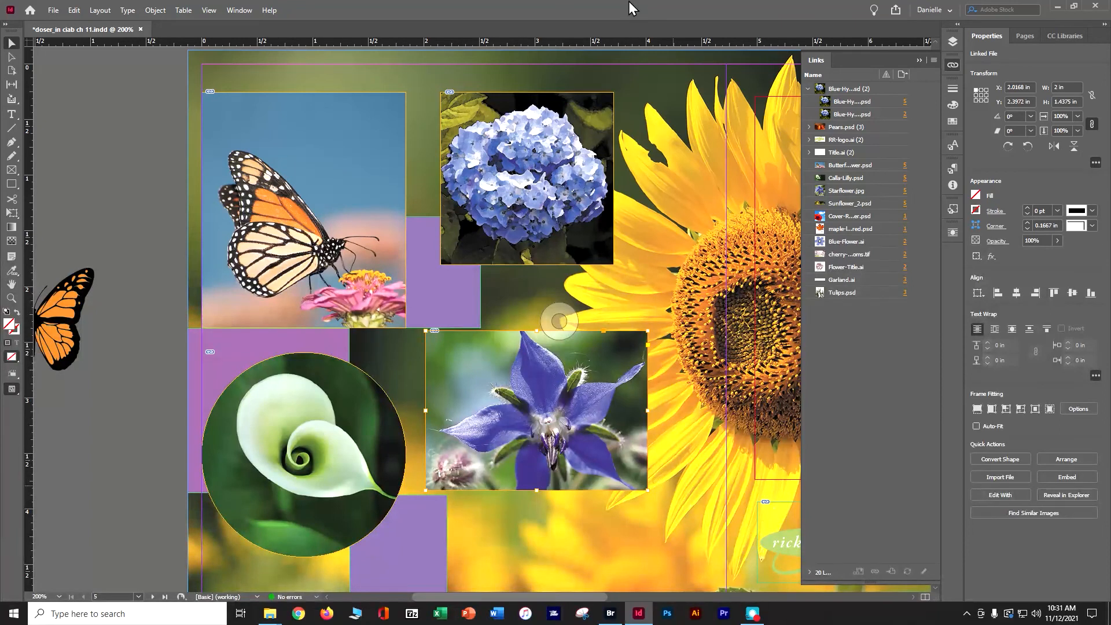
Apply Fit Frame to Content to the starflower photo, deselect it and save the document.
left_click(155, 10)
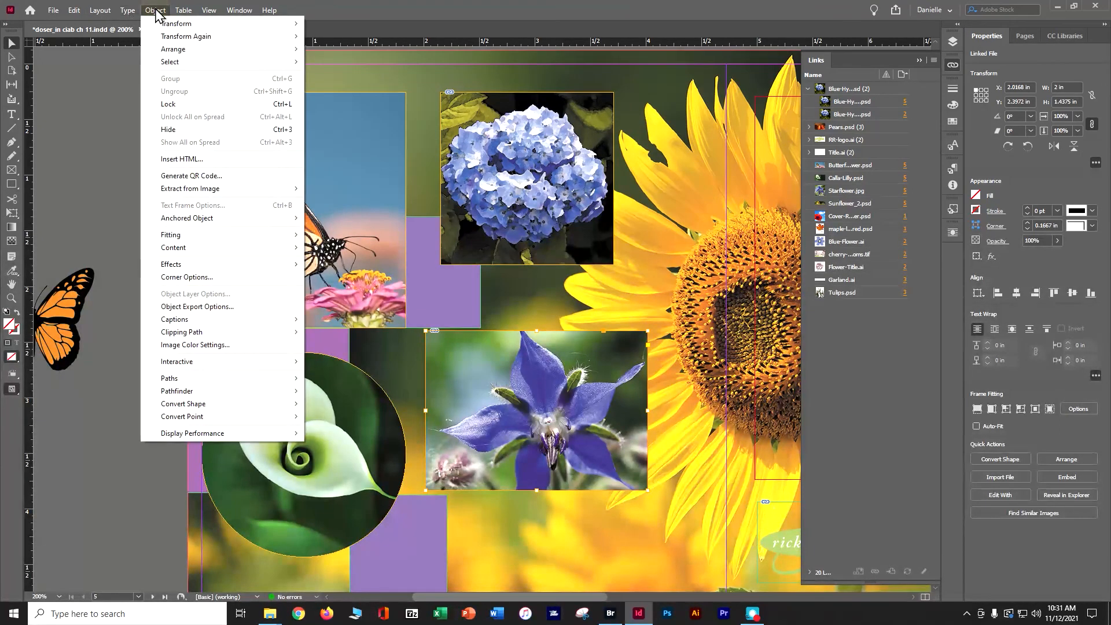
mouse_move(183, 239)
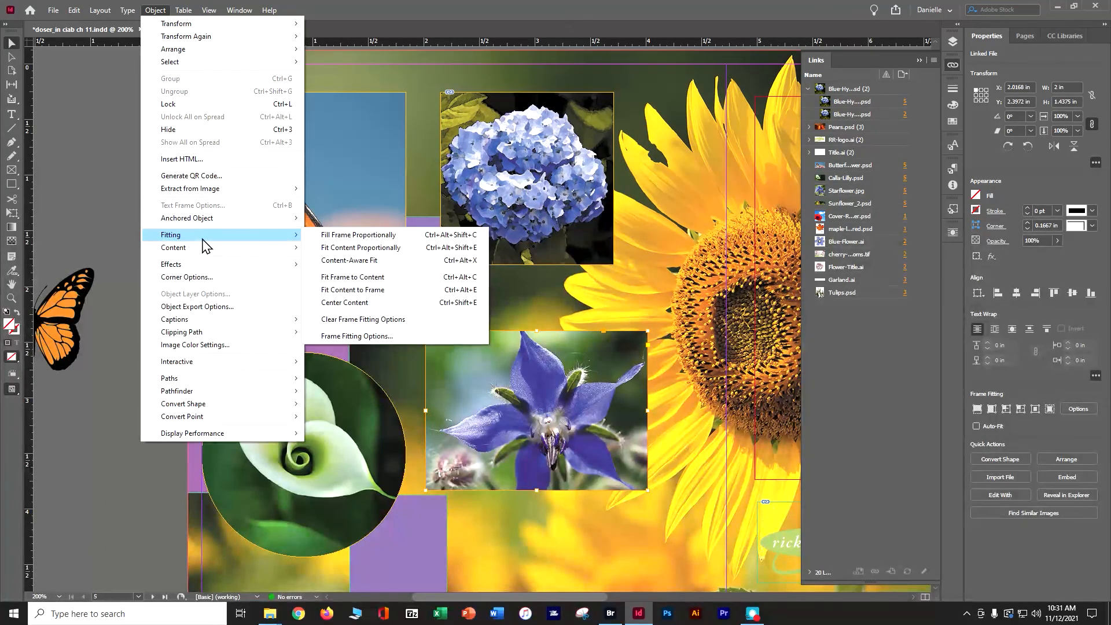
left_click(337, 277)
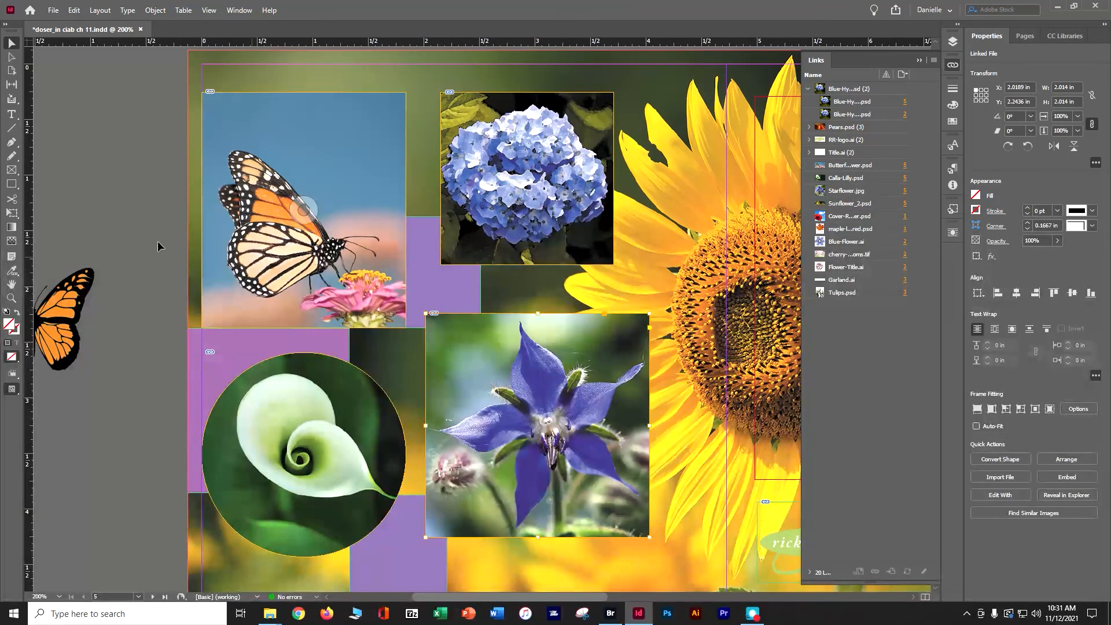
left_click(93, 197)
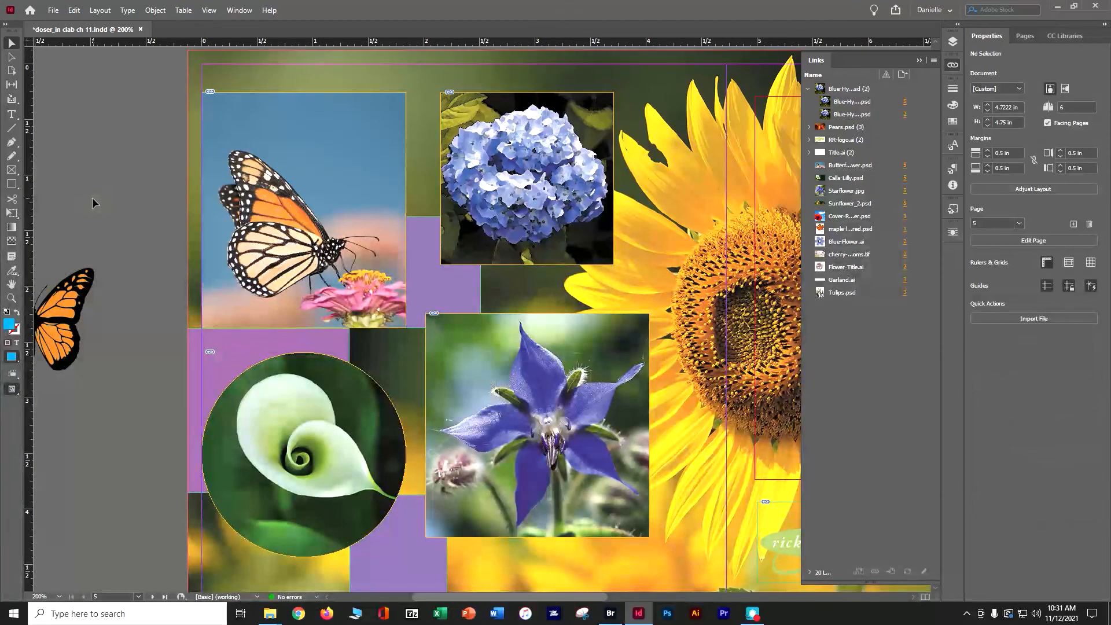
key("ctrl+s")
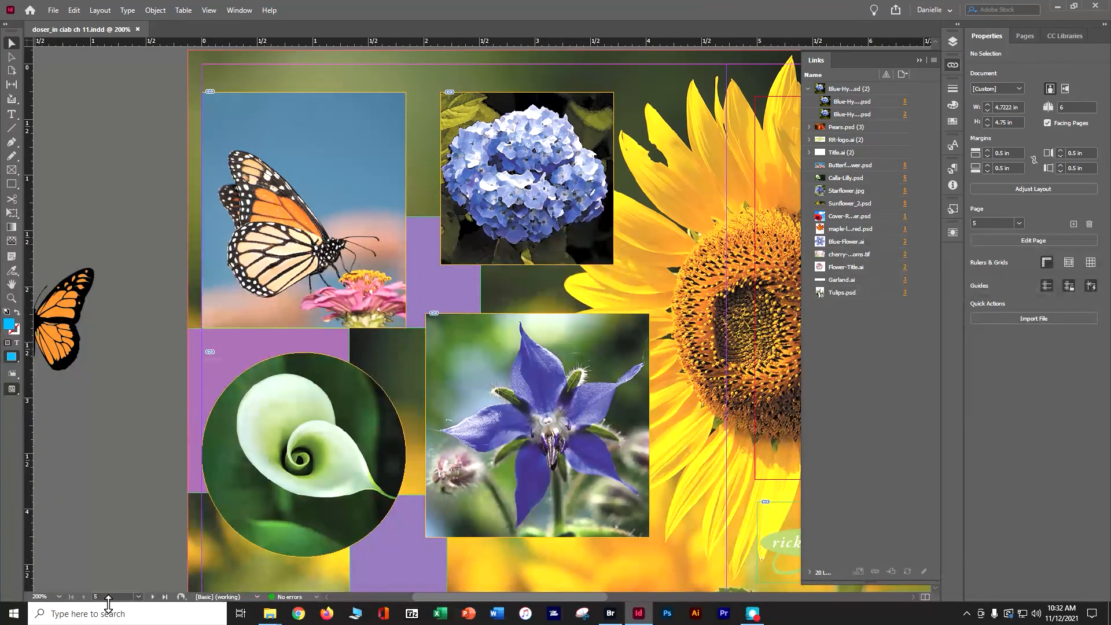
Go to page 1, the front cover of the CD insert.
left_click(153, 596)
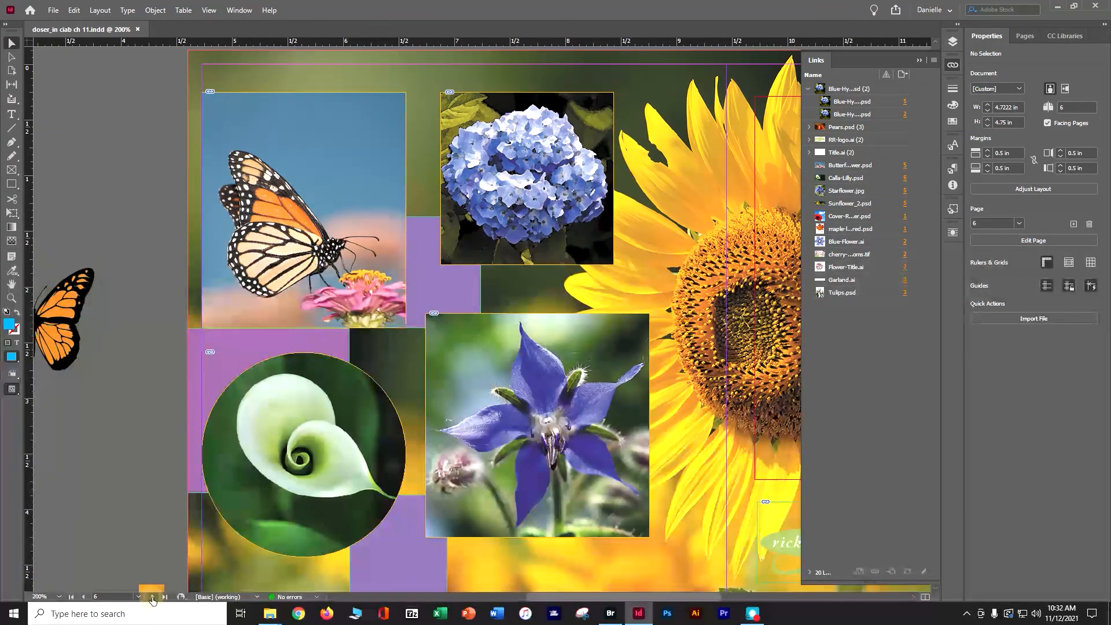
left_click(138, 596)
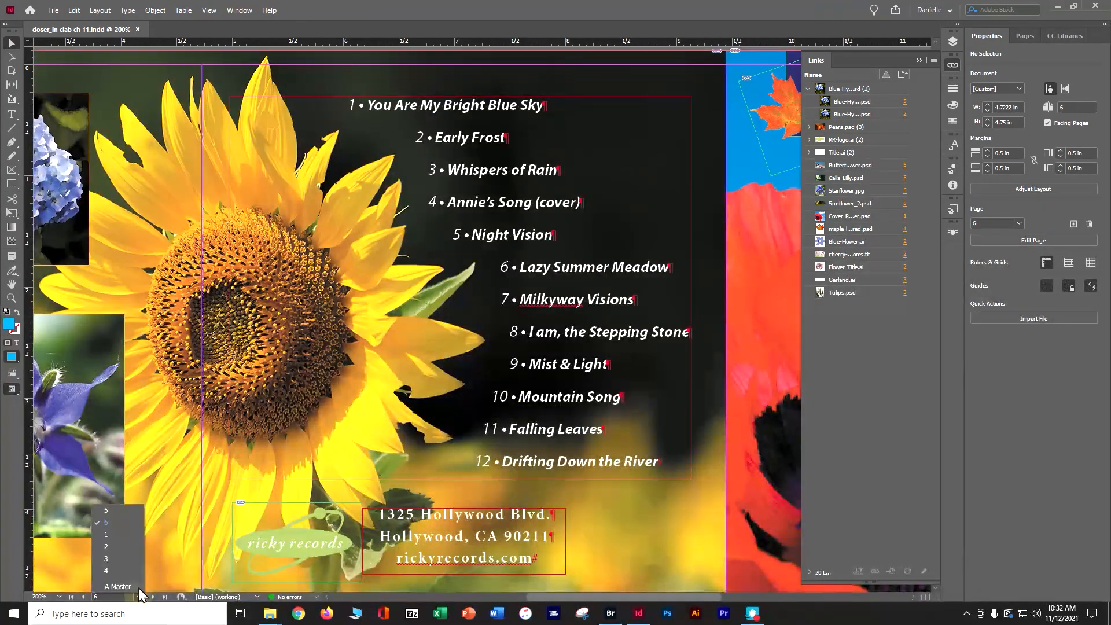
left_click(123, 536)
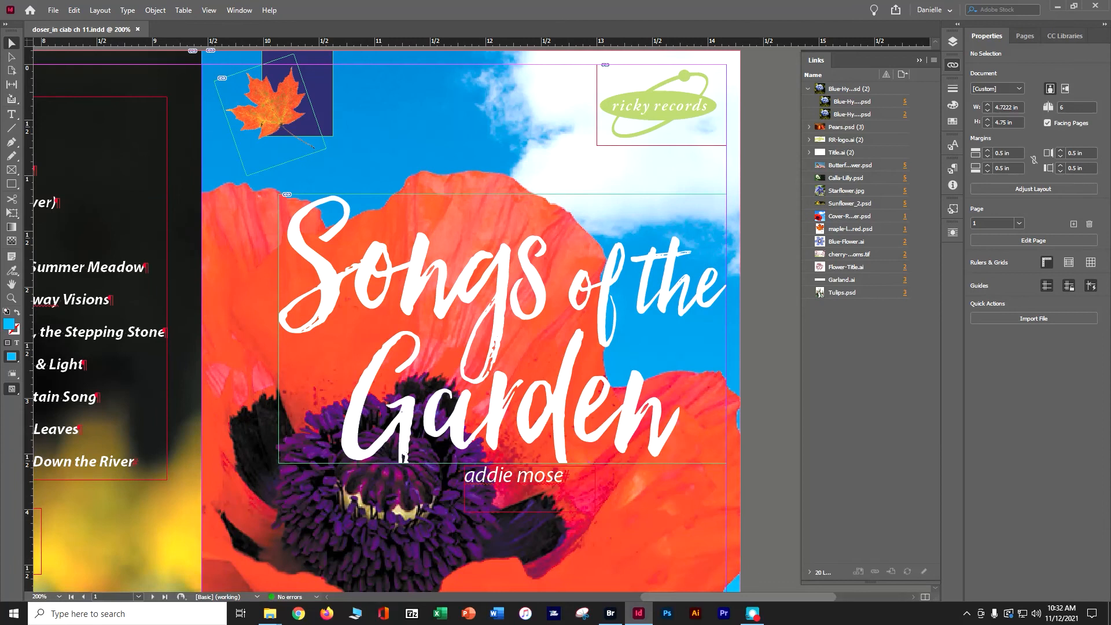
Switch to Adobe Bridge with Browse in Bridge to show the Lesson11 files.
left_click(57, 13)
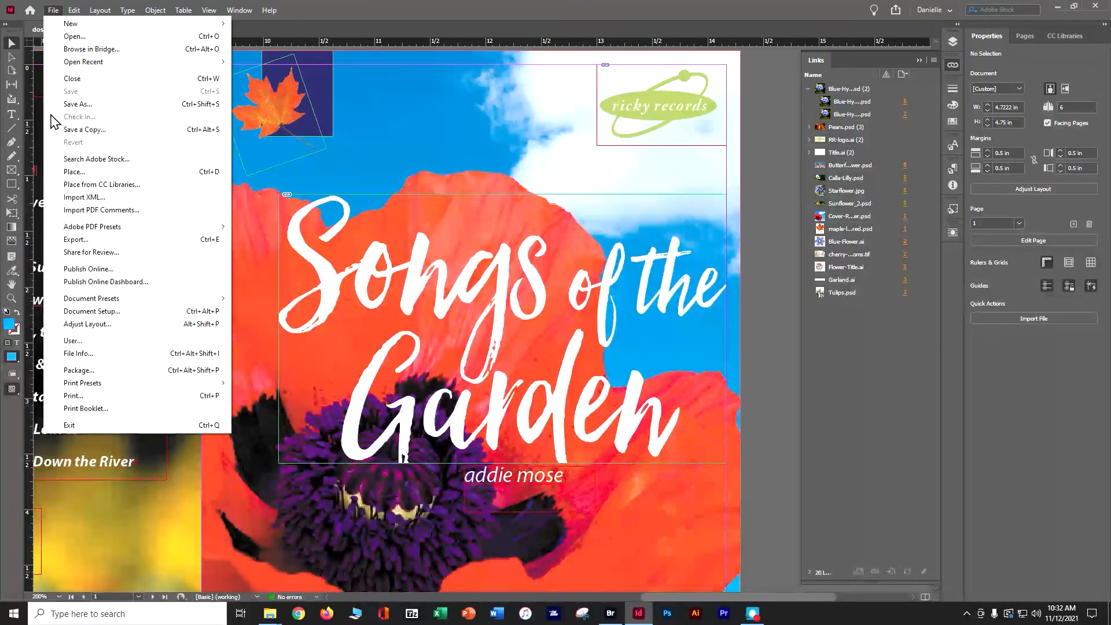
left_click(81, 51)
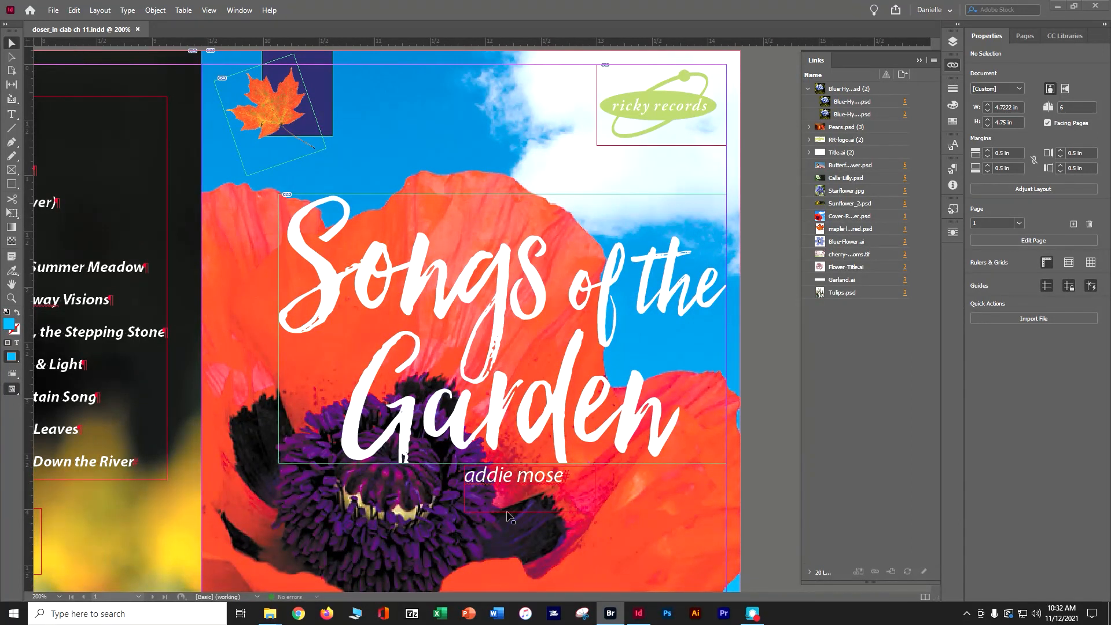
left_click(614, 617)
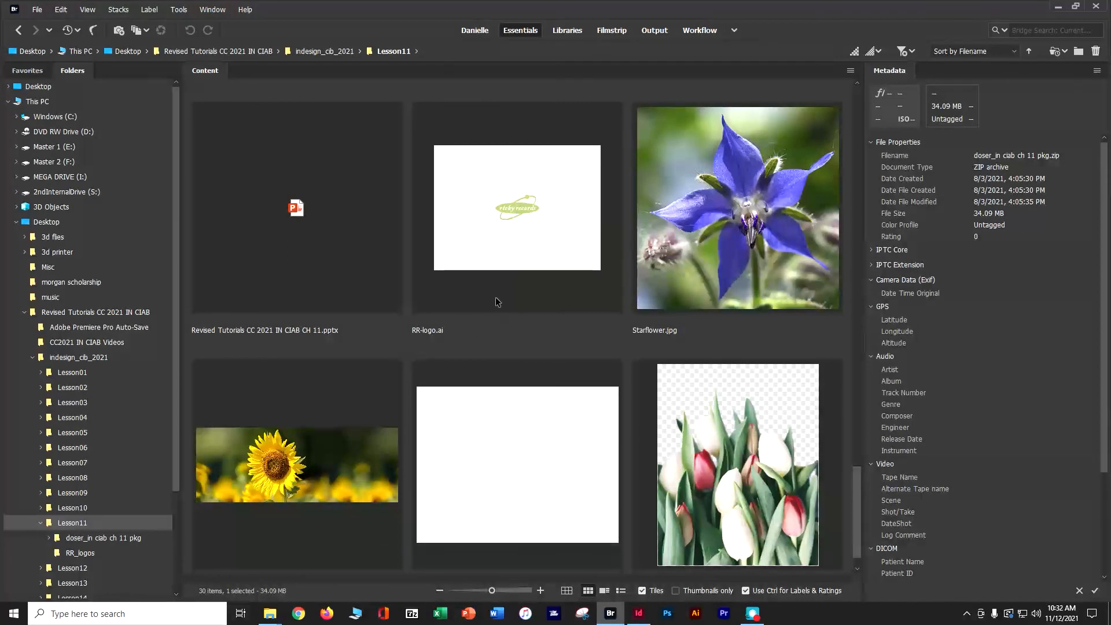